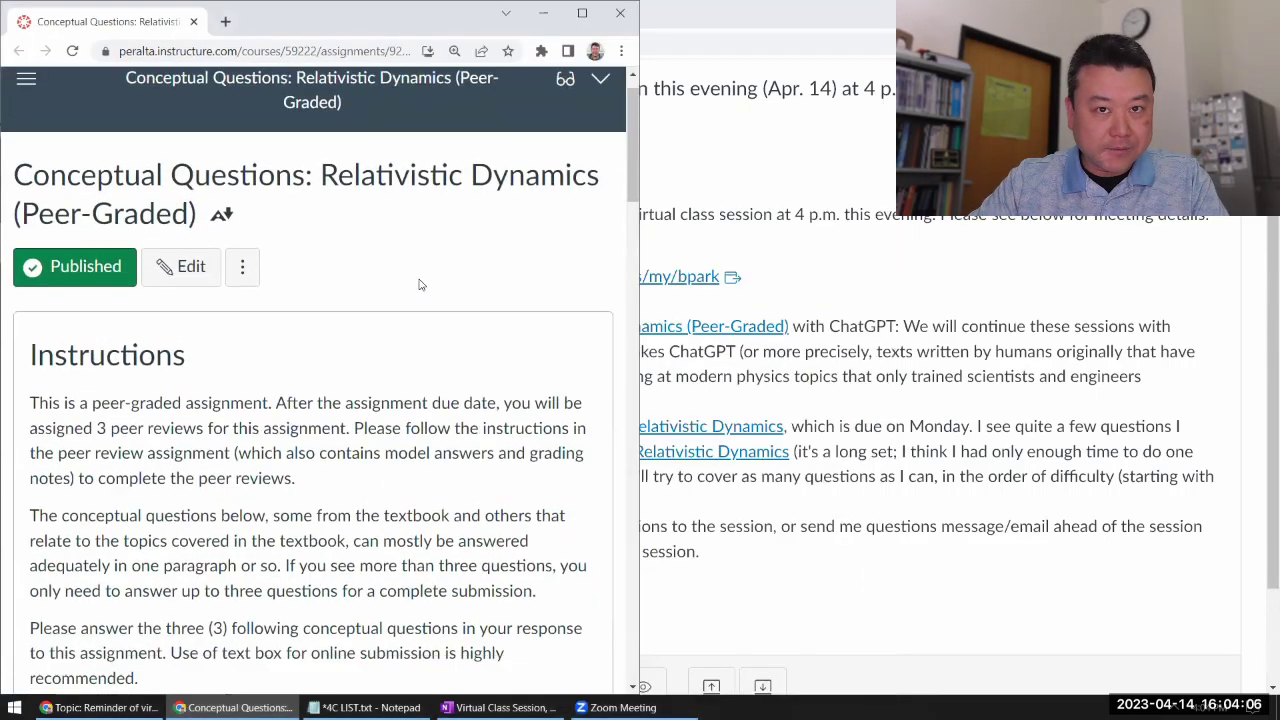
# Step: Dock the class reminder window on the right half of the screen
pyautogui.scroll(-5, 420, 285)
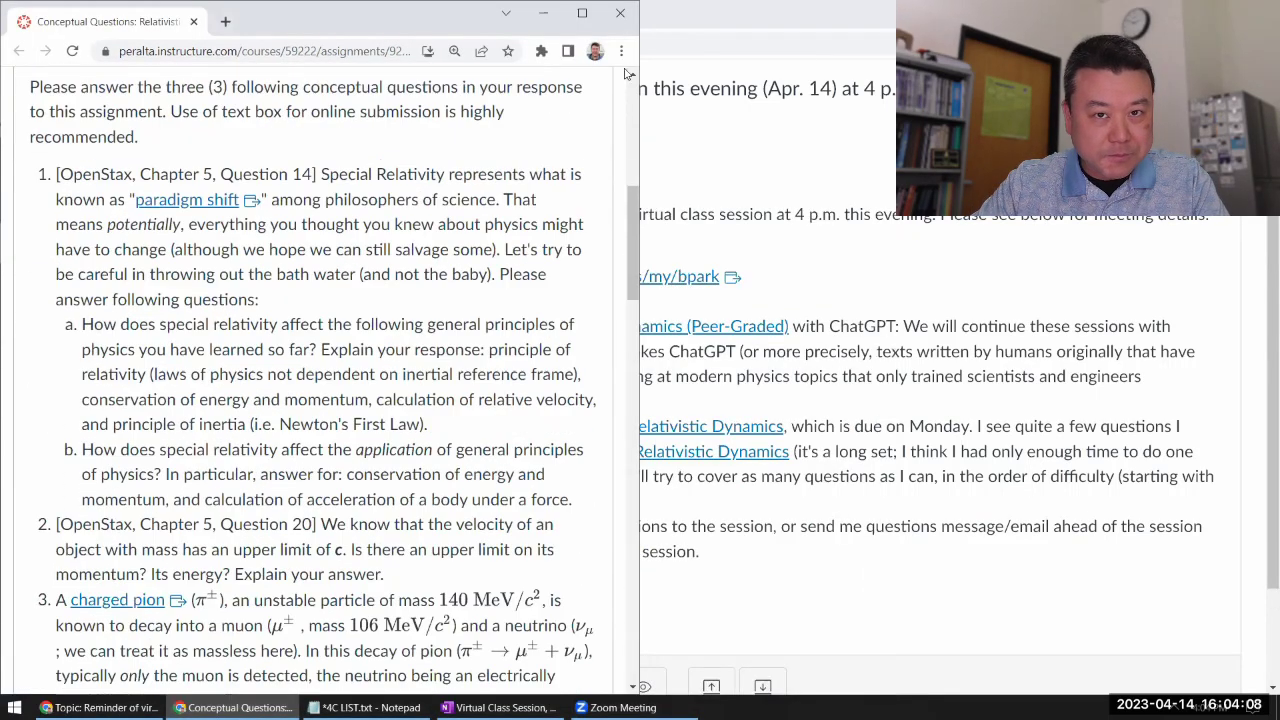
pyautogui.click(701, 21)
pyautogui.press('super+Right')
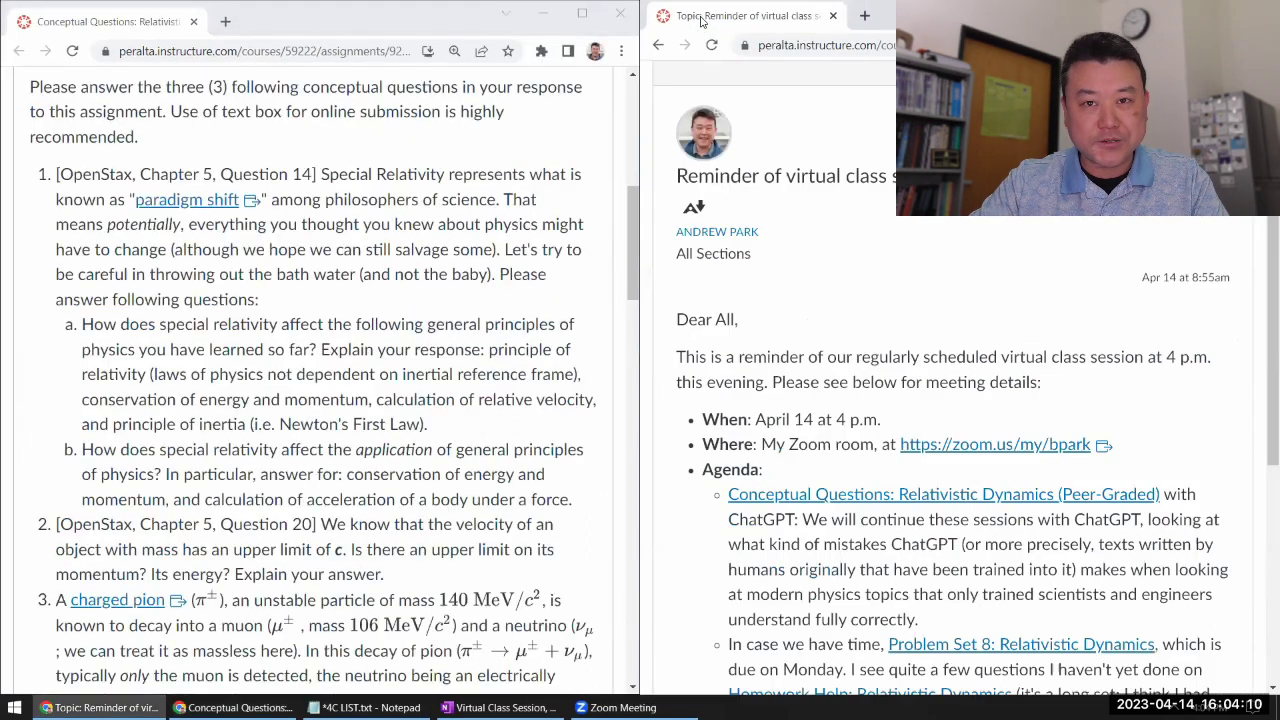
# Step: Open chat.openai.com in a new tab and load the Physics 4C conversation
pyautogui.click(862, 15)
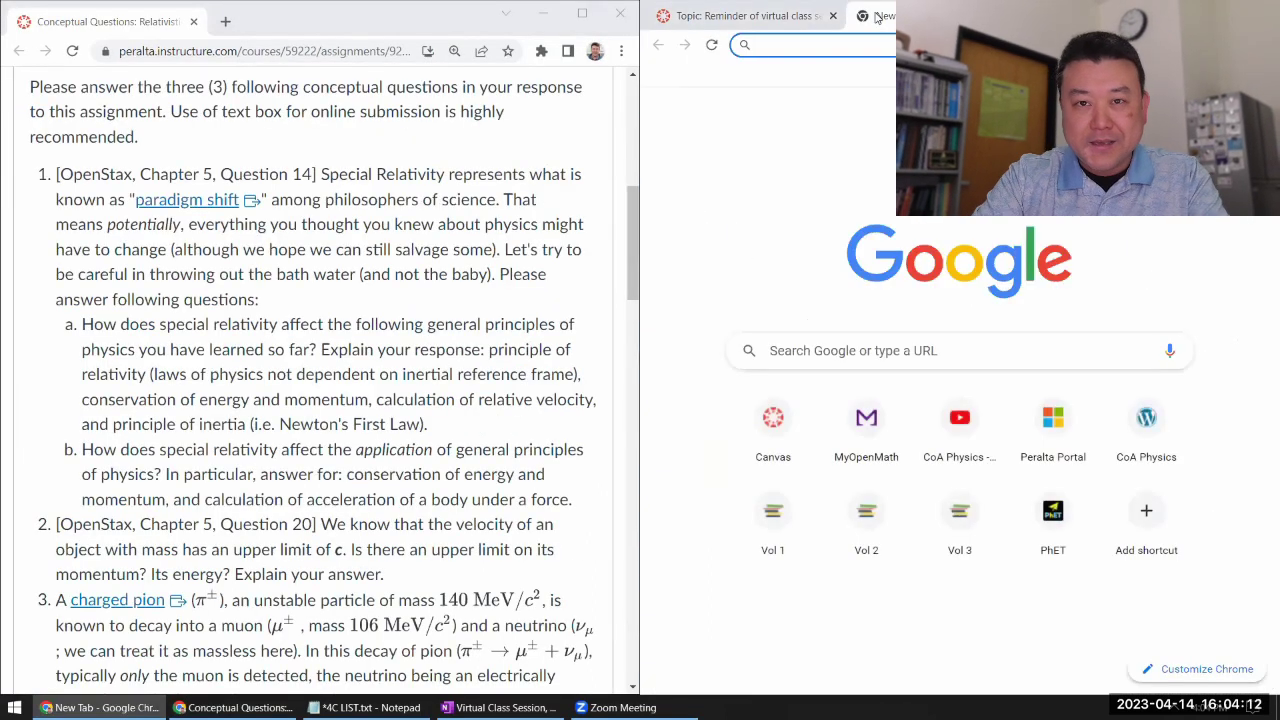
pyautogui.write('cha')
pyautogui.press('Return')
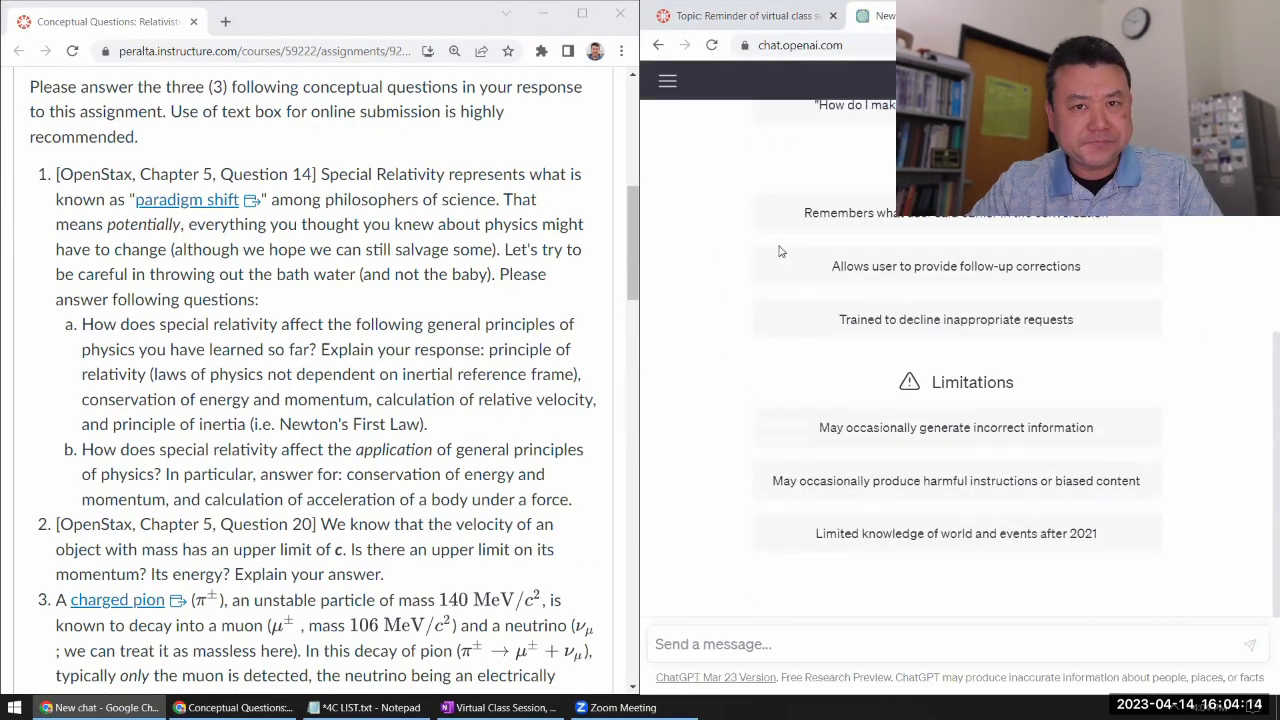
pyautogui.click(656, 81)
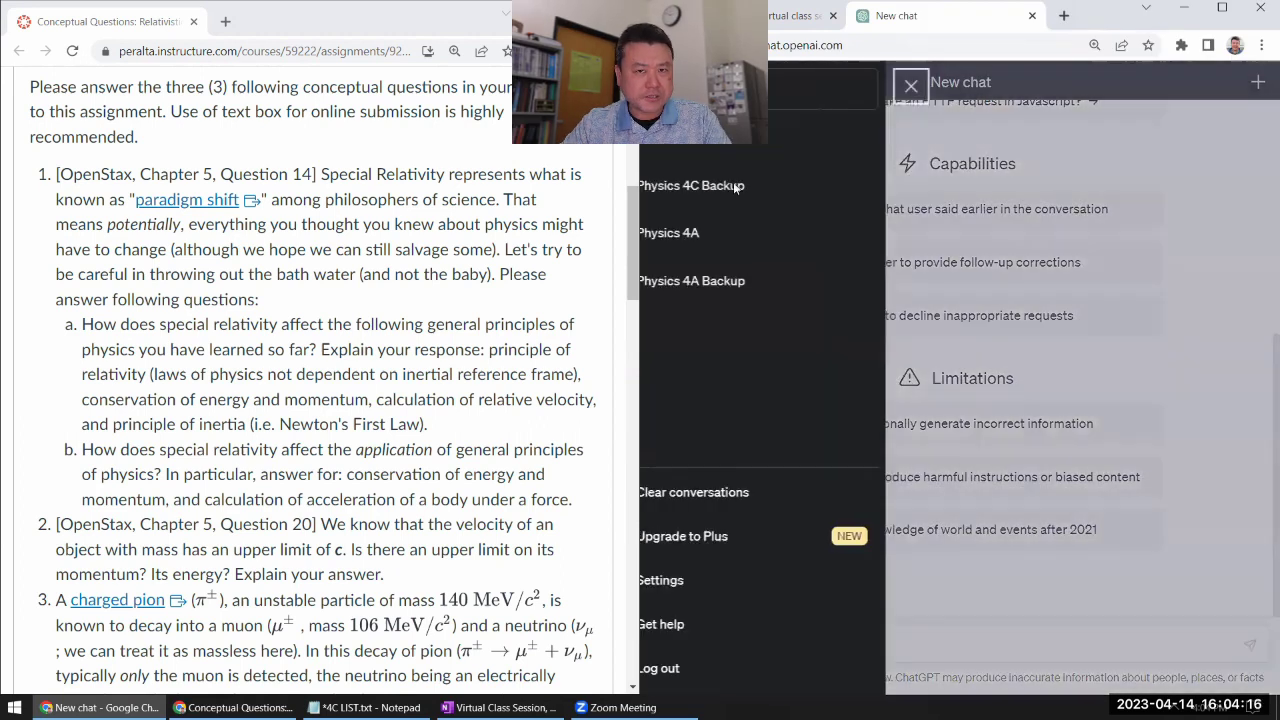
pyautogui.click(757, 188)
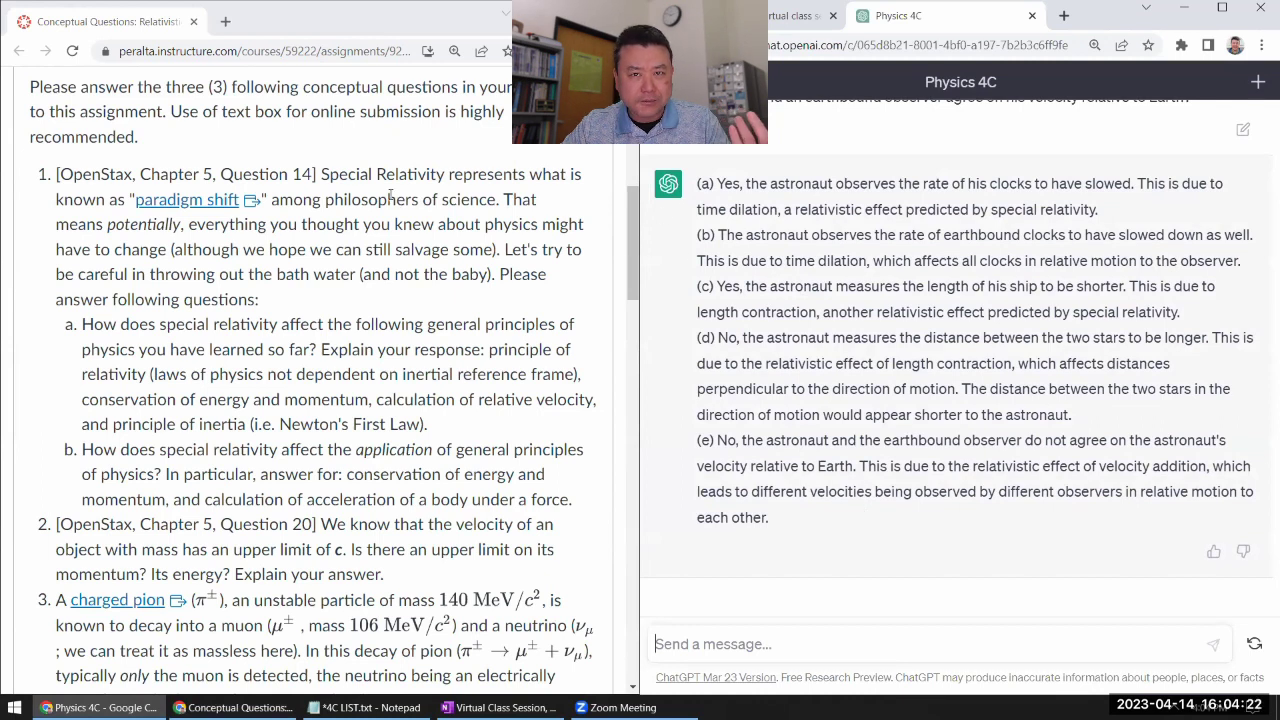
# Step: Copy question 1 from the Canvas page into ChatGPT's message box
pyautogui.moveTo(323, 173); pyautogui.dragTo(585, 502)
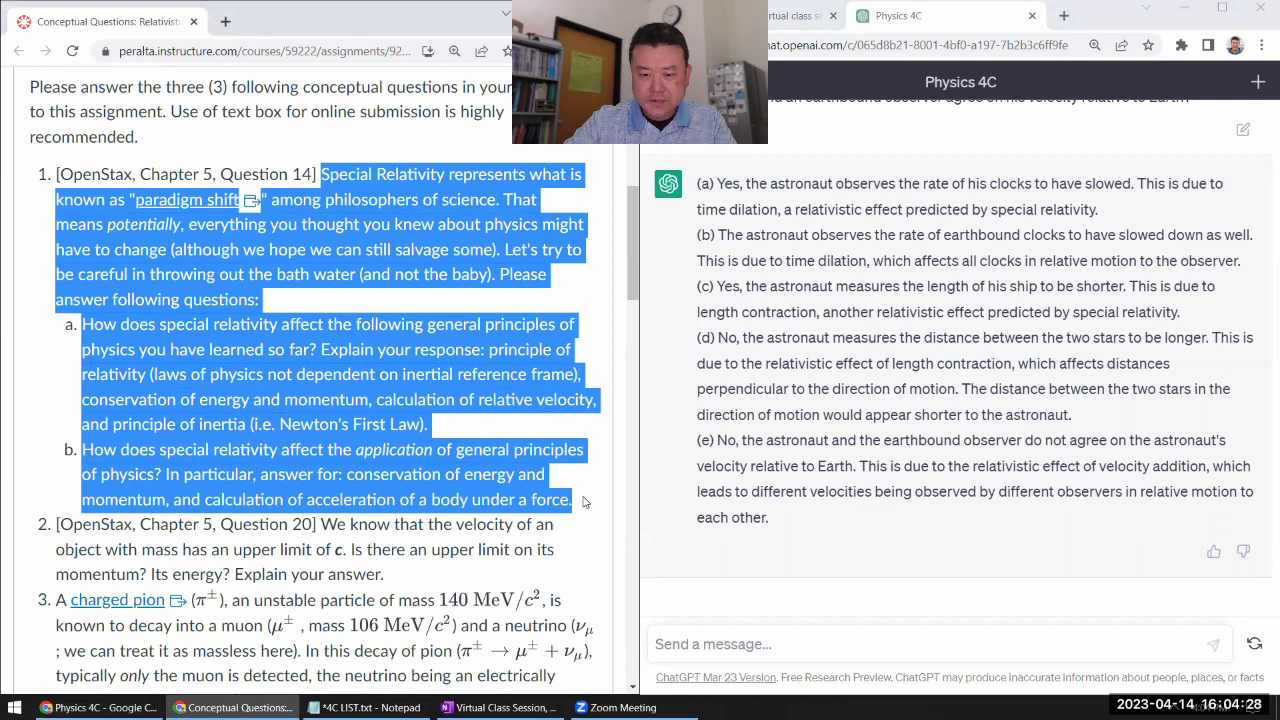
pyautogui.hotkey('ctrl', 'c')
pyautogui.click(722, 644)
pyautogui.hotkey('ctrl', 'v')
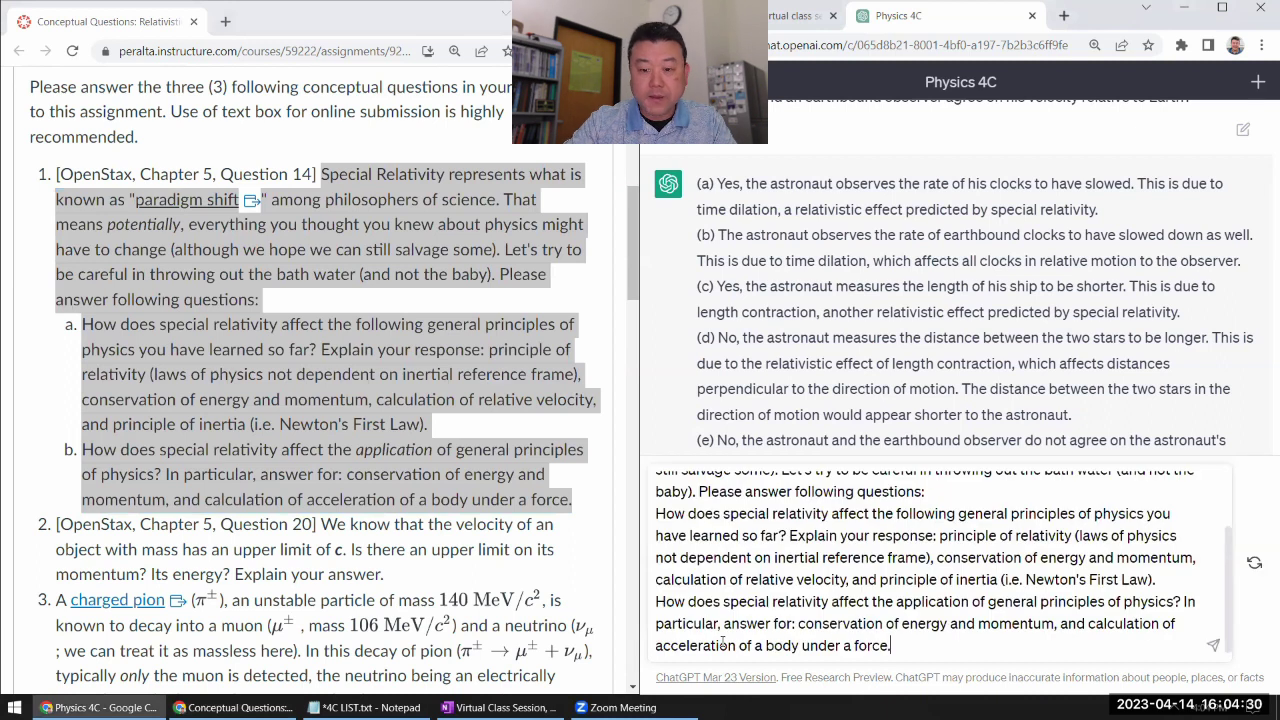
pyautogui.scroll(2, 722, 644)
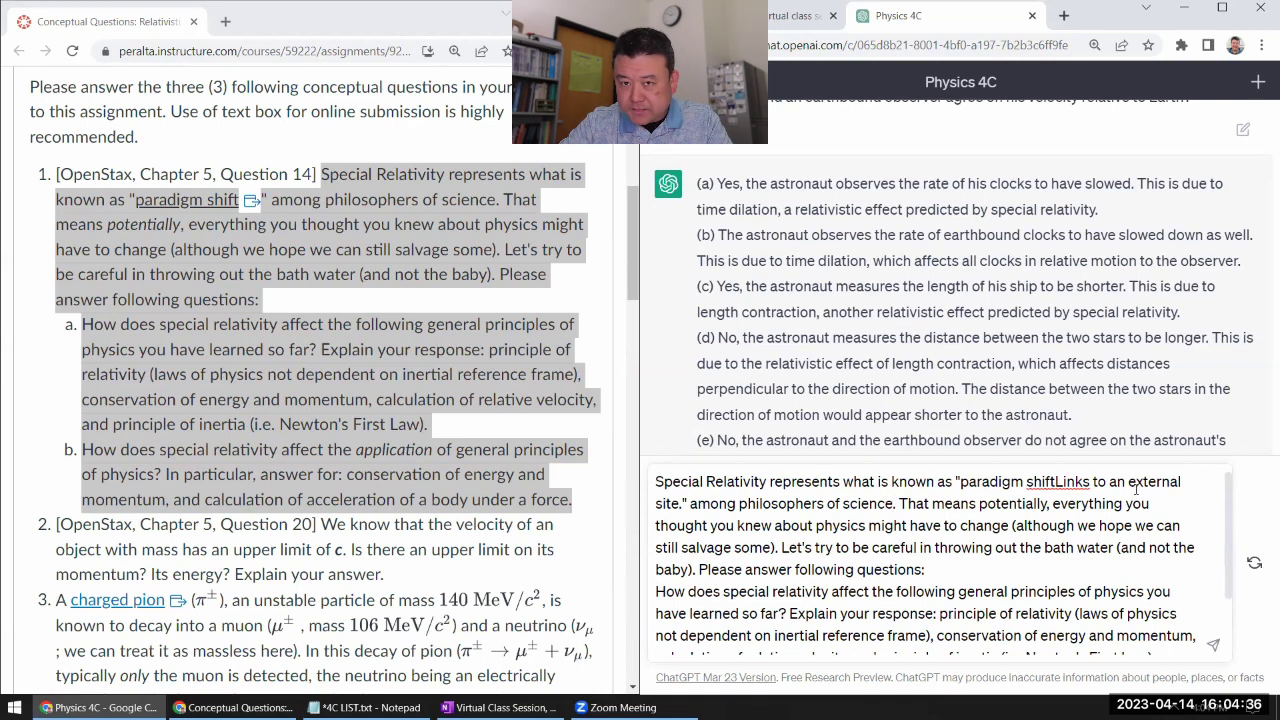
# Step: Delete the 'Links to an external site.' notice and label the parts (a) and (b)
pyautogui.moveTo(1056, 483); pyautogui.dragTo(1181, 483)
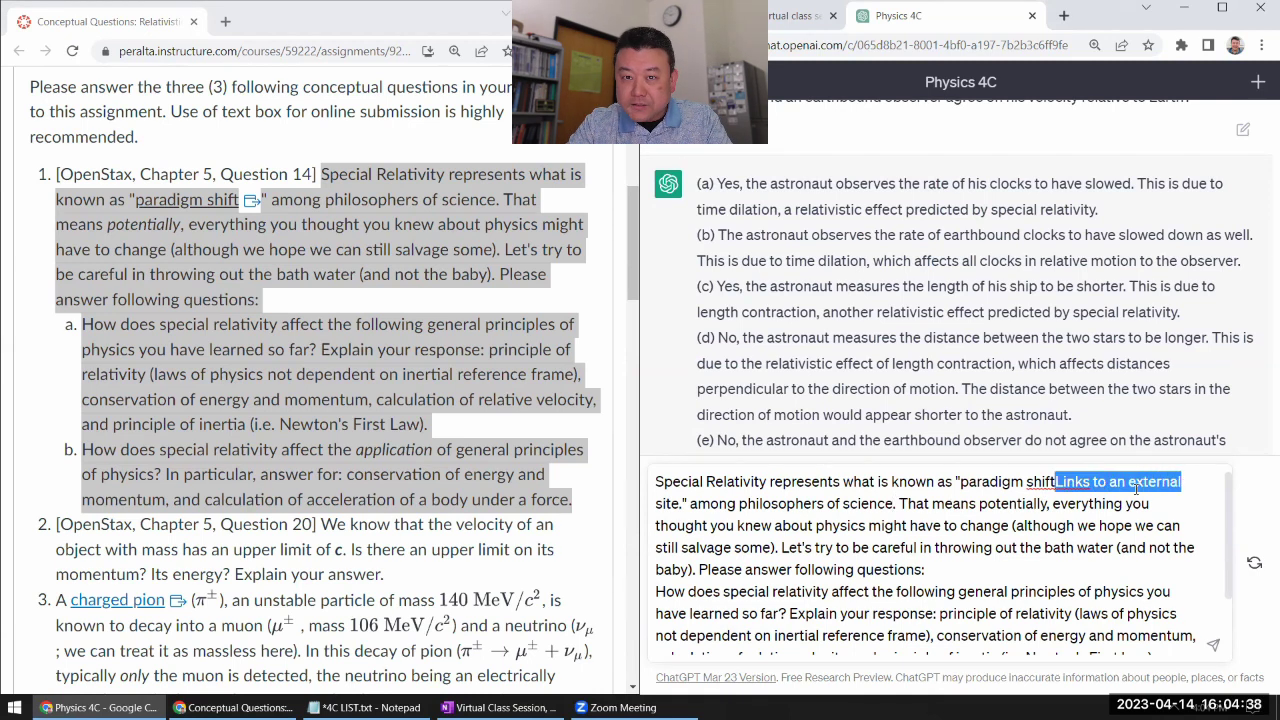
pyautogui.hotkey('shift', 'Right')
pyautogui.hotkey('shift', 'Right')
pyautogui.hotkey('shift', 'Right')
pyautogui.hotkey('shift', 'Right')
pyautogui.hotkey('shift', 'Right')
pyautogui.press('BackSpace')
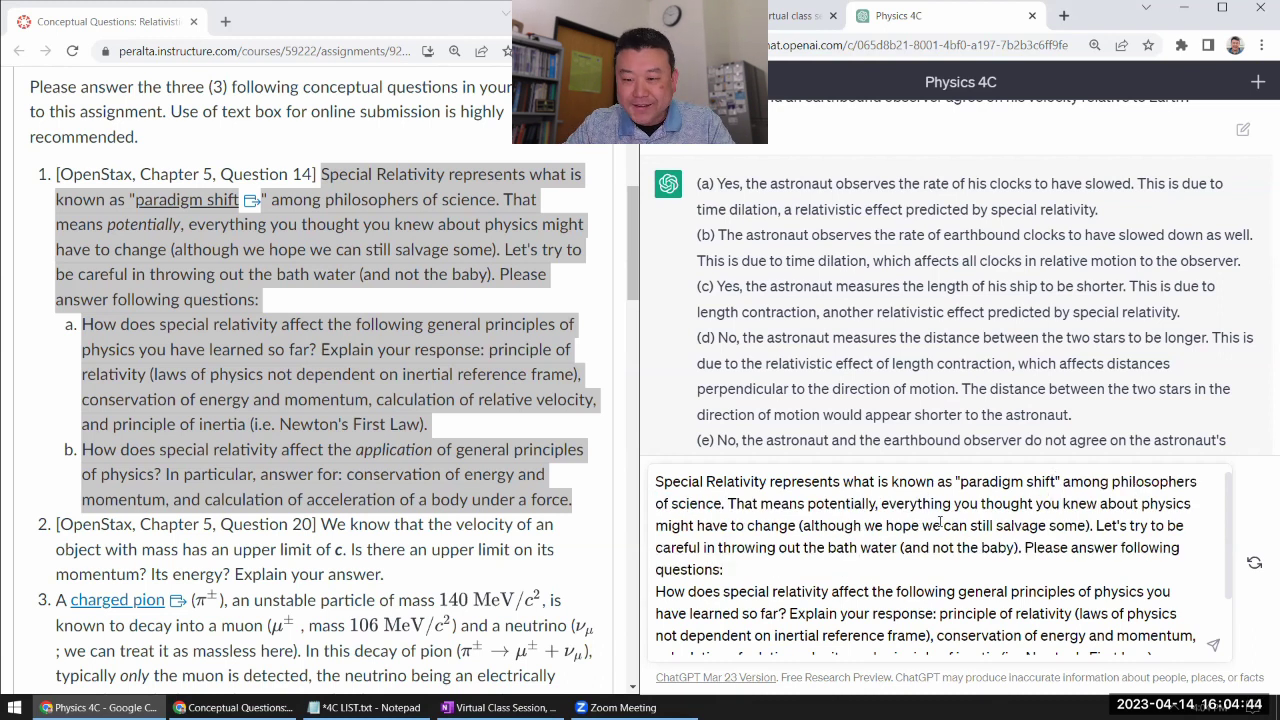
pyautogui.scroll(-1, 848, 518)
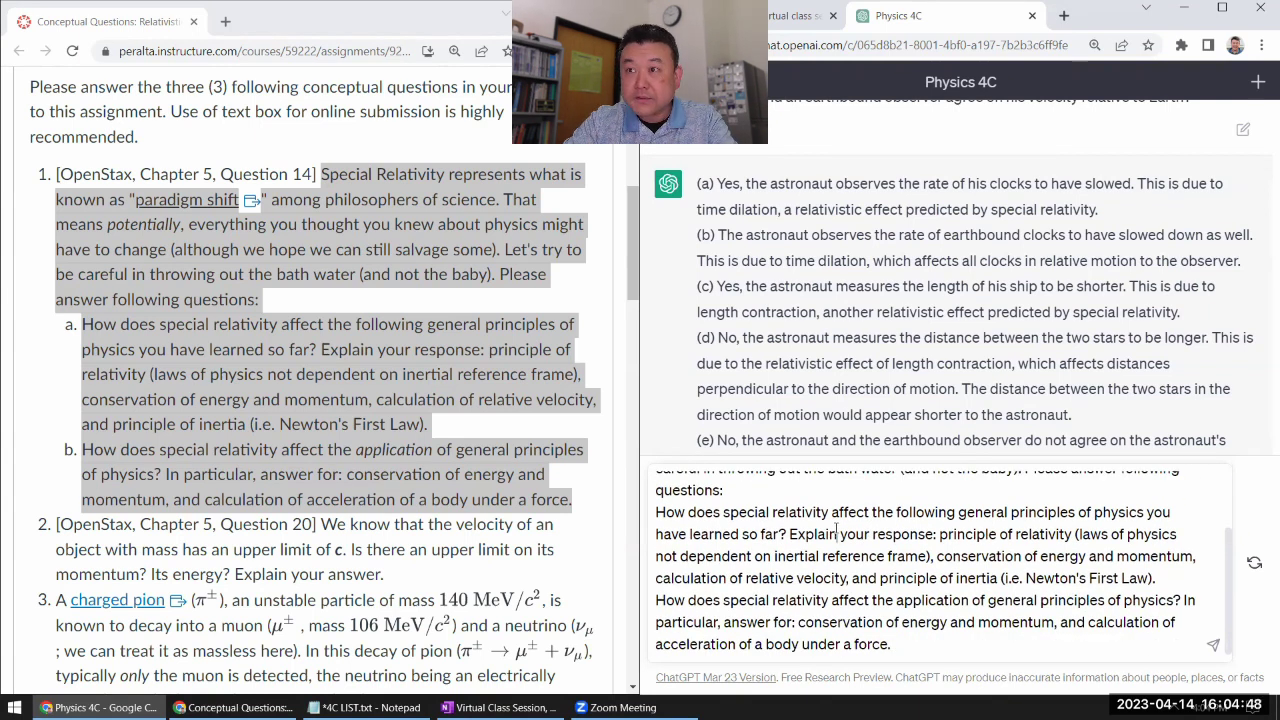
pyautogui.write('(a)')
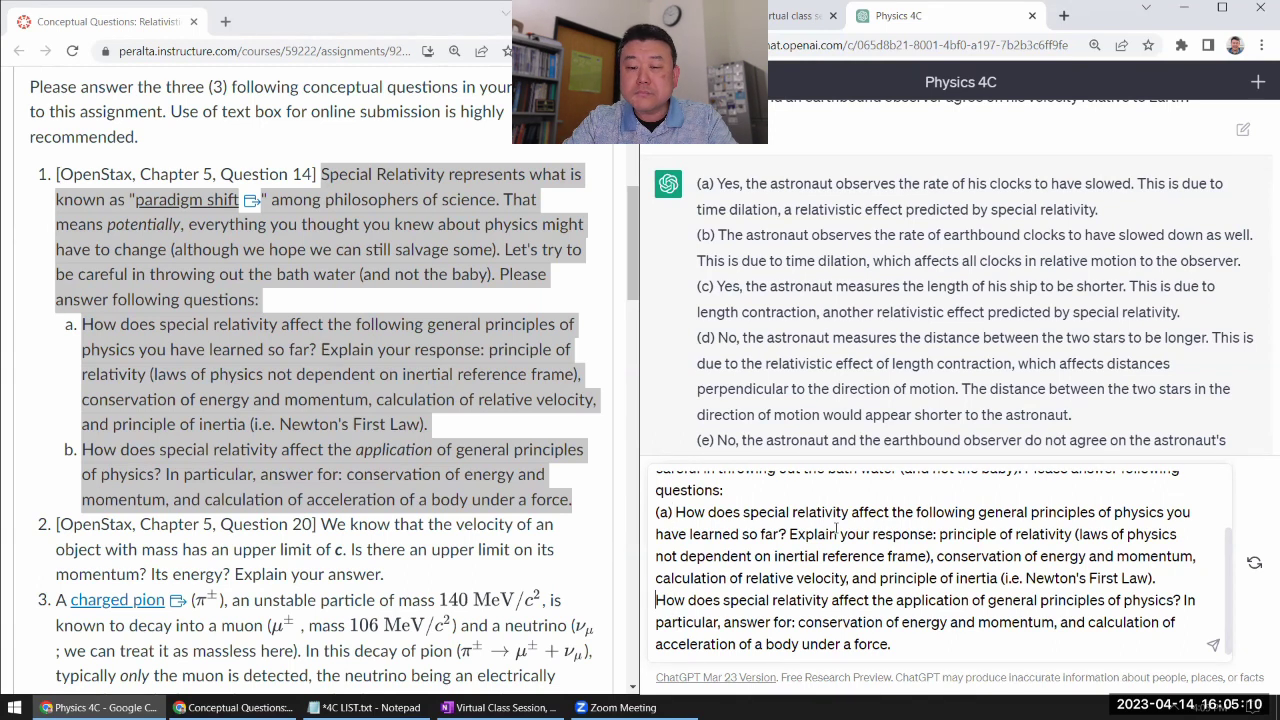
pyautogui.press('Home')
pyautogui.write('(b)')
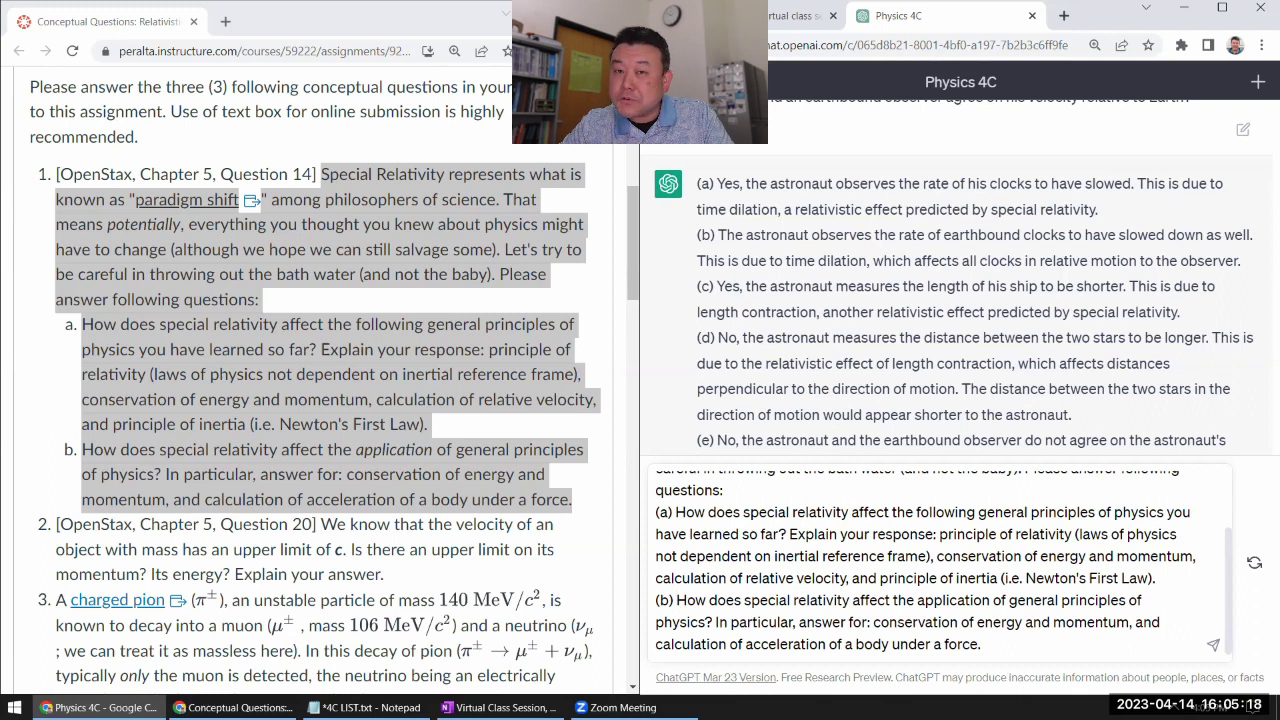
pyautogui.click(660, 81)
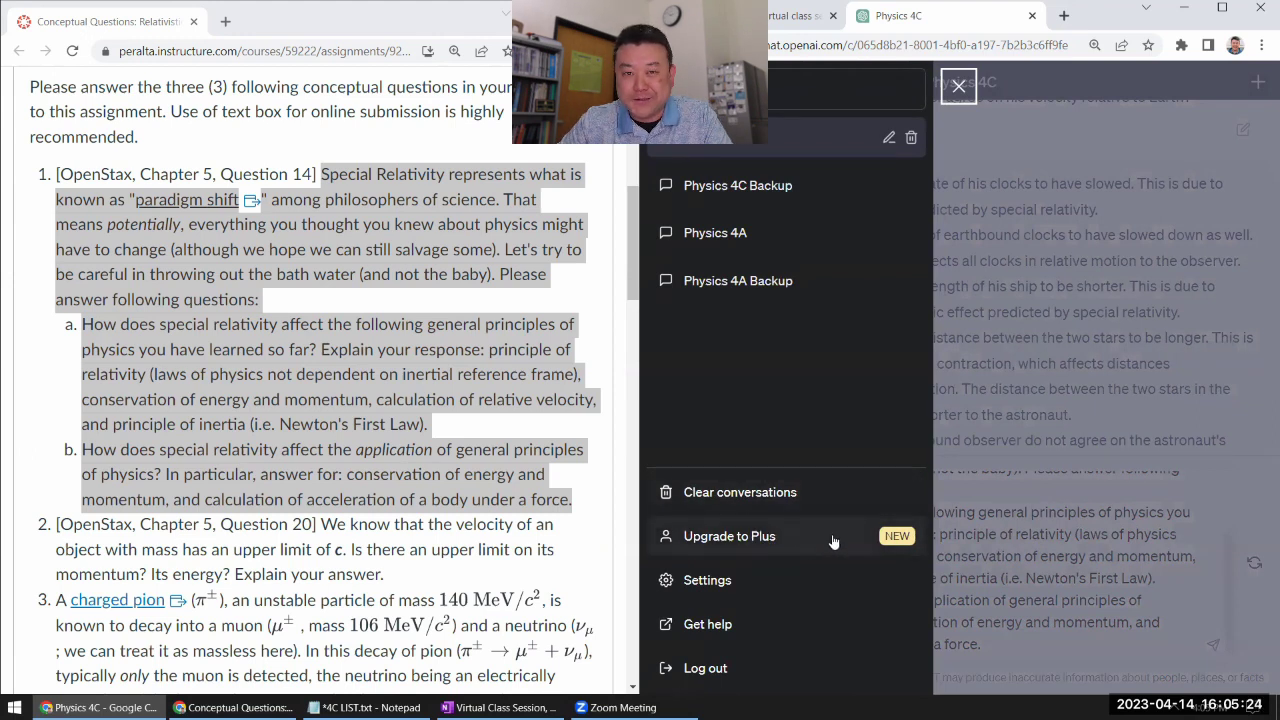
pyautogui.click(964, 92)
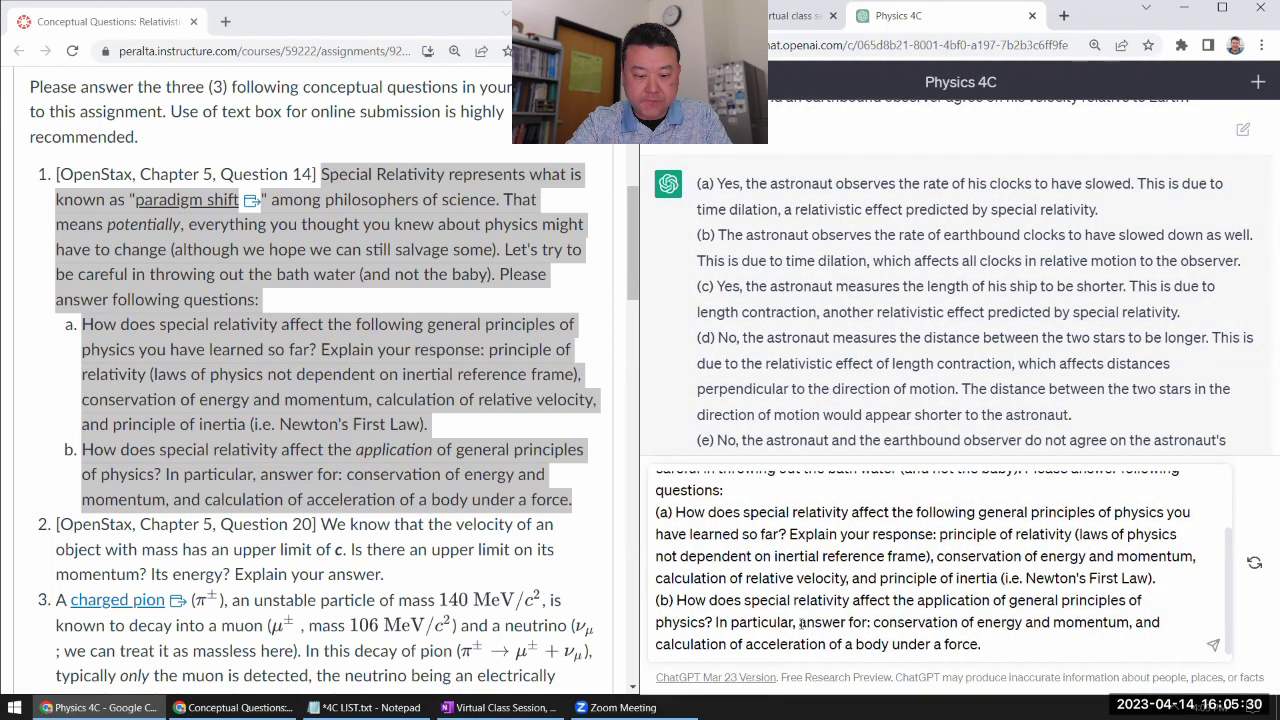
# Step: Launch Microsoft Edge with its Bing Chat panel open, then minimize the window
pyautogui.press('super')
pyautogui.write('edg')
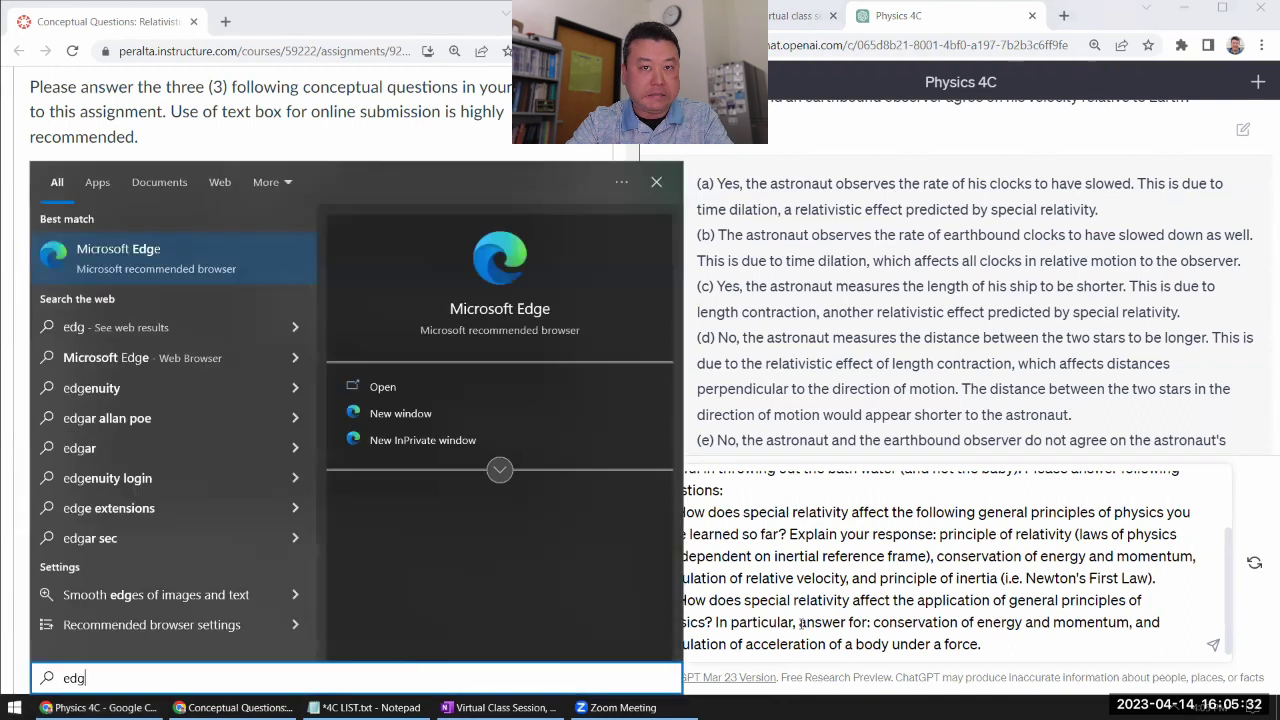
pyautogui.press('Return')
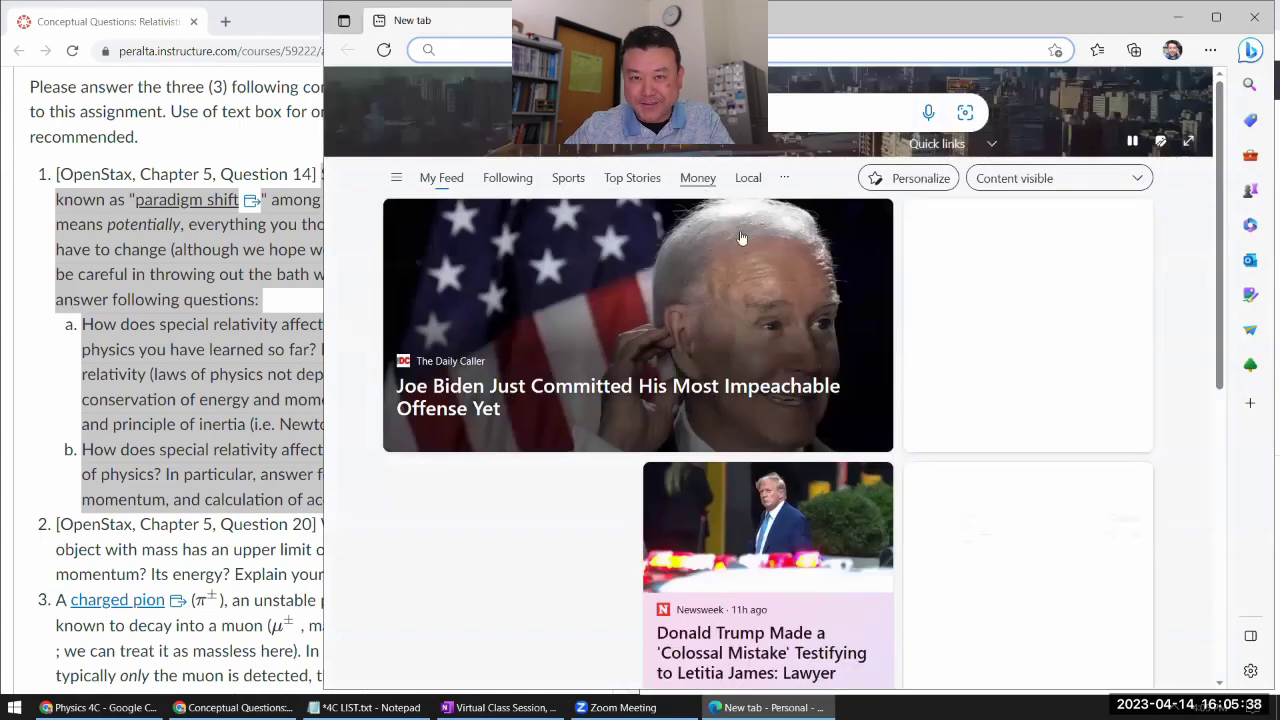
pyautogui.click(1244, 58)
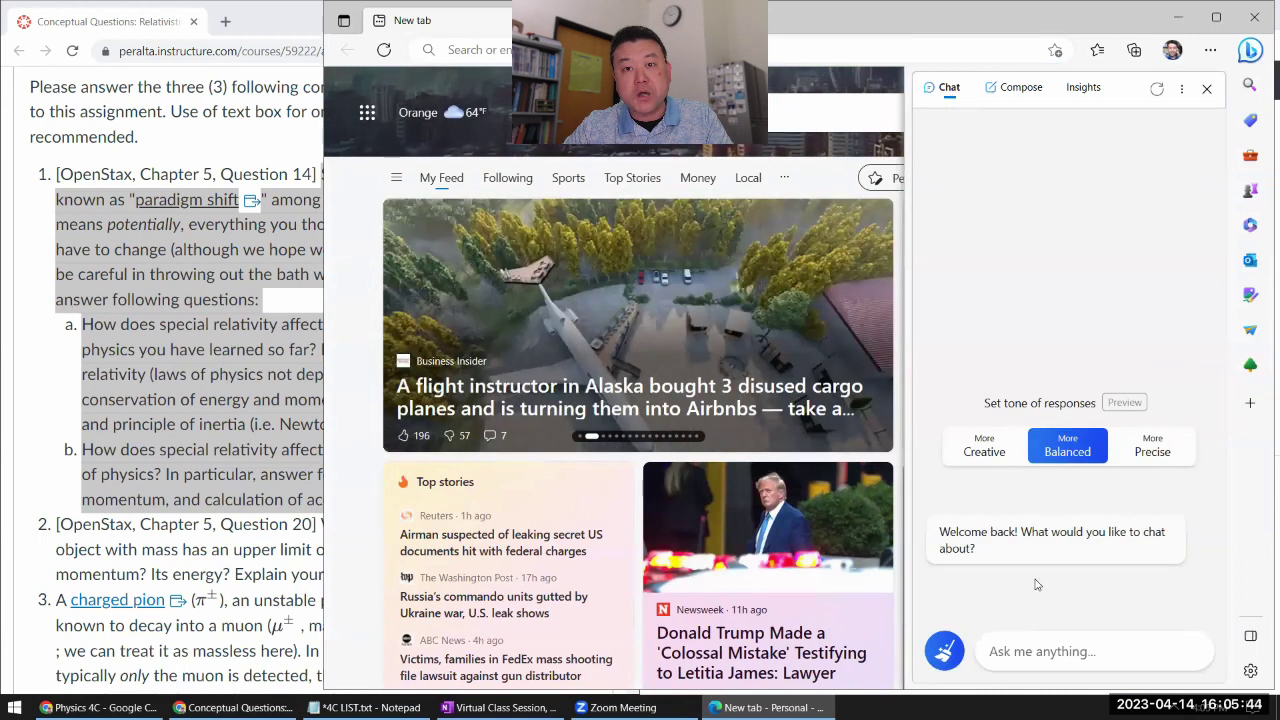
pyautogui.click(1043, 651)
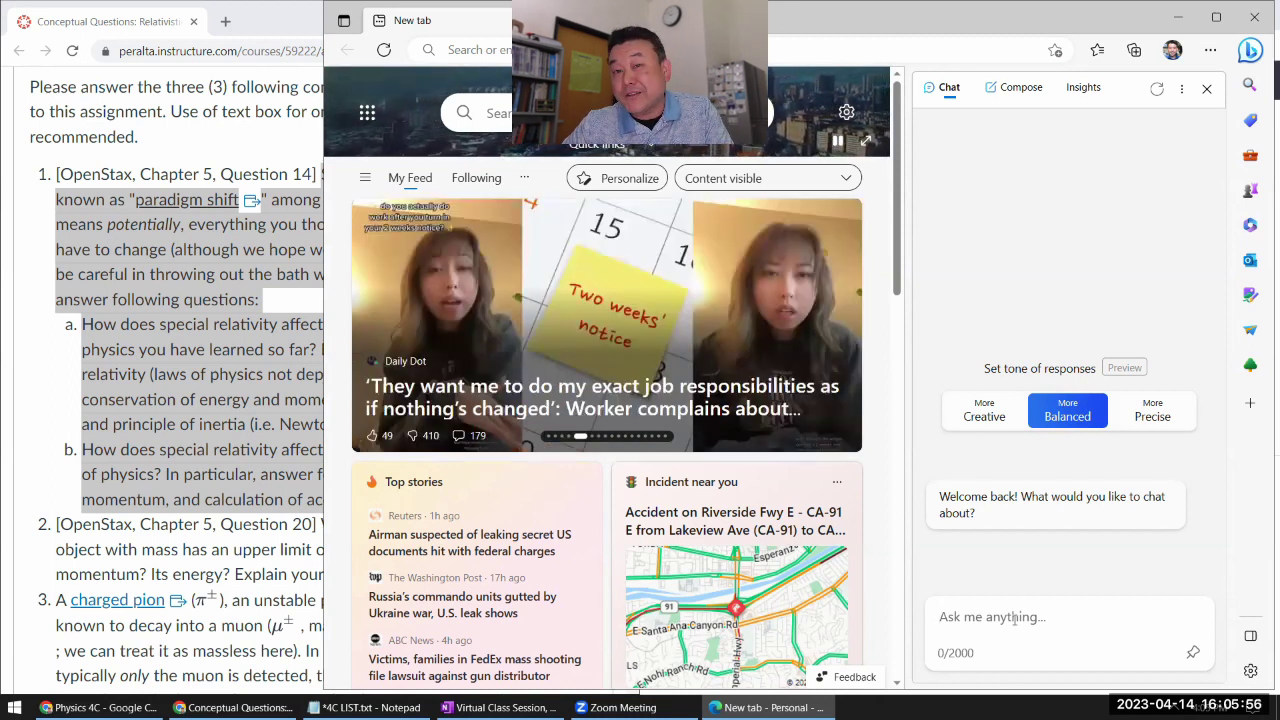
pyautogui.click(1015, 618)
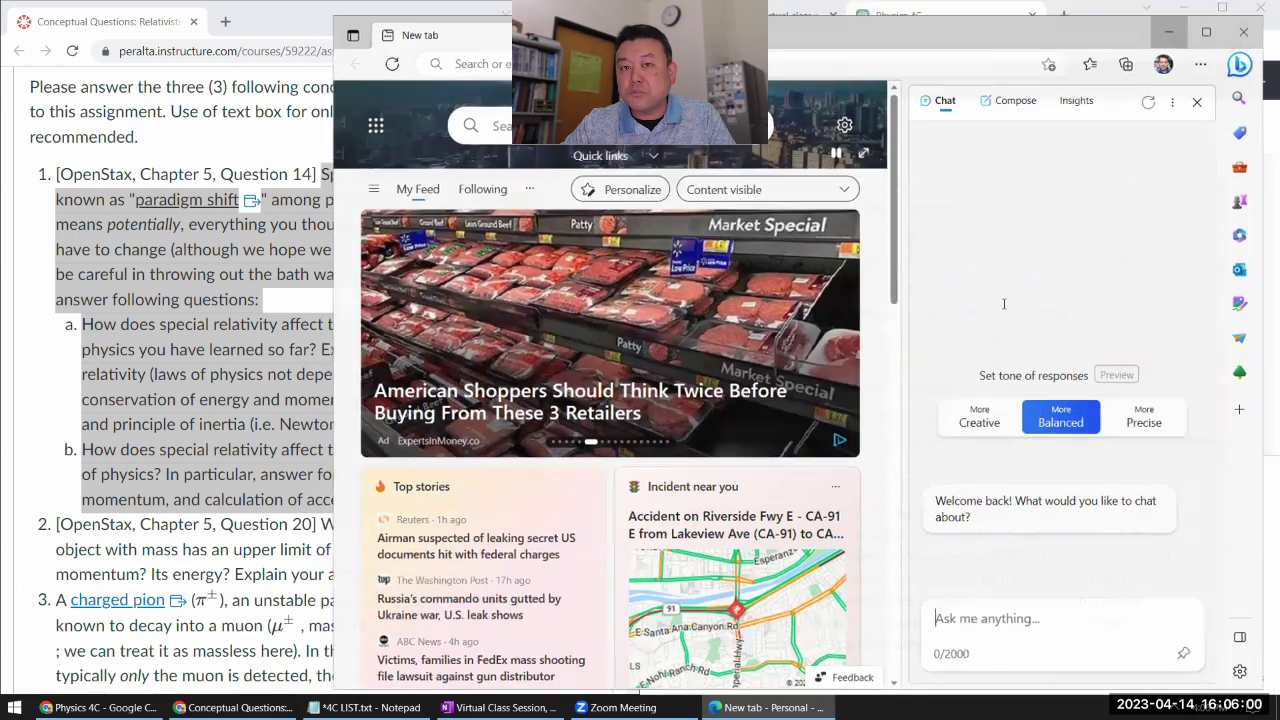
pyautogui.click(1175, 20)
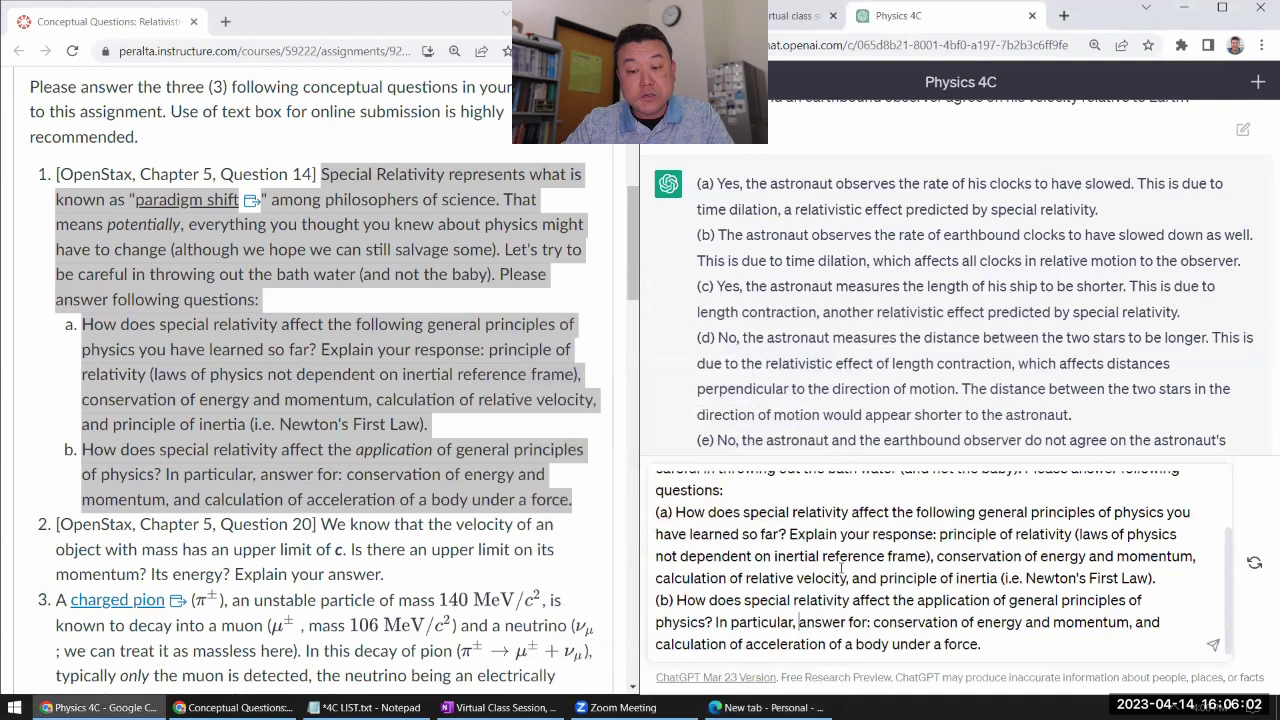
# Step: Remove the trailing blank line from the question 1 draft and send it
pyautogui.hotkey('ctrl', 'Home')
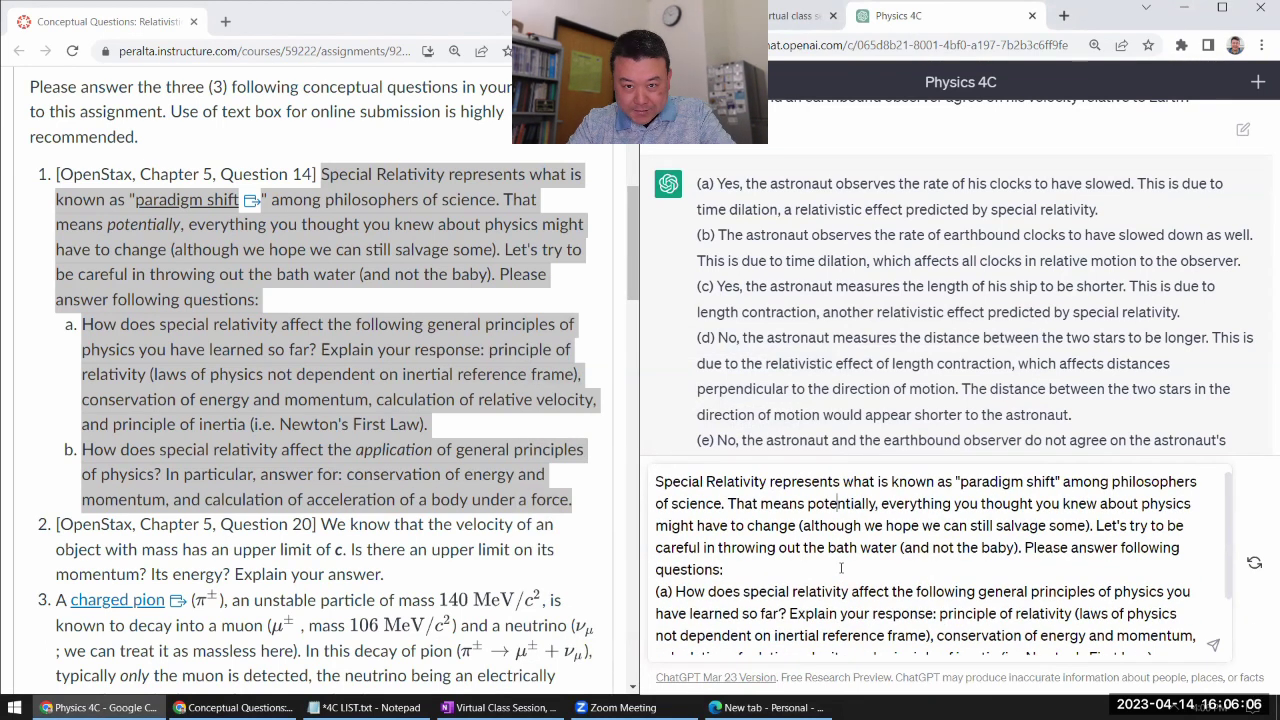
pyautogui.scroll(-2, 841, 568)
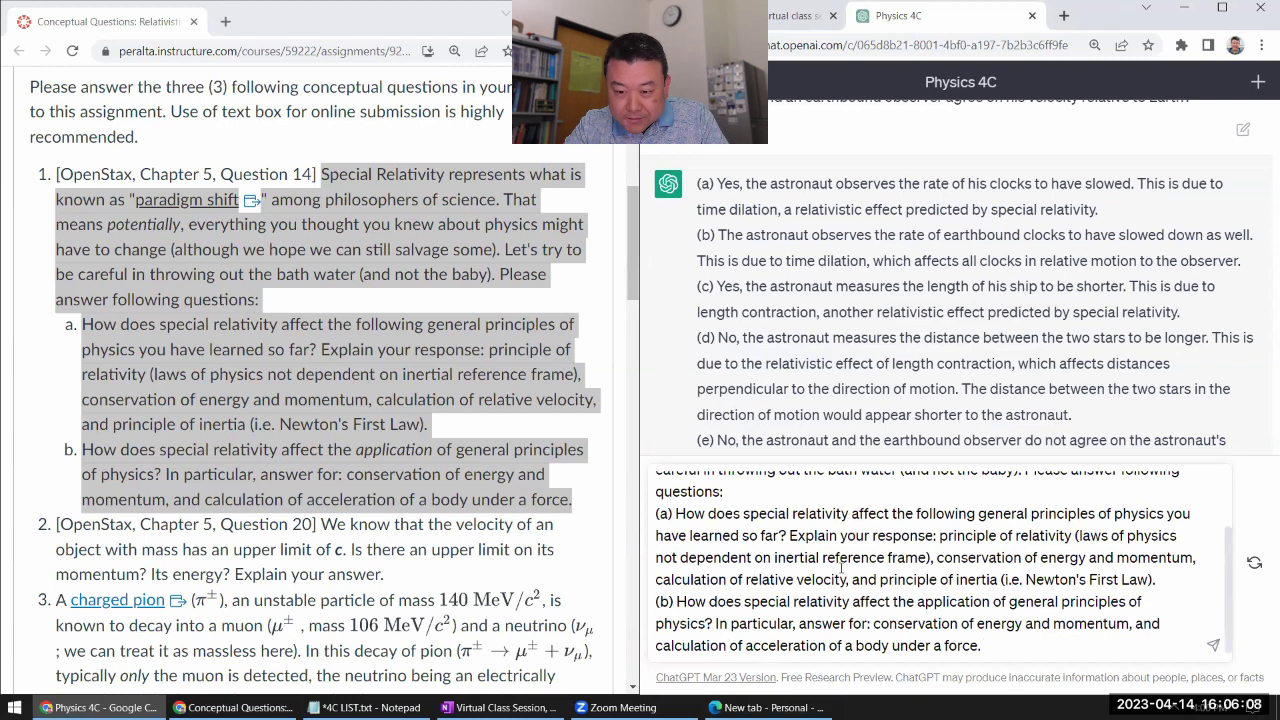
pyautogui.hotkey('ctrl', 'End')
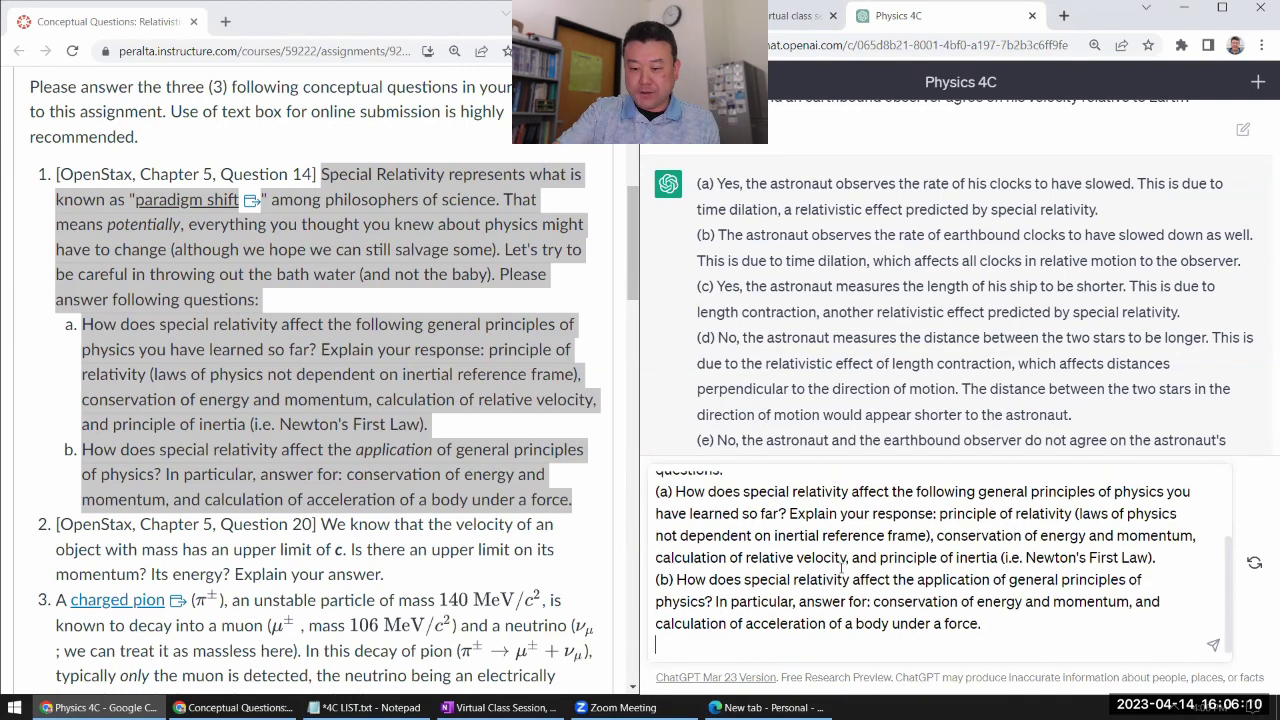
pyautogui.press('BackSpace')
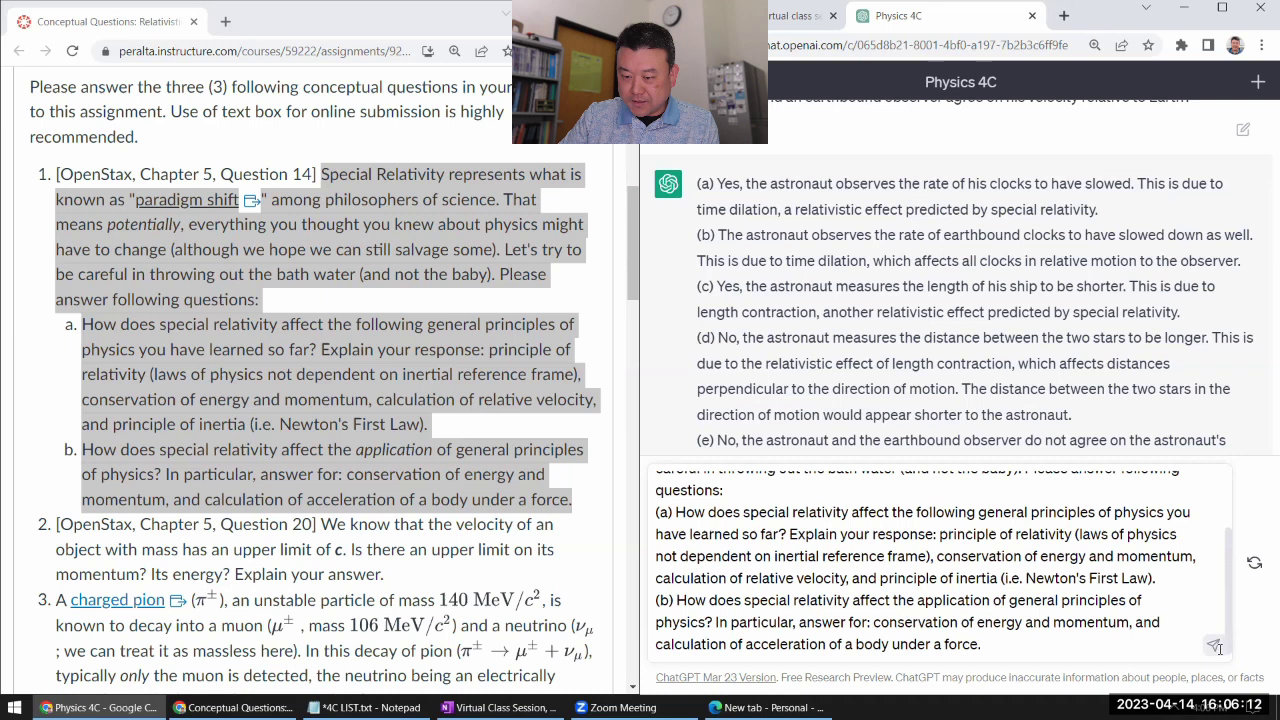
pyautogui.click(1213, 646)
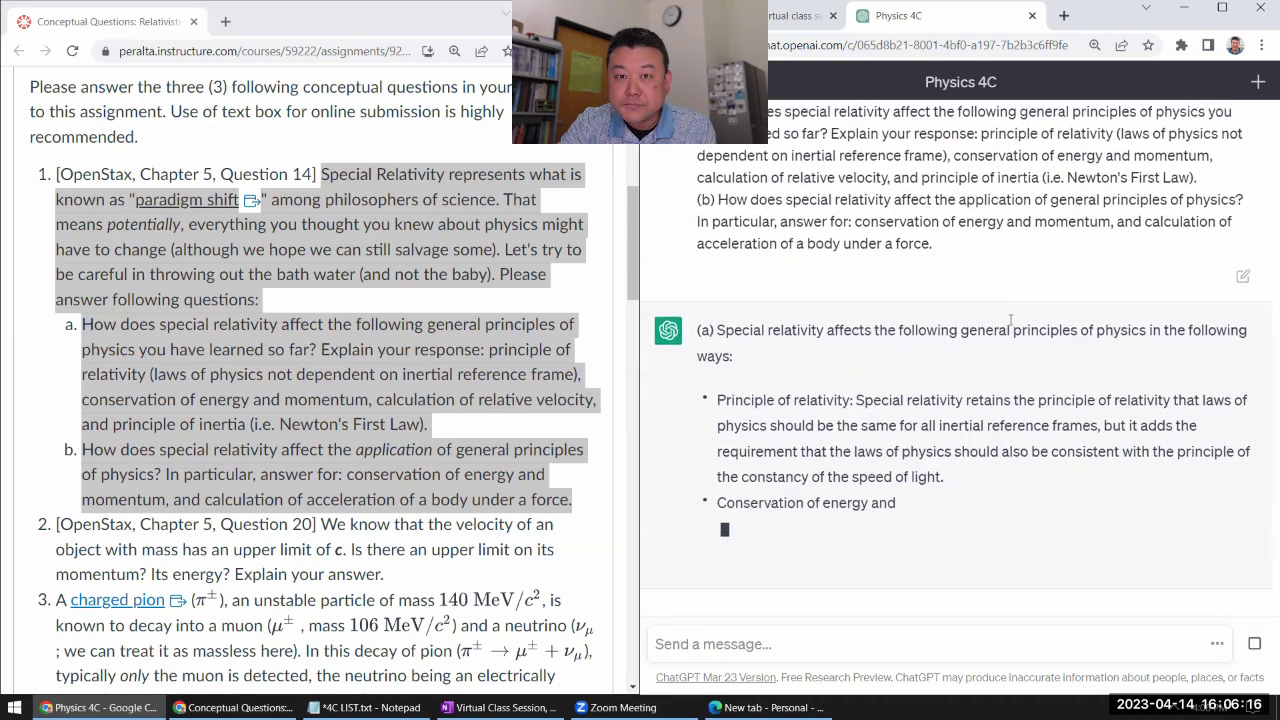
pyautogui.scroll(3, 1010, 324)
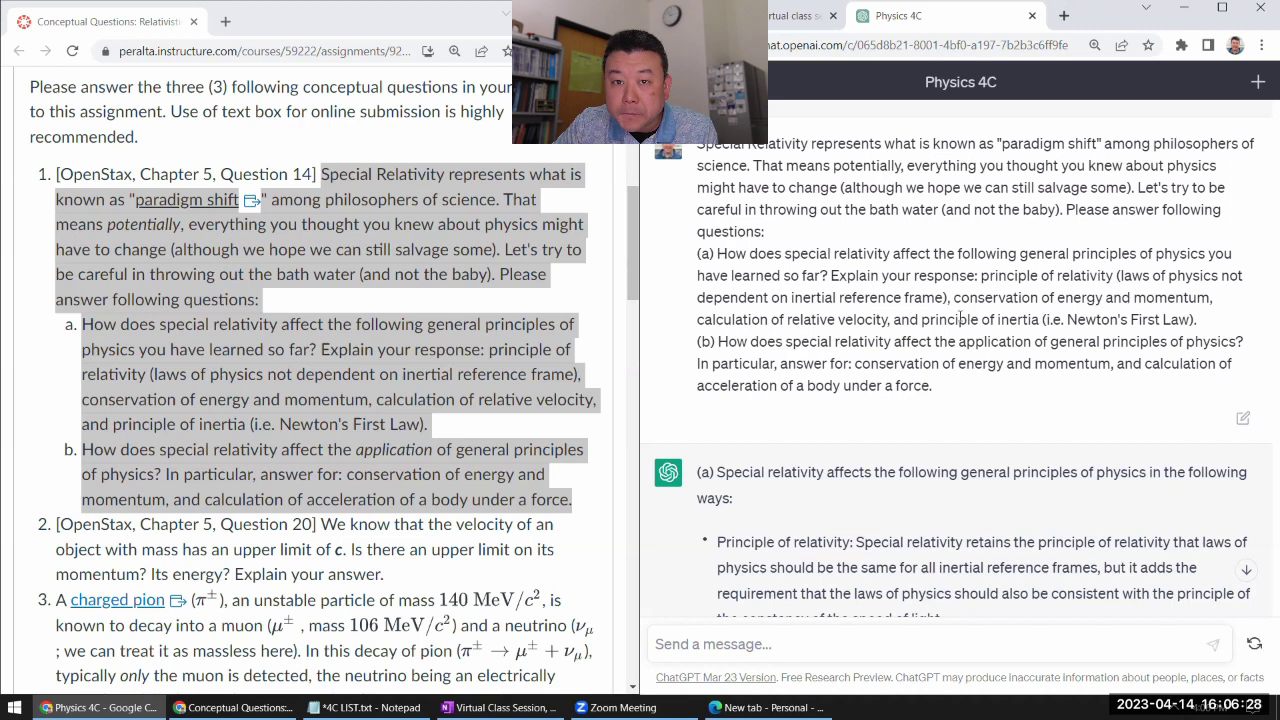
pyautogui.scroll(-2, 735, 343)
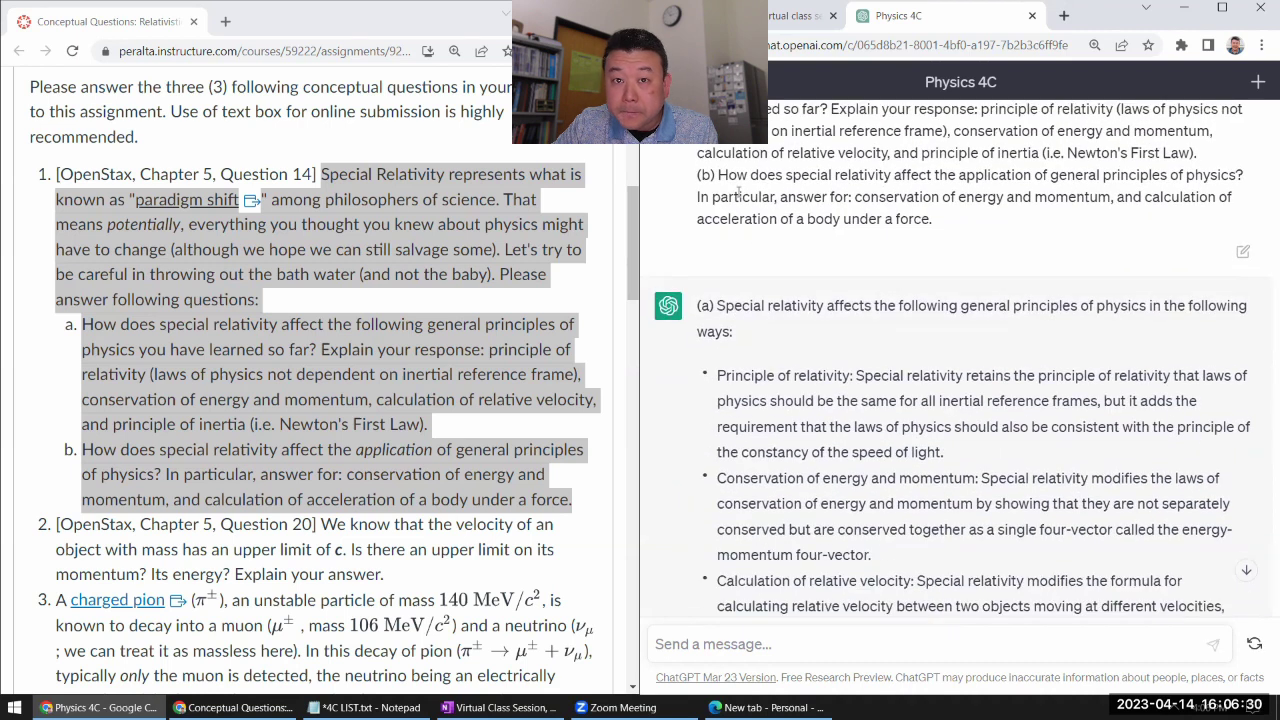
pyautogui.scroll(-1, 776, 224)
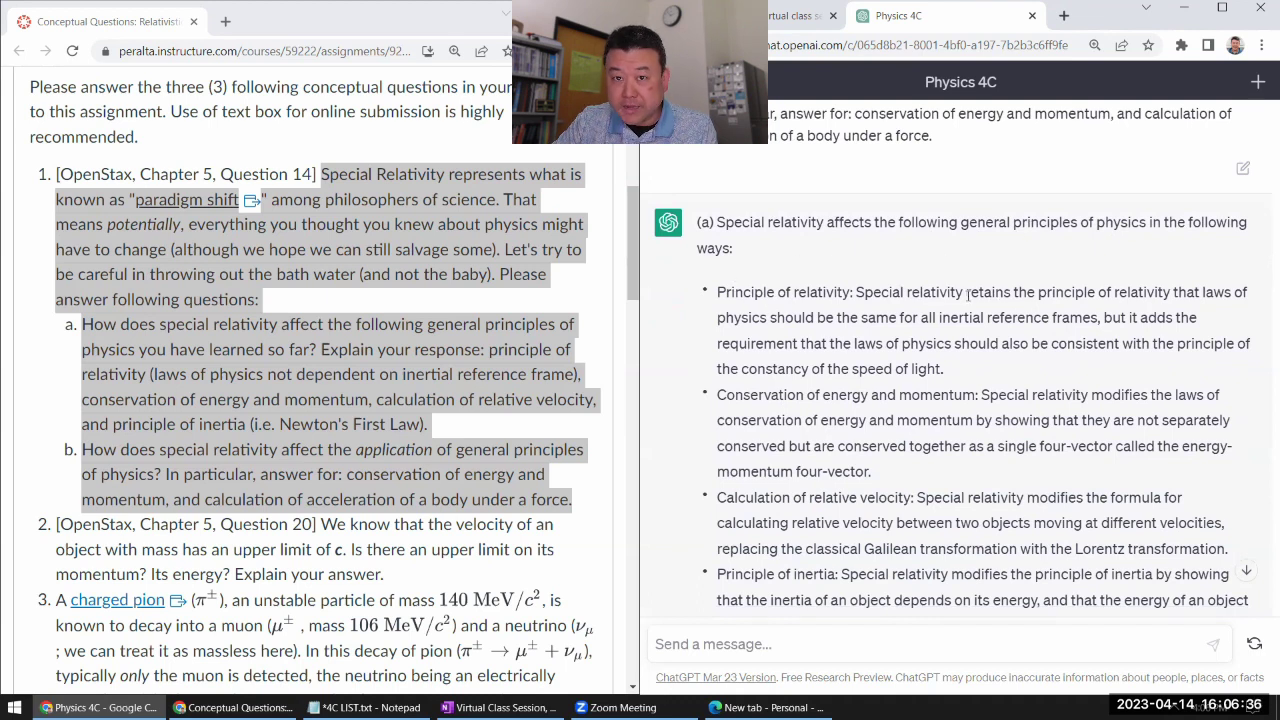
pyautogui.moveTo(966, 293); pyautogui.dragTo(1170, 293)
pyautogui.scroll(-1, 935, 298)
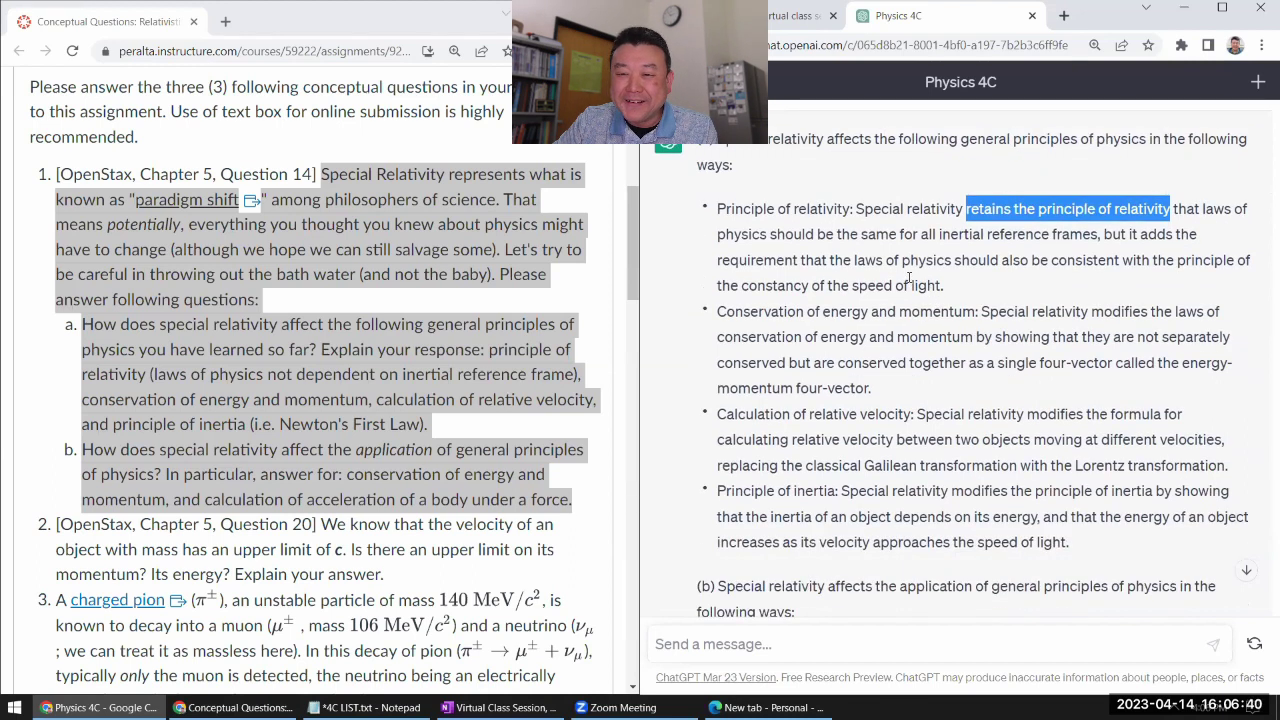
pyautogui.moveTo(848, 259); pyautogui.dragTo(944, 286)
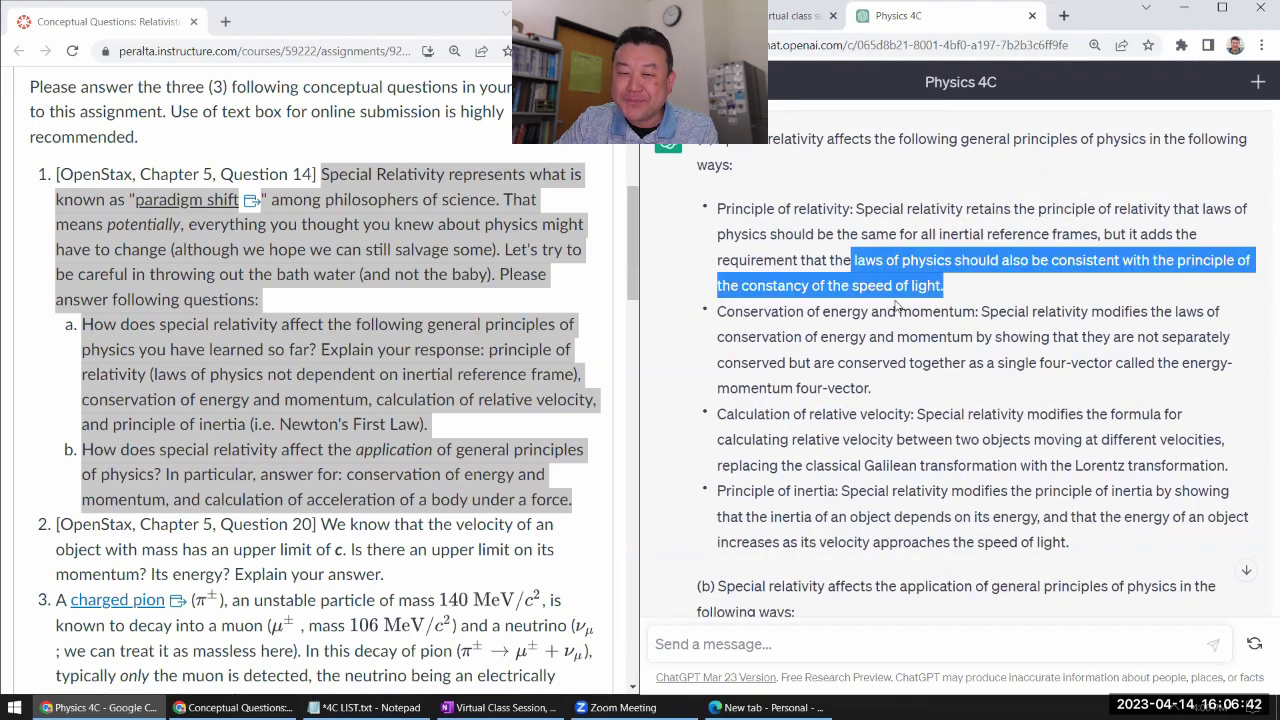
pyautogui.scroll(-1, 900, 307)
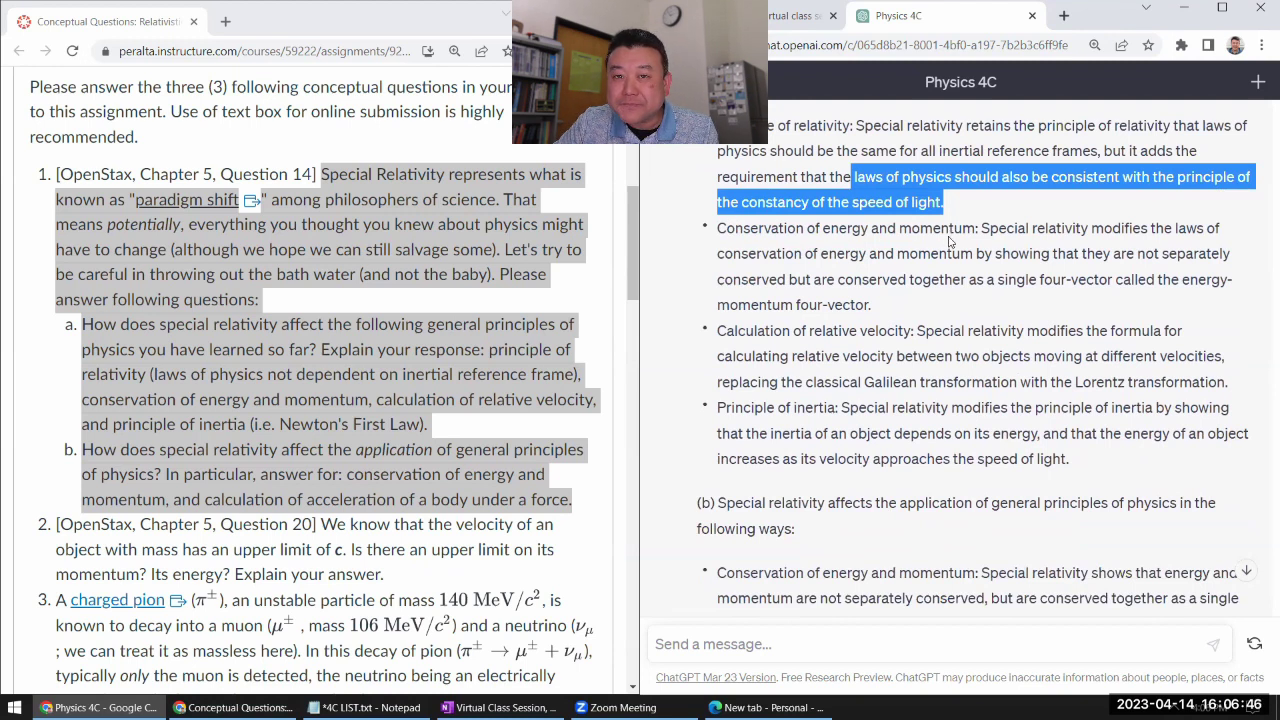
pyautogui.moveTo(940, 310); pyautogui.dragTo(981, 228)
pyautogui.scroll(-1, 970, 240)
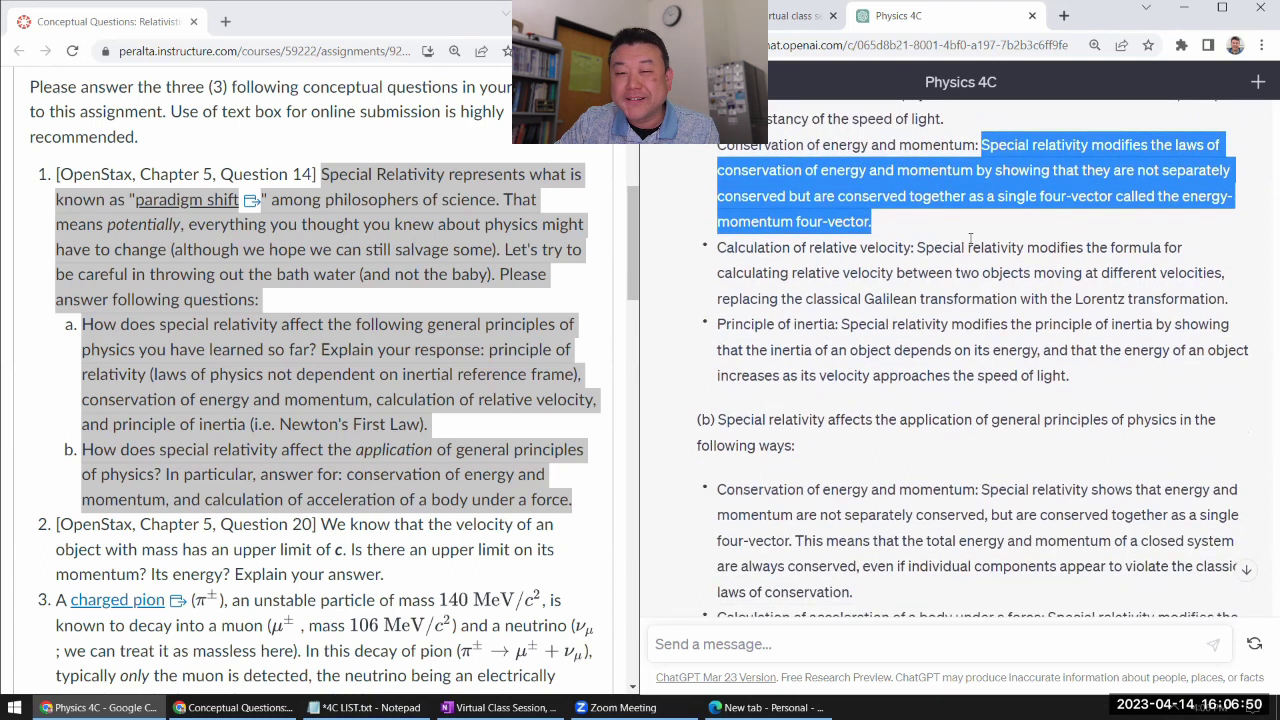
pyautogui.click(746, 238)
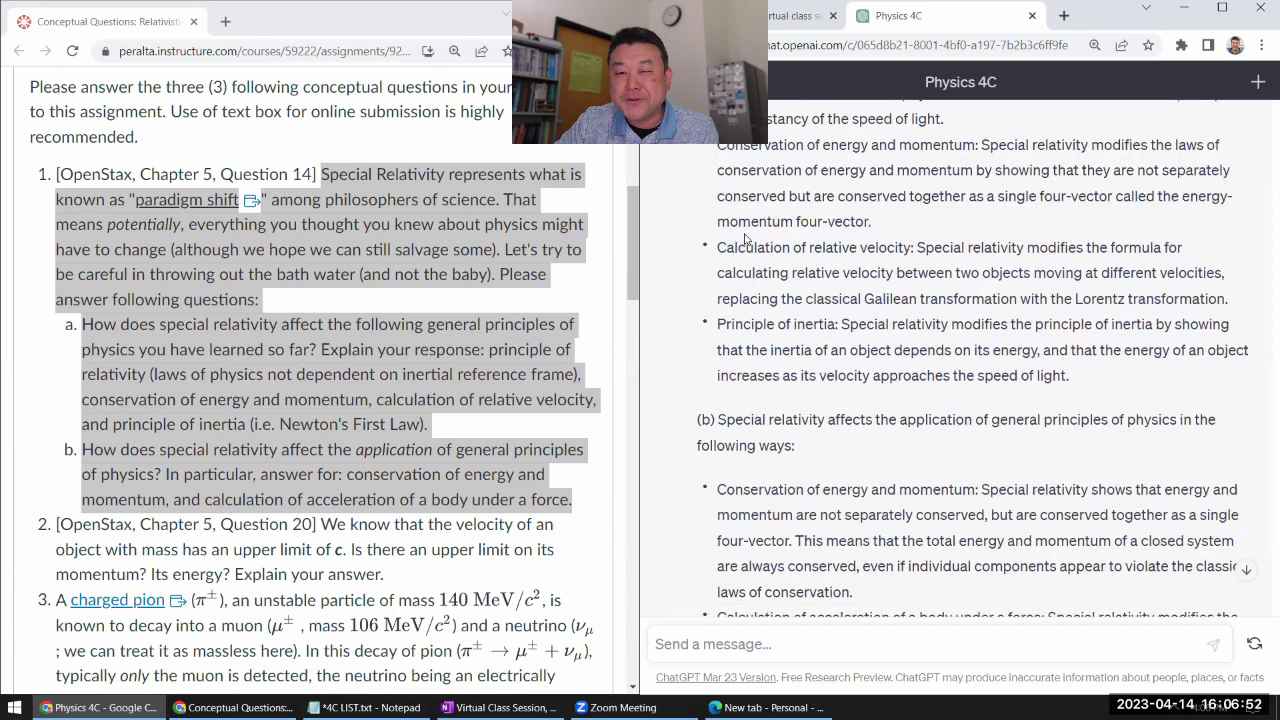
pyautogui.moveTo(722, 220); pyautogui.dragTo(880, 226)
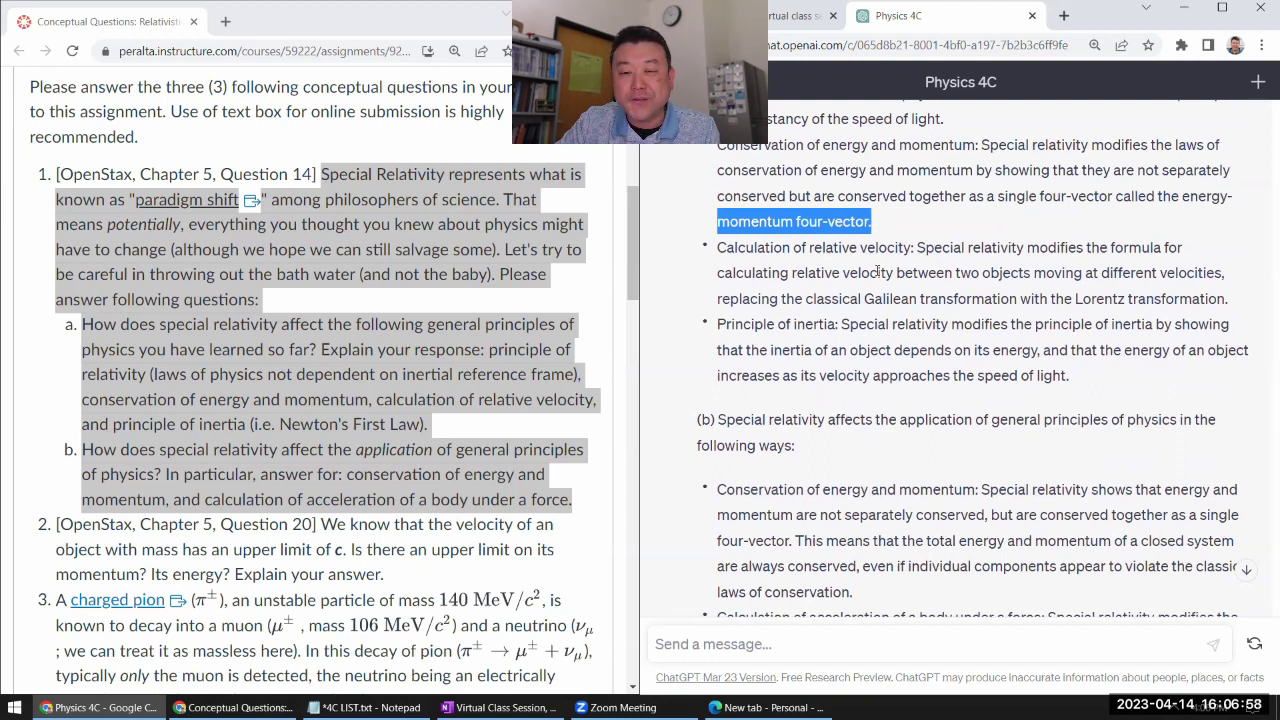
pyautogui.click(877, 271)
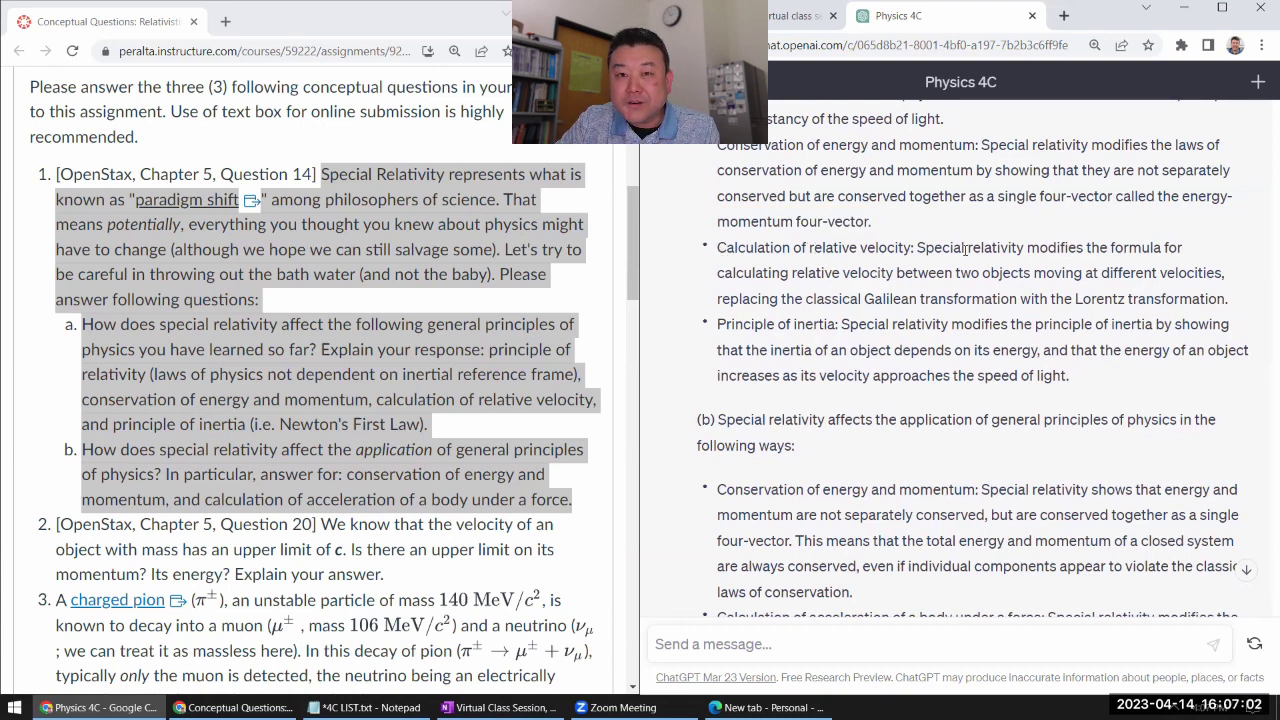
pyautogui.scroll(5, 955, 255)
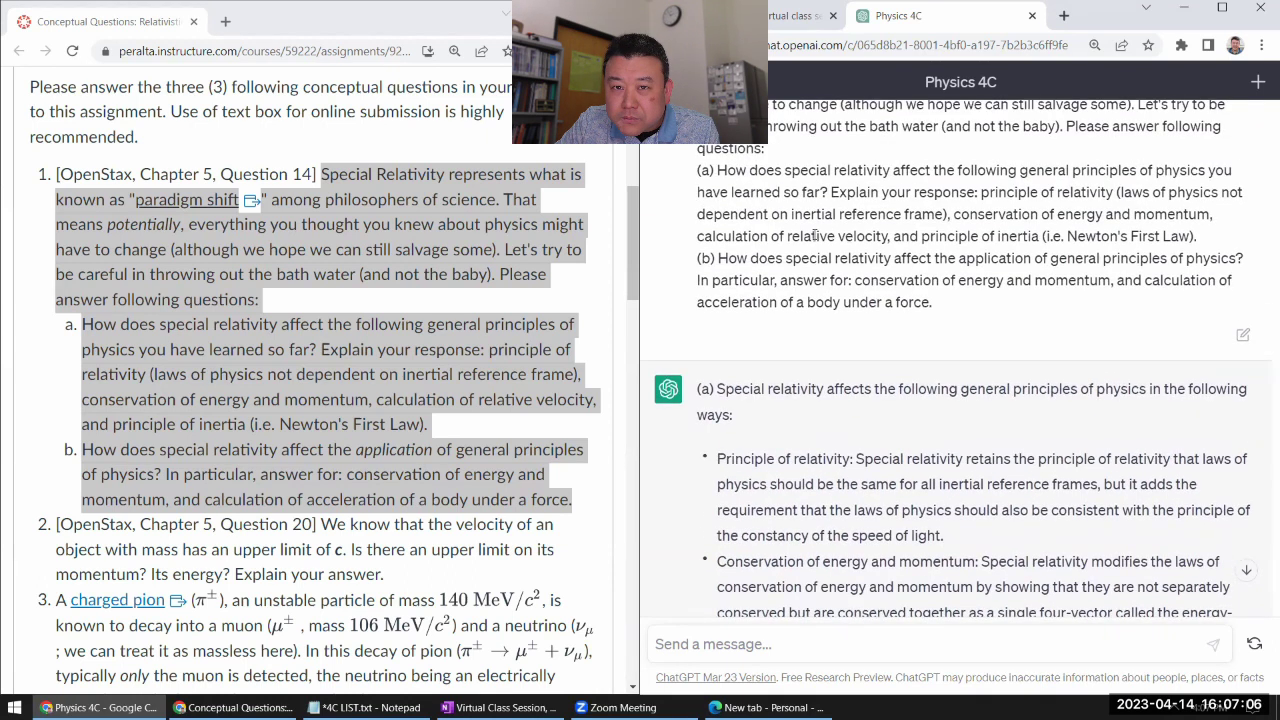
pyautogui.scroll(-4, 849, 236)
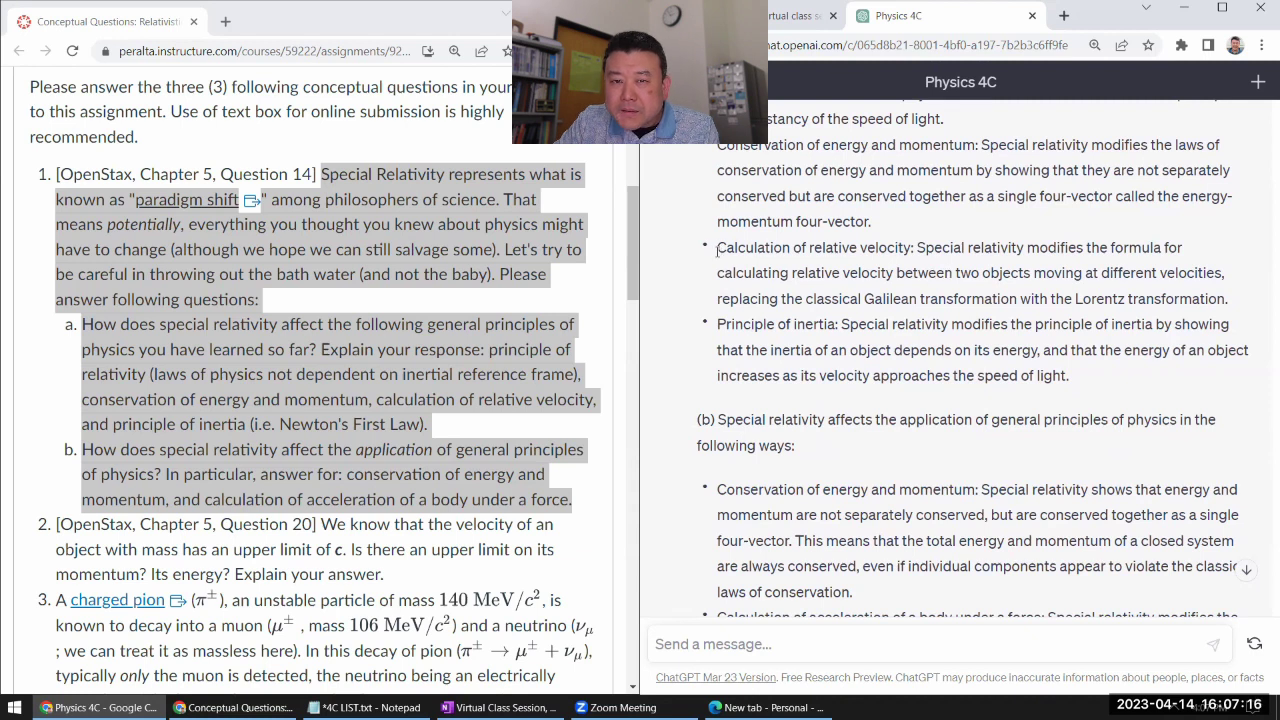
pyautogui.moveTo(717, 250); pyautogui.dragTo(1230, 300)
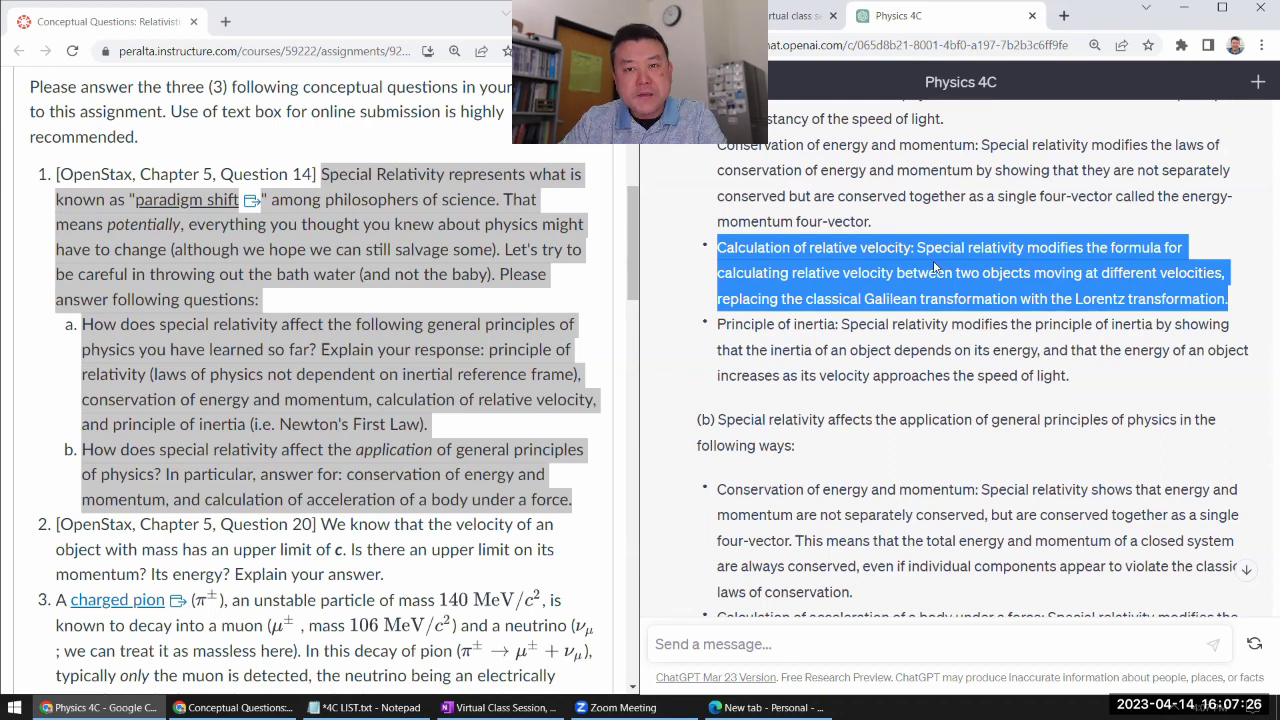
pyautogui.click(740, 268)
pyautogui.scroll(-2, 724, 240)
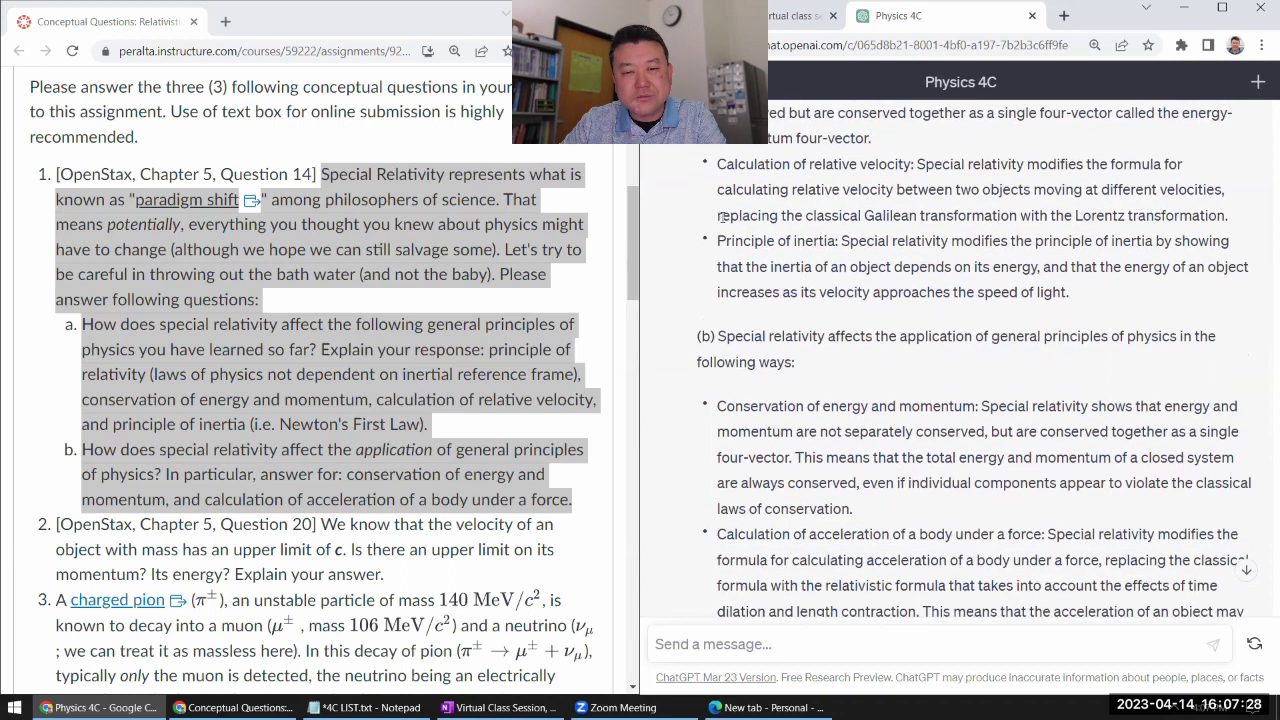
pyautogui.scroll(1, 724, 176)
pyautogui.moveTo(718, 164); pyautogui.dragTo(1236, 218)
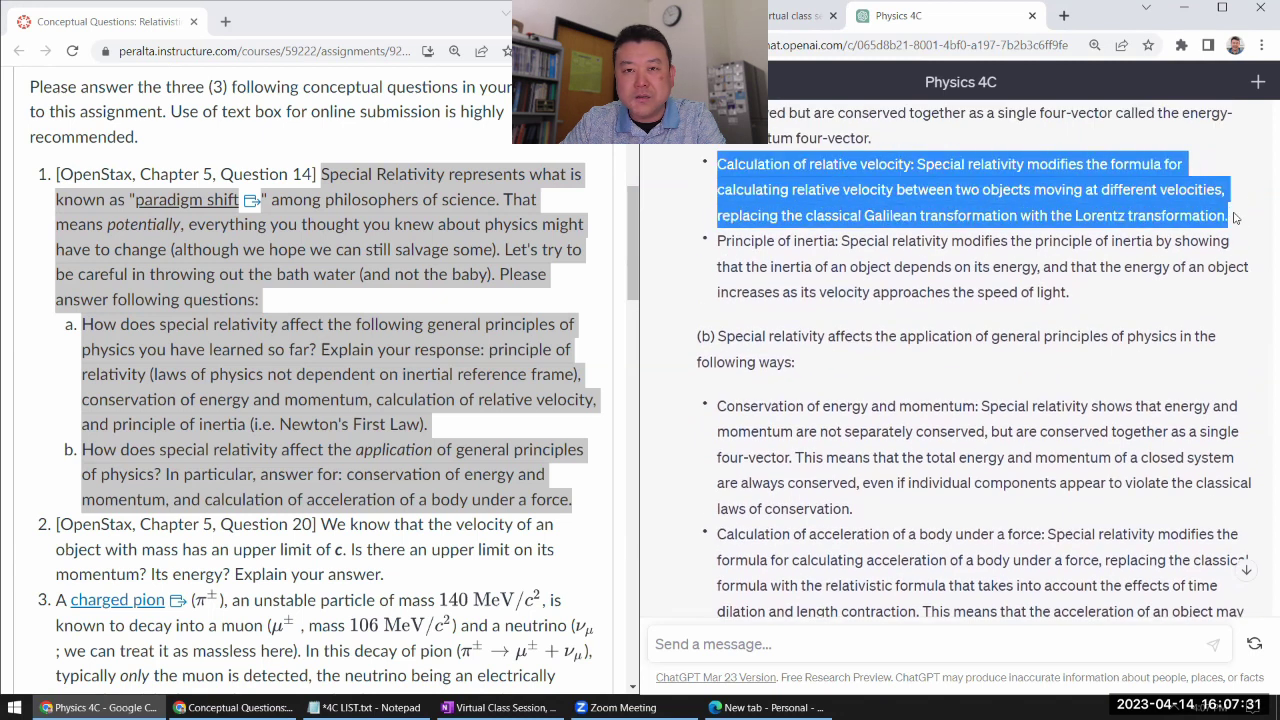
pyautogui.click(718, 240)
pyautogui.scroll(6, 955, 253)
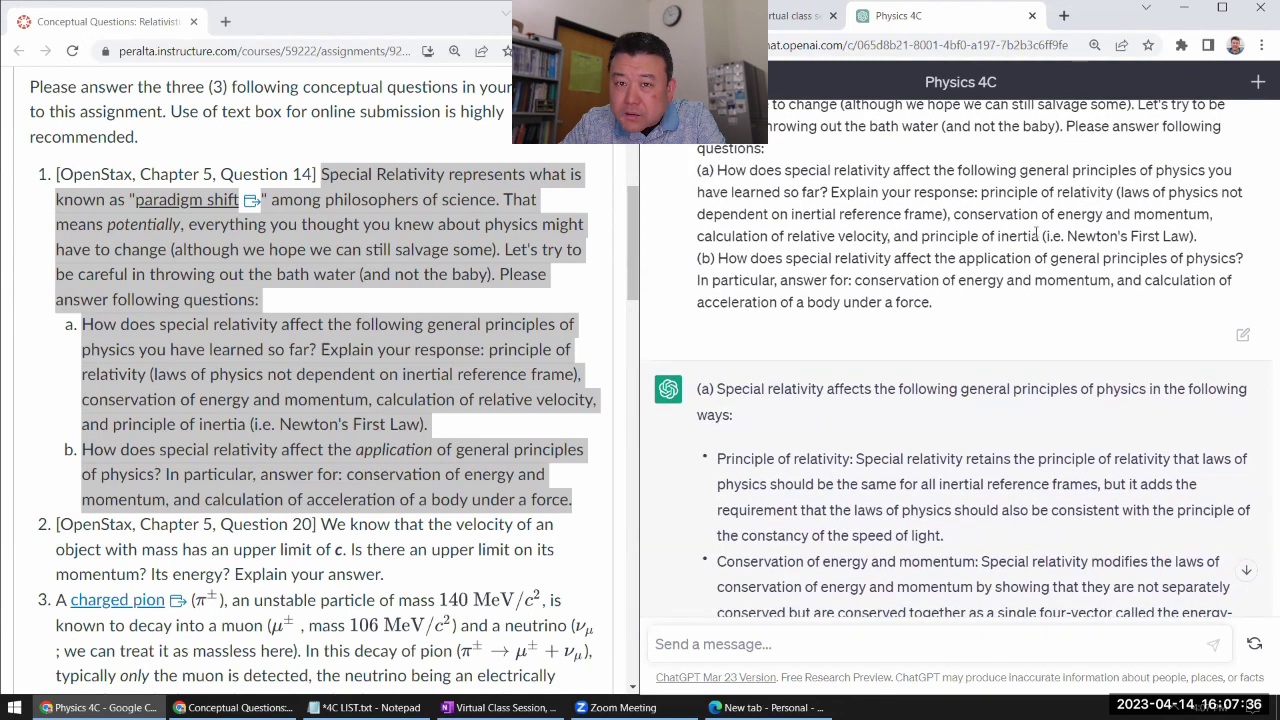
pyautogui.scroll(-4, 1036, 235)
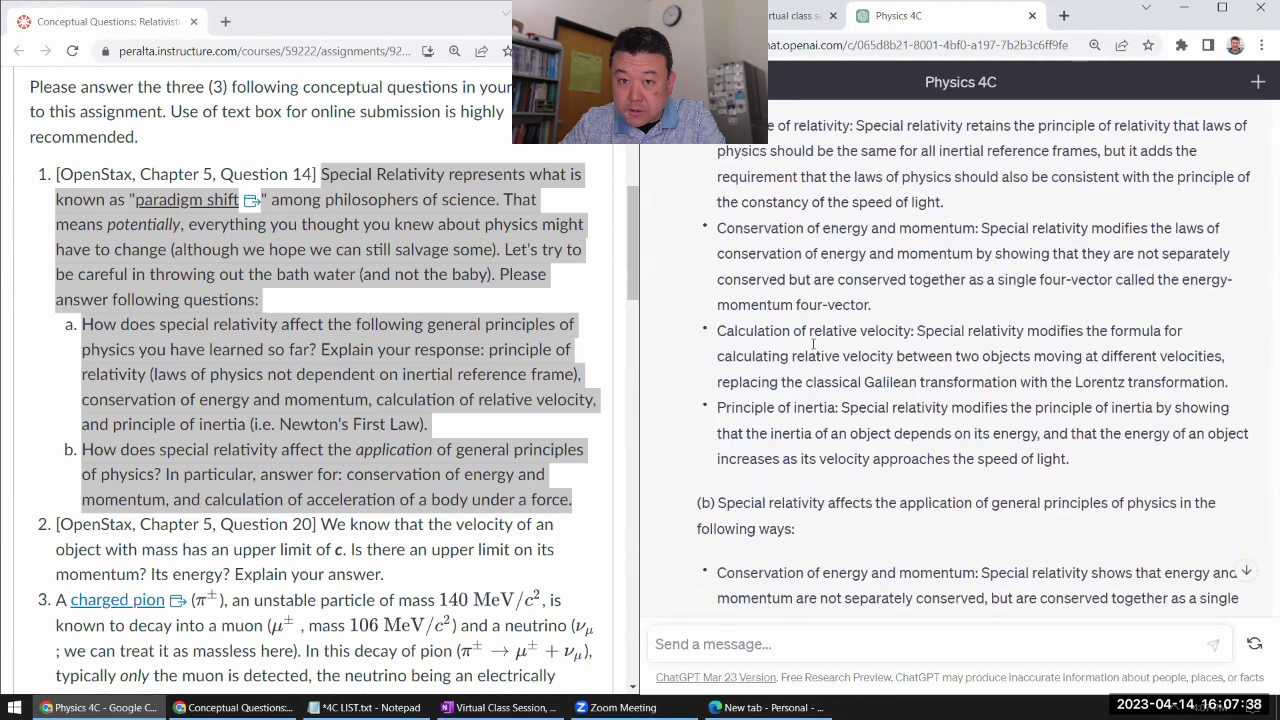
pyautogui.scroll(-1, 811, 325)
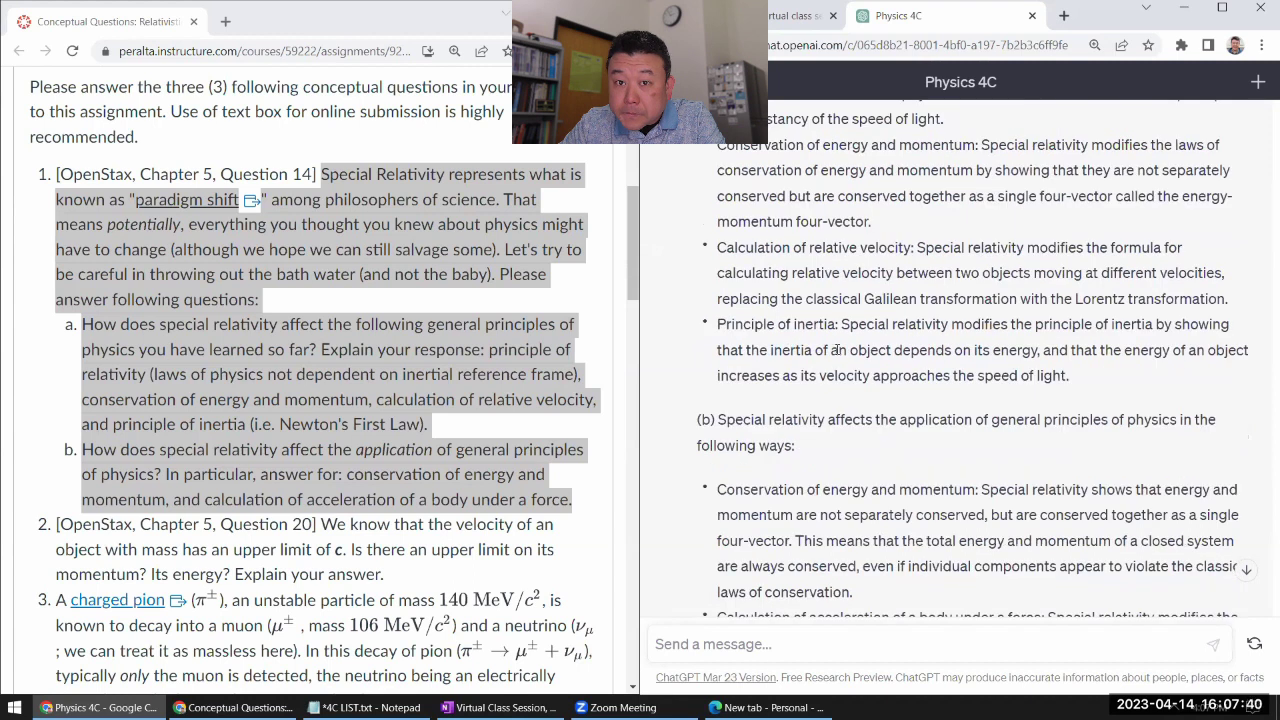
pyautogui.scroll(-1, 838, 349)
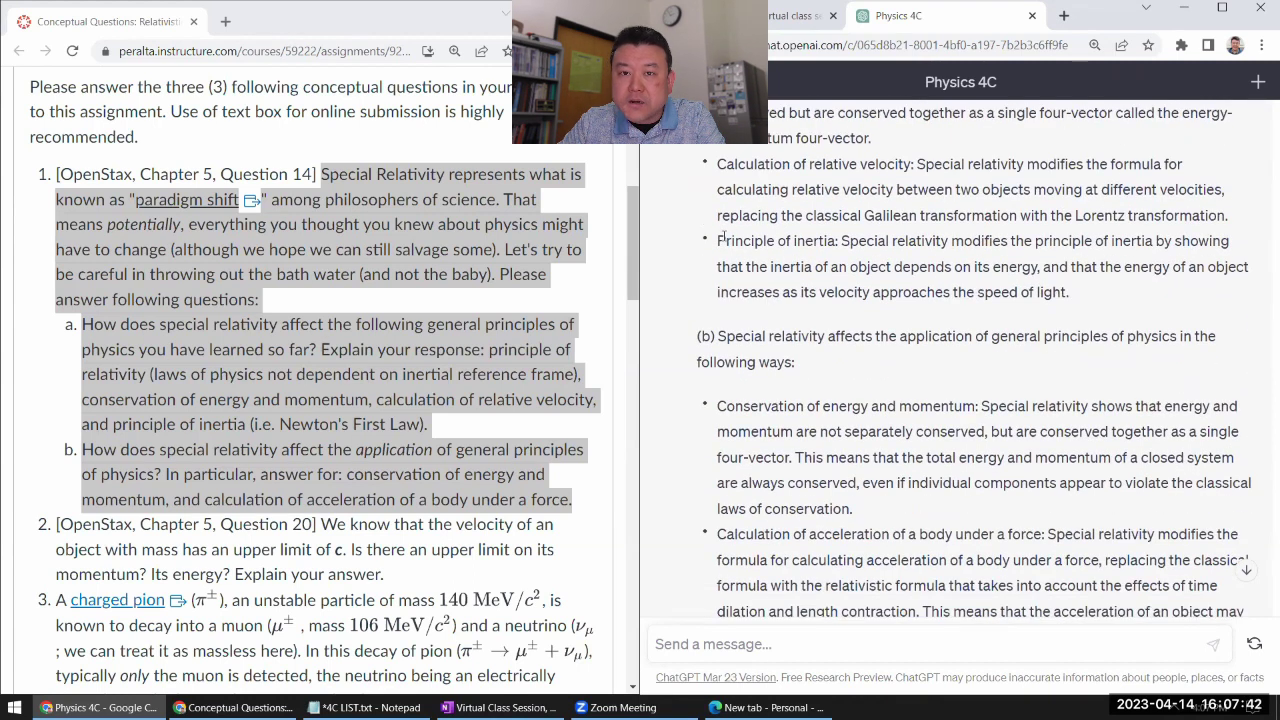
pyautogui.moveTo(716, 240); pyautogui.dragTo(1082, 294)
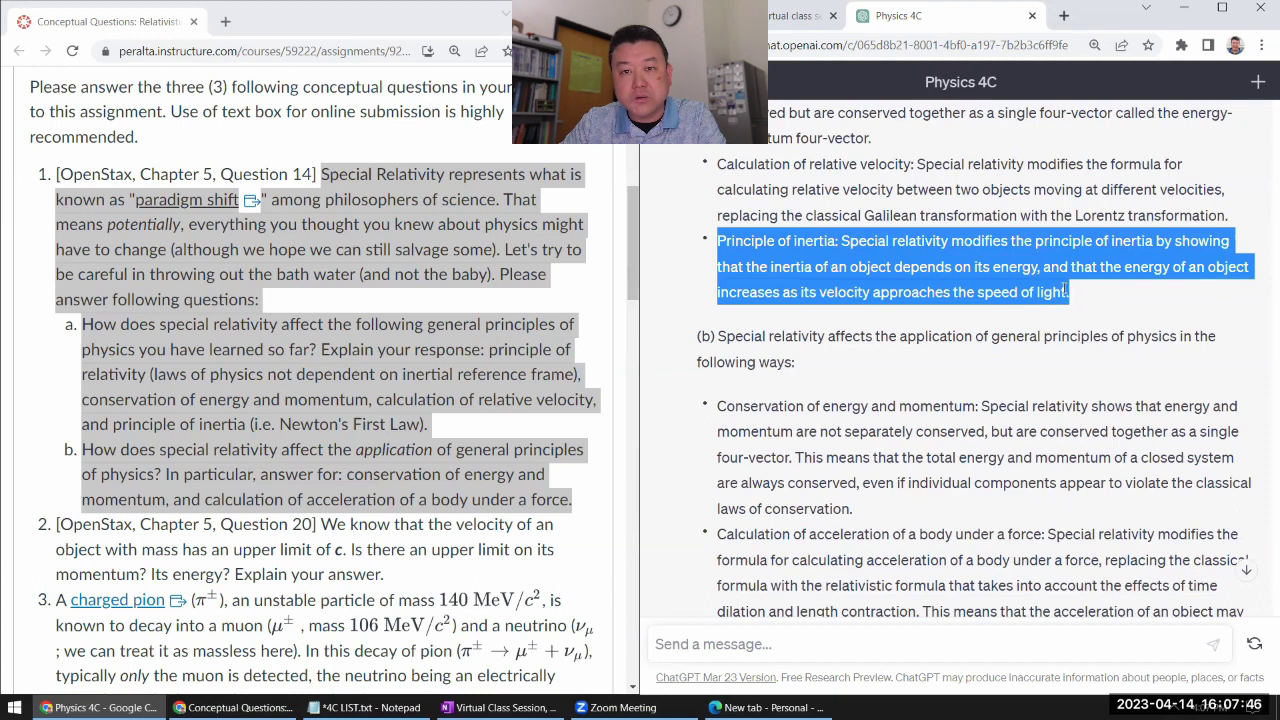
pyautogui.click(1006, 288)
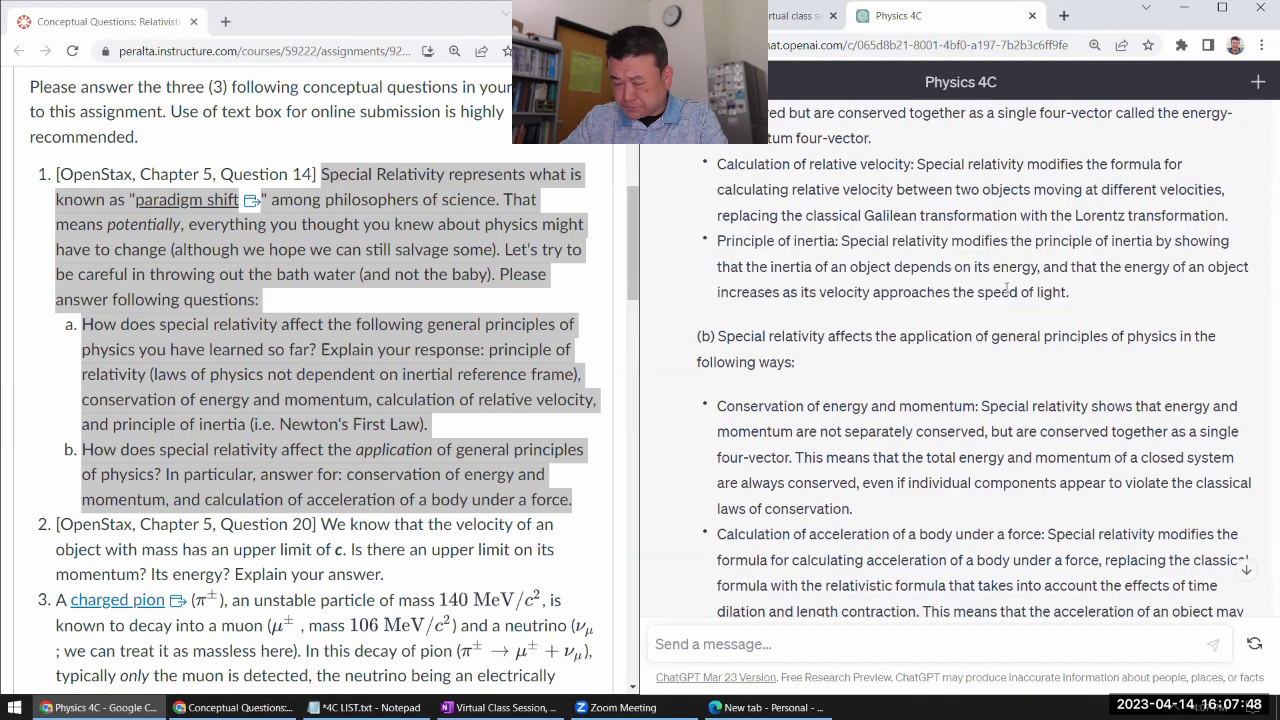
pyautogui.moveTo(1076, 300); pyautogui.dragTo(1048, 260)
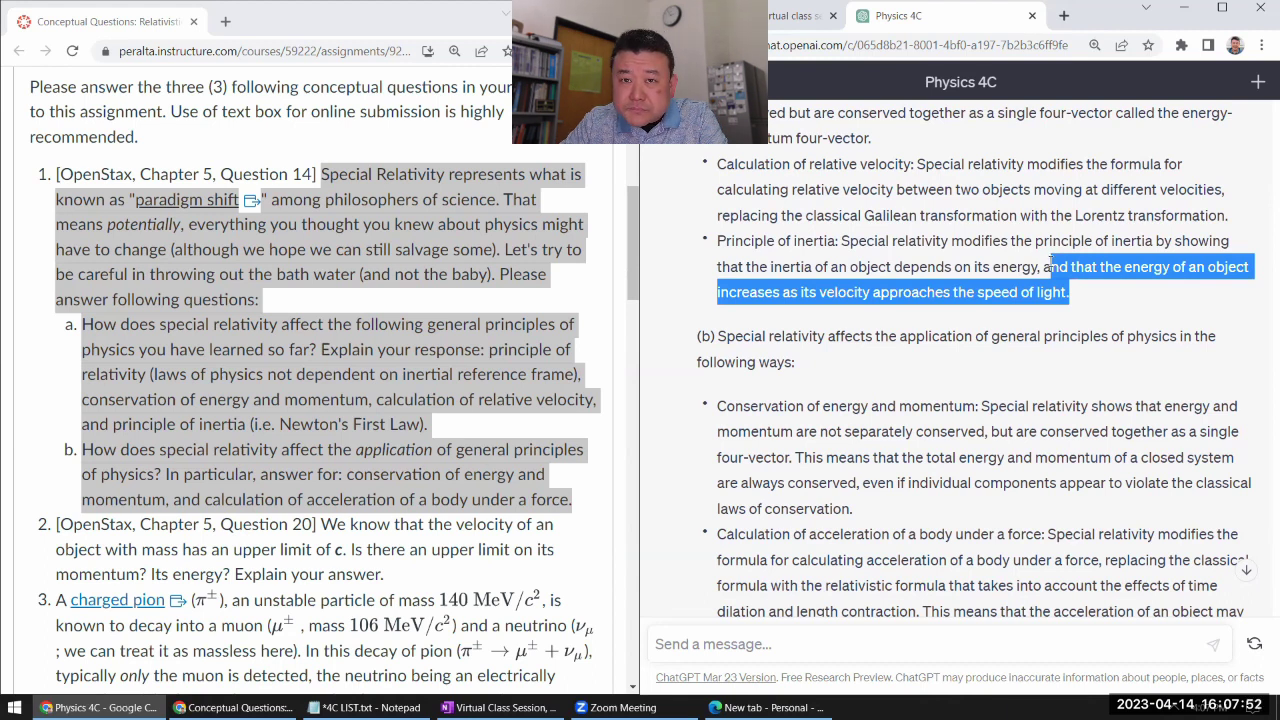
pyautogui.click(1068, 289)
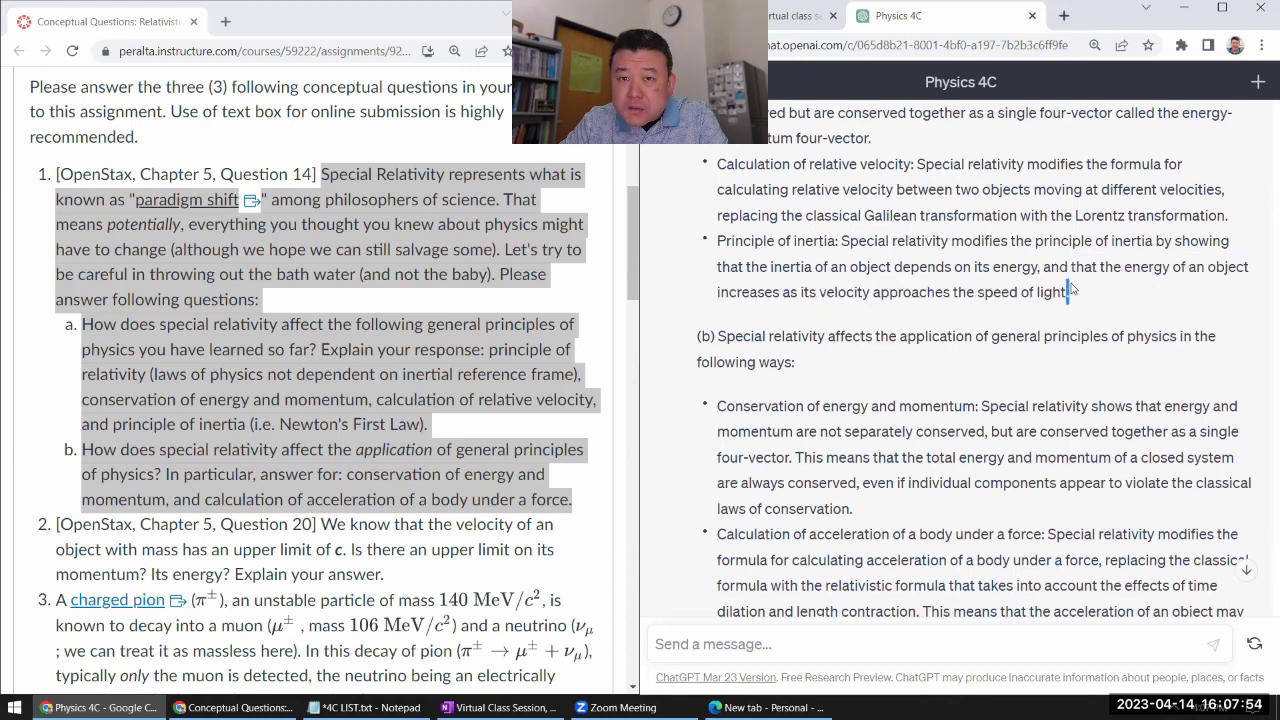
pyautogui.click(1080, 289)
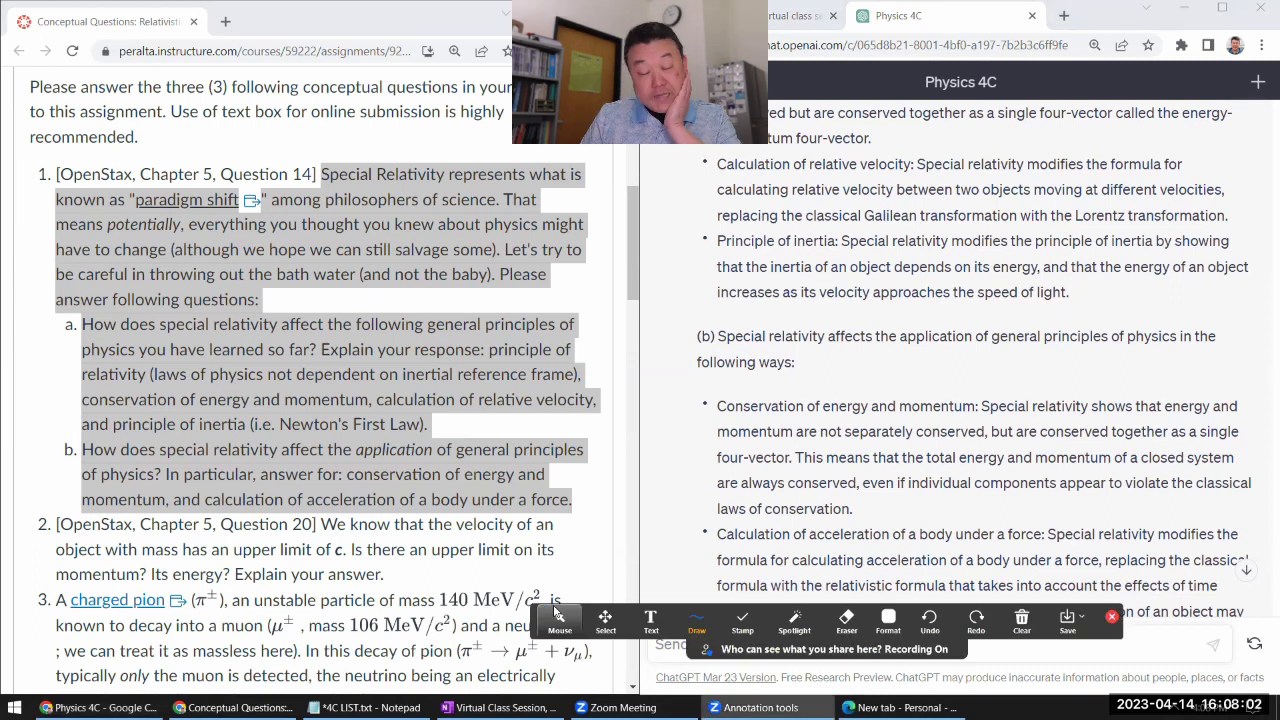
# Step: With a dark green freehand pen, write p = γmv under the part (b) heading
pyautogui.click(697, 620)
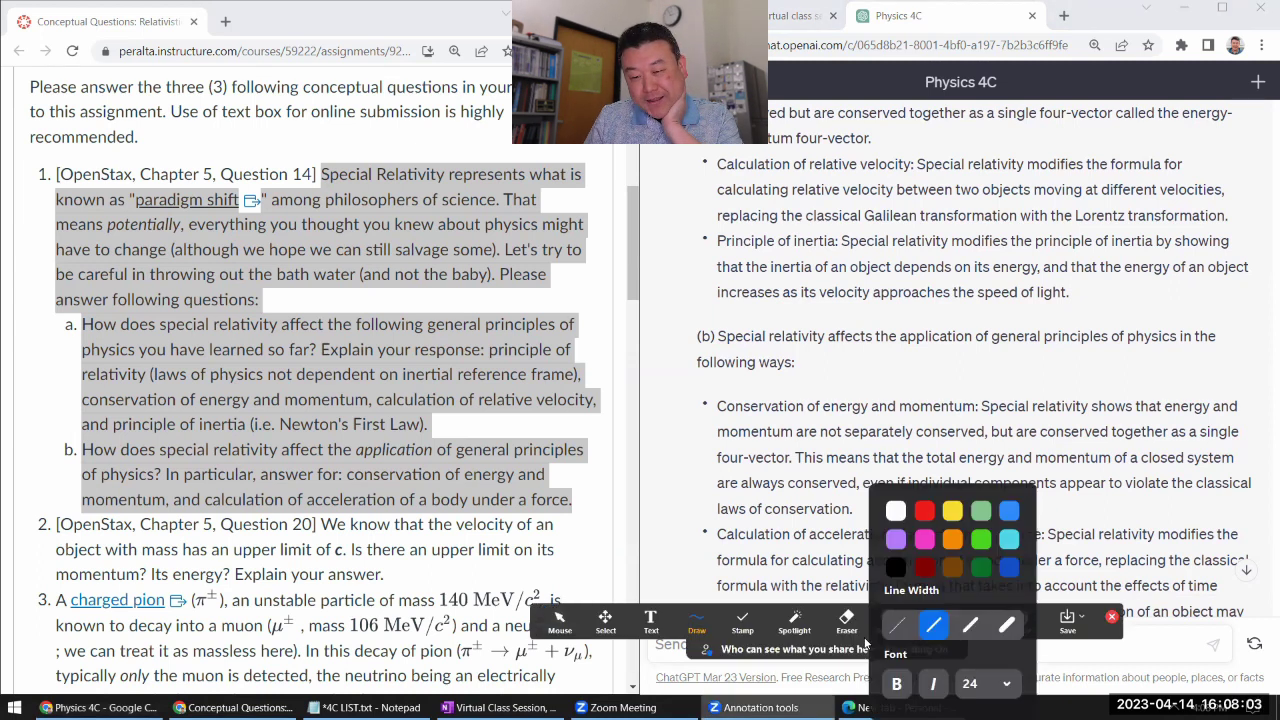
pyautogui.click(982, 567)
pyautogui.click(703, 618)
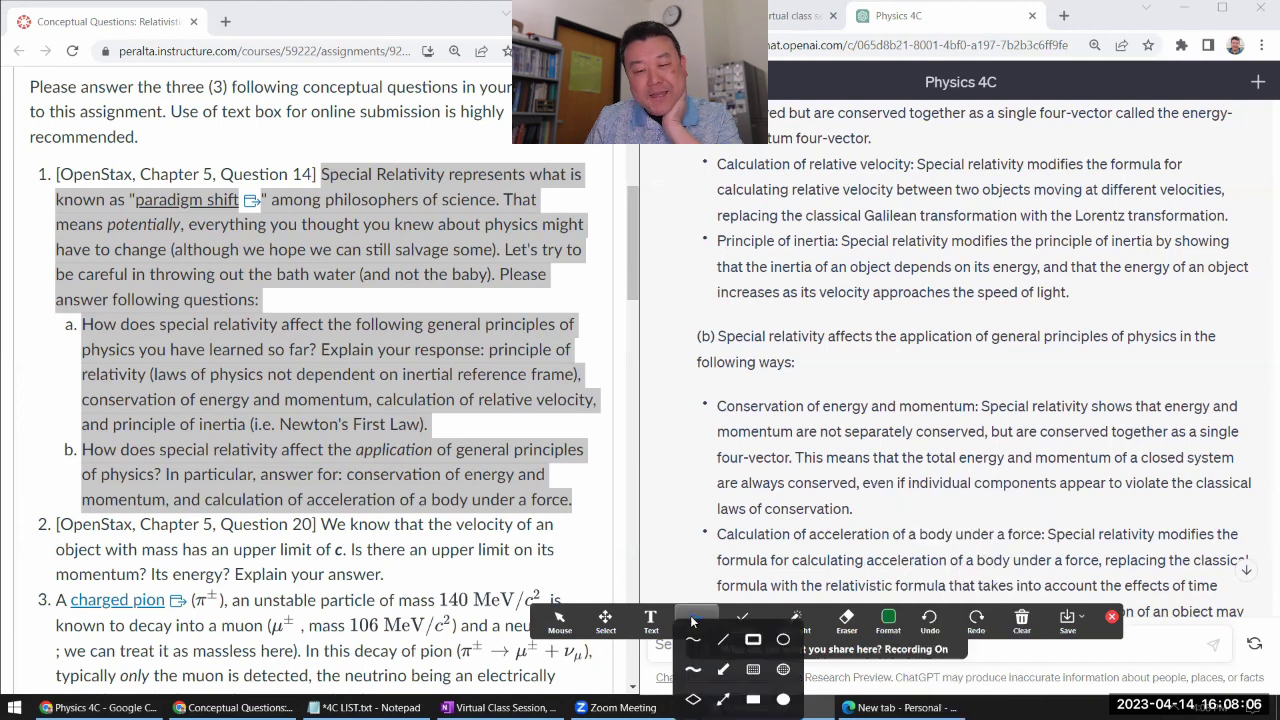
pyautogui.click(695, 632)
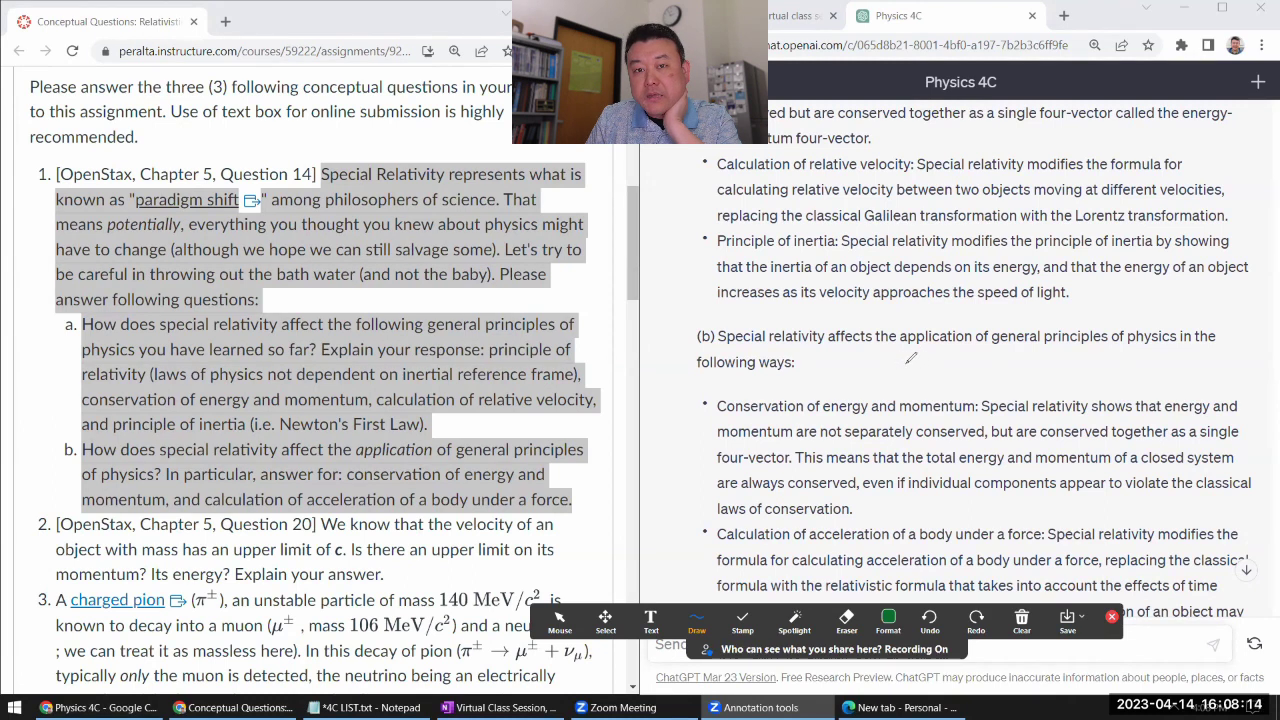
pyautogui.moveTo(906, 366)
pyautogui.mouseDown()
pyautogui.moveTo(924, 354)
pyautogui.moveTo(968, 380)
pyautogui.moveTo(978, 356)
pyautogui.moveTo(1004, 370)
pyautogui.moveTo(1027, 349)
pyautogui.mouseUp()
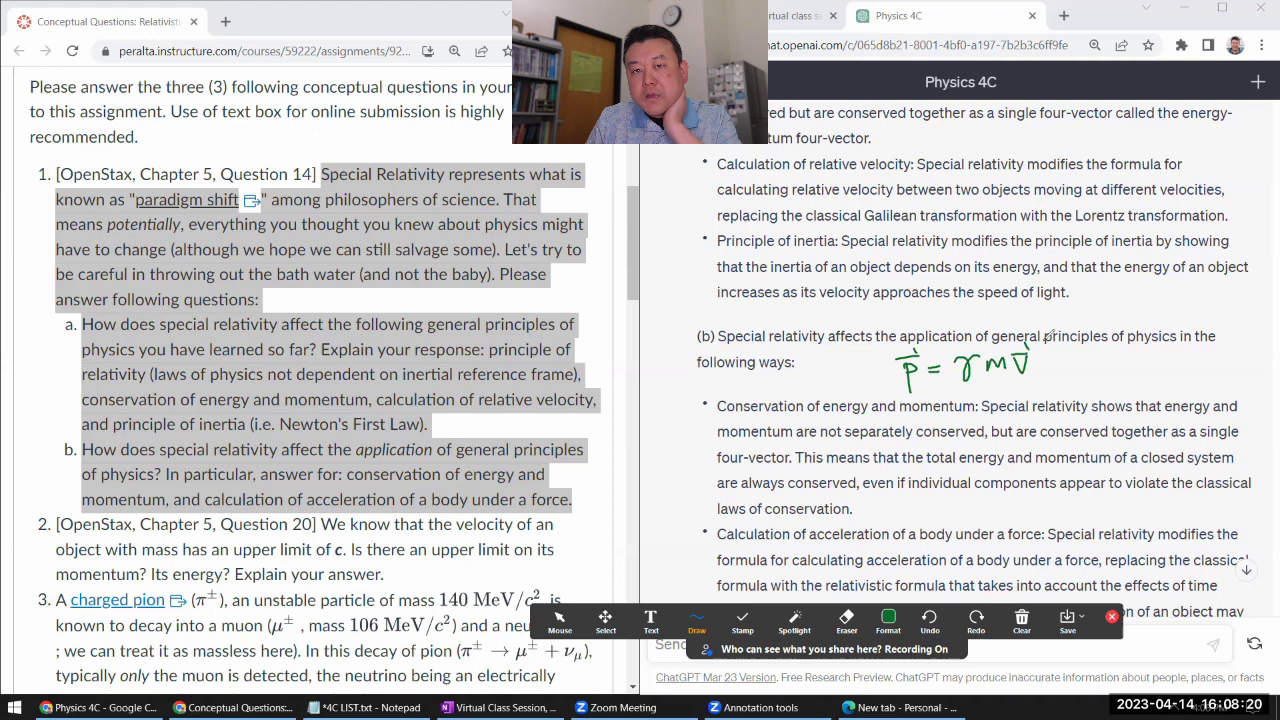
# Step: In red, box γm as 'relativistic mass' and mark 'mass' on the inertia bullet
pyautogui.click(898, 616)
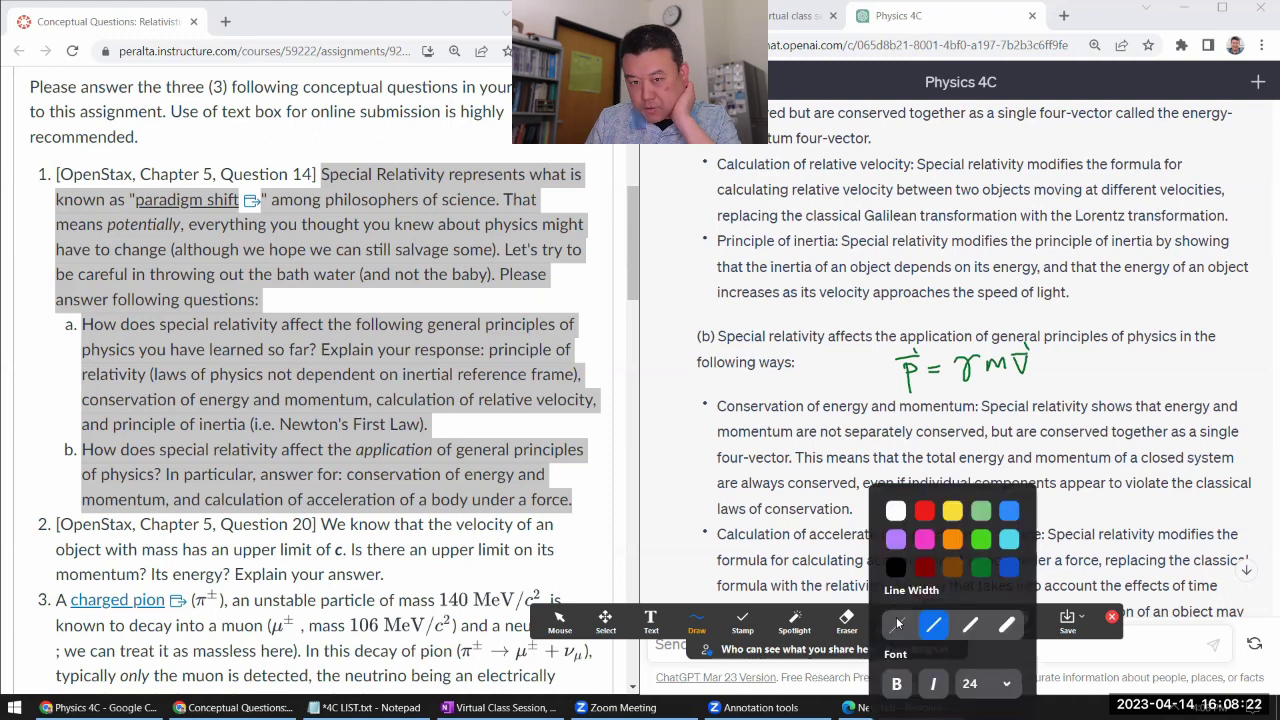
pyautogui.click(925, 508)
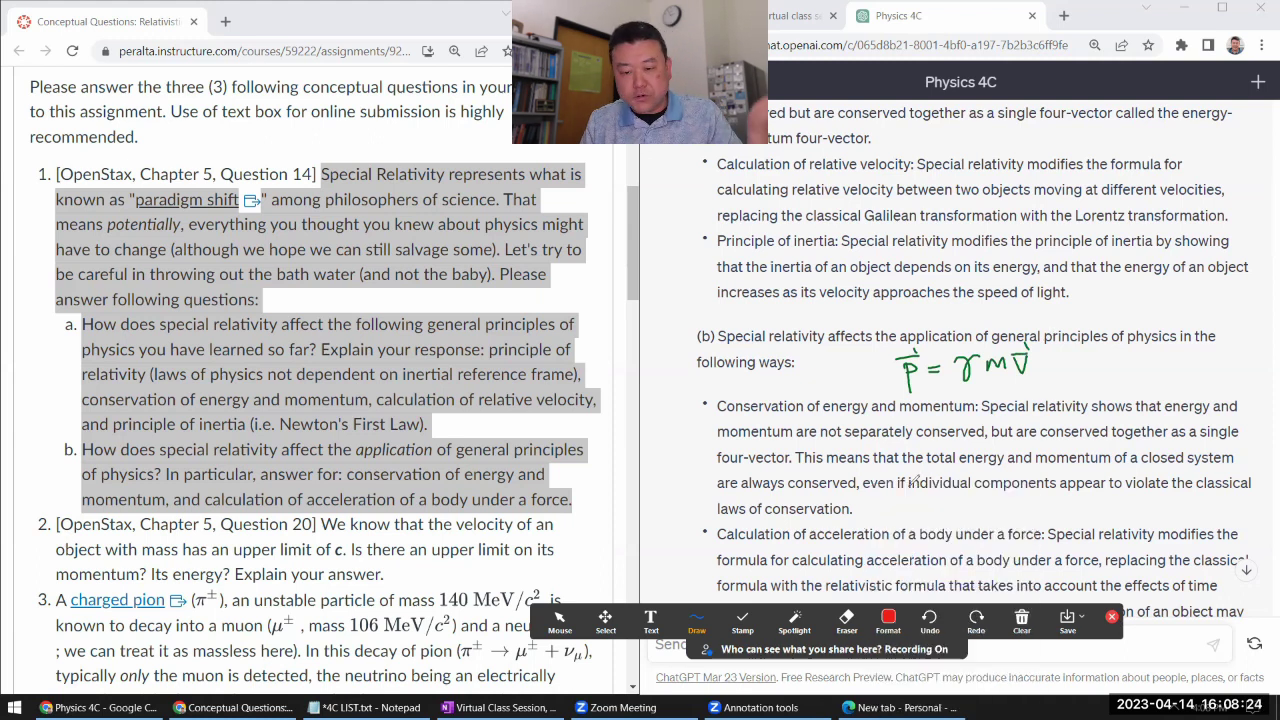
pyautogui.moveTo(953, 326)
pyautogui.mouseDown()
pyautogui.moveTo(952, 402)
pyautogui.moveTo(1010, 398)
pyautogui.moveTo(985, 326)
pyautogui.moveTo(952, 328)
pyautogui.moveTo(1006, 303)
pyautogui.moveTo(1168, 306)
pyautogui.moveTo(1220, 287)
pyautogui.moveTo(1213, 298)
pyautogui.mouseUp()
pyautogui.moveTo(1221, 288); pyautogui.dragTo(1219, 297)
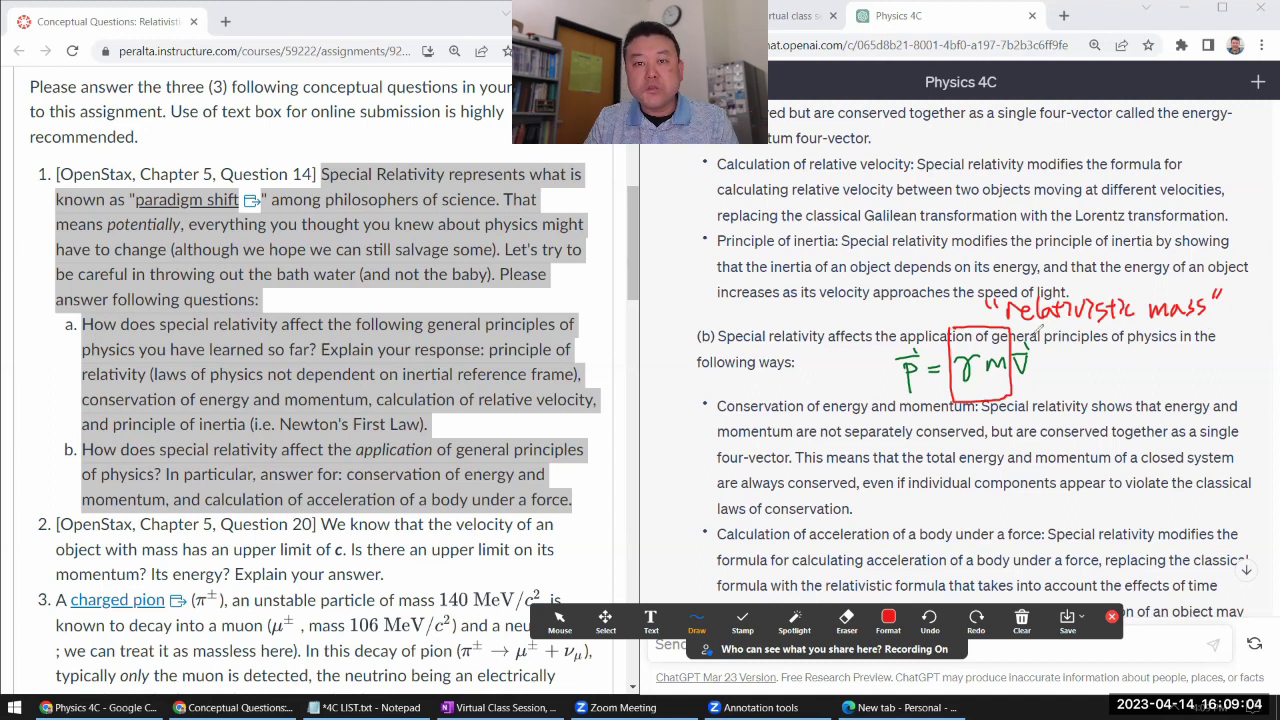
pyautogui.moveTo(1015, 322); pyautogui.dragTo(1200, 310)
pyautogui.moveTo(716, 216)
pyautogui.mouseDown()
pyautogui.moveTo(685, 252)
pyautogui.moveTo(694, 298)
pyautogui.moveTo(714, 305)
pyautogui.mouseUp()
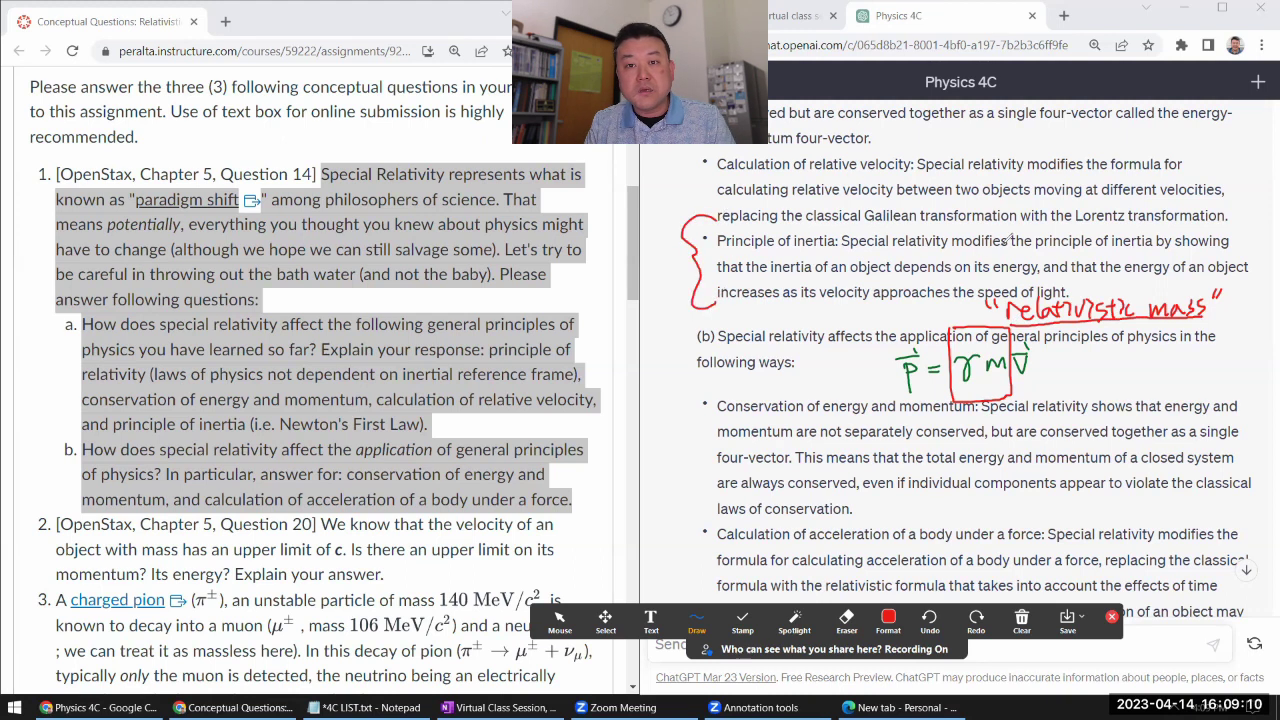
pyautogui.moveTo(750, 275); pyautogui.dragTo(888, 270)
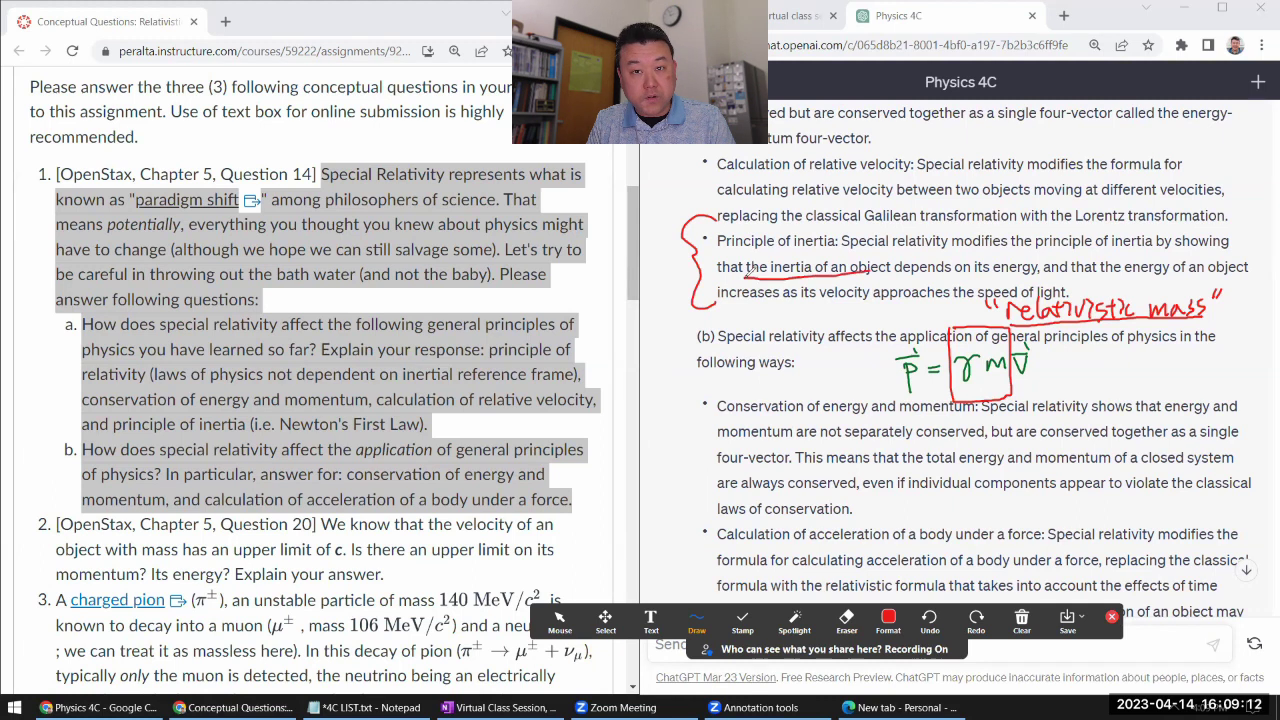
pyautogui.moveTo(820, 240)
pyautogui.mouseDown()
pyautogui.moveTo(842, 246)
pyautogui.moveTo(838, 258)
pyautogui.moveTo(892, 241)
pyautogui.moveTo(900, 252)
pyautogui.mouseUp()
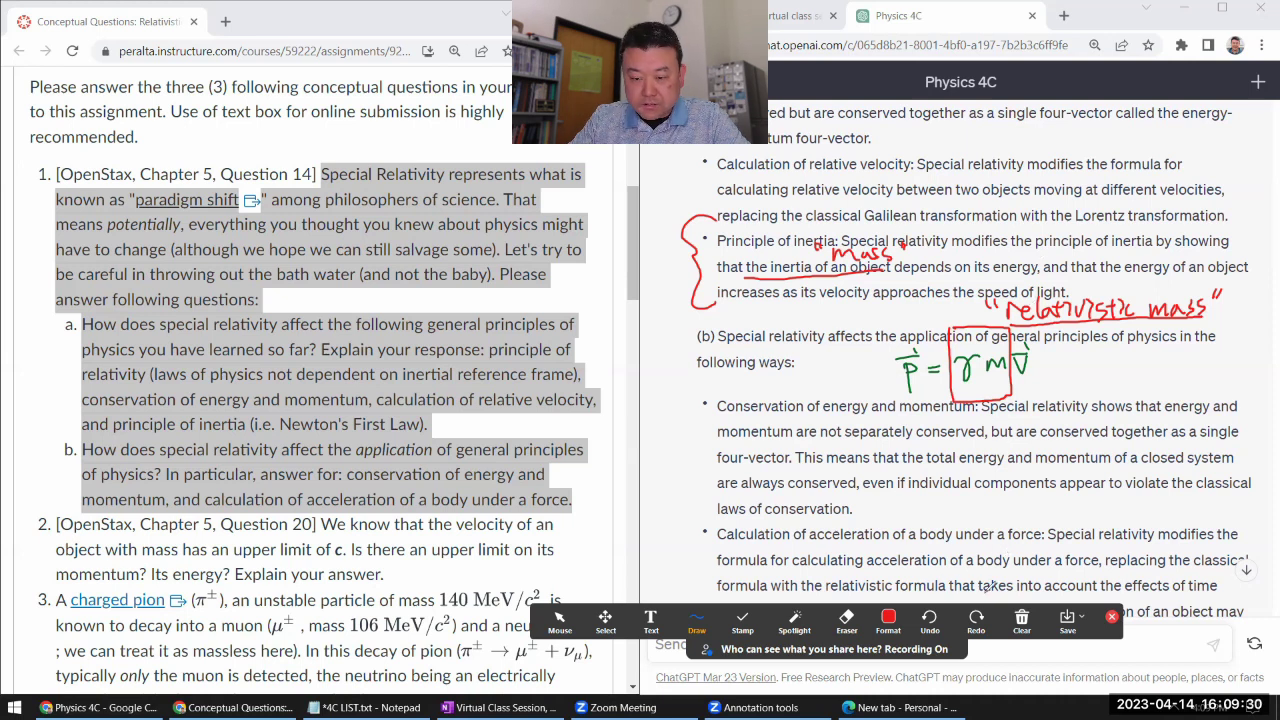
# Step: Clear all annotation drawings and close the annotation toolbar
pyautogui.click(1021, 620)
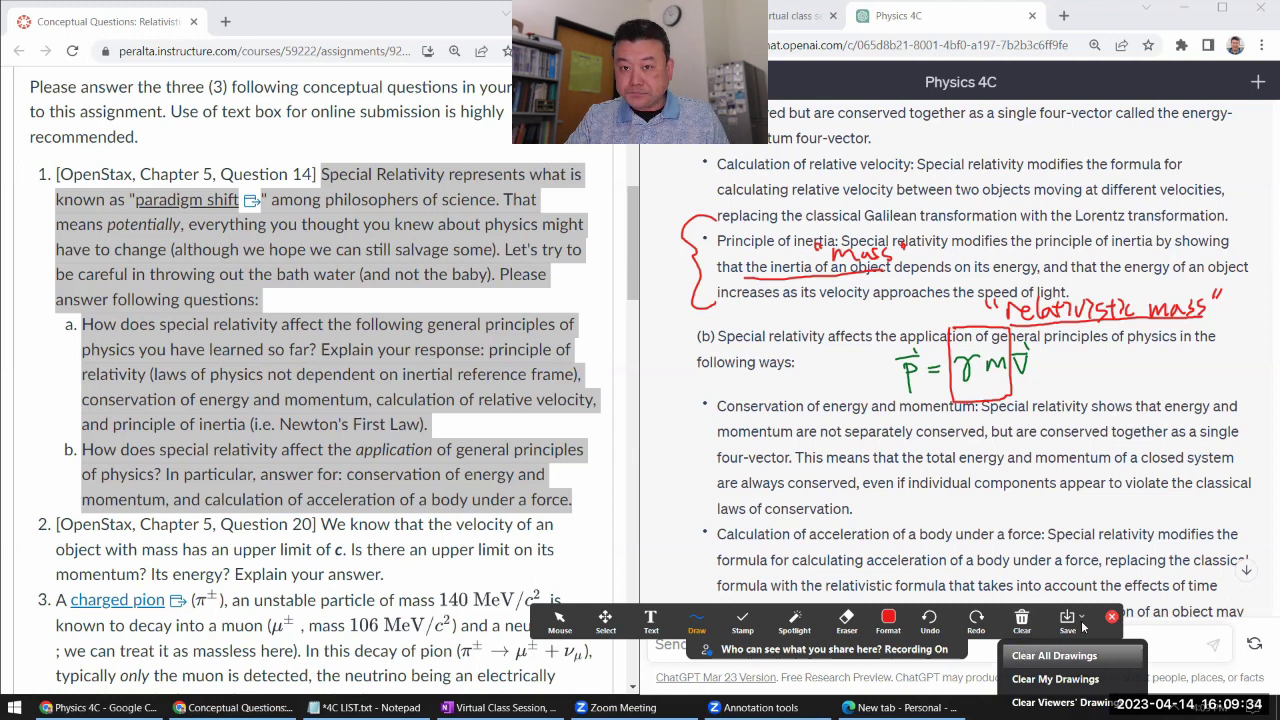
pyautogui.click(1022, 655)
pyautogui.click(1111, 616)
pyautogui.scroll(-1, 880, 318)
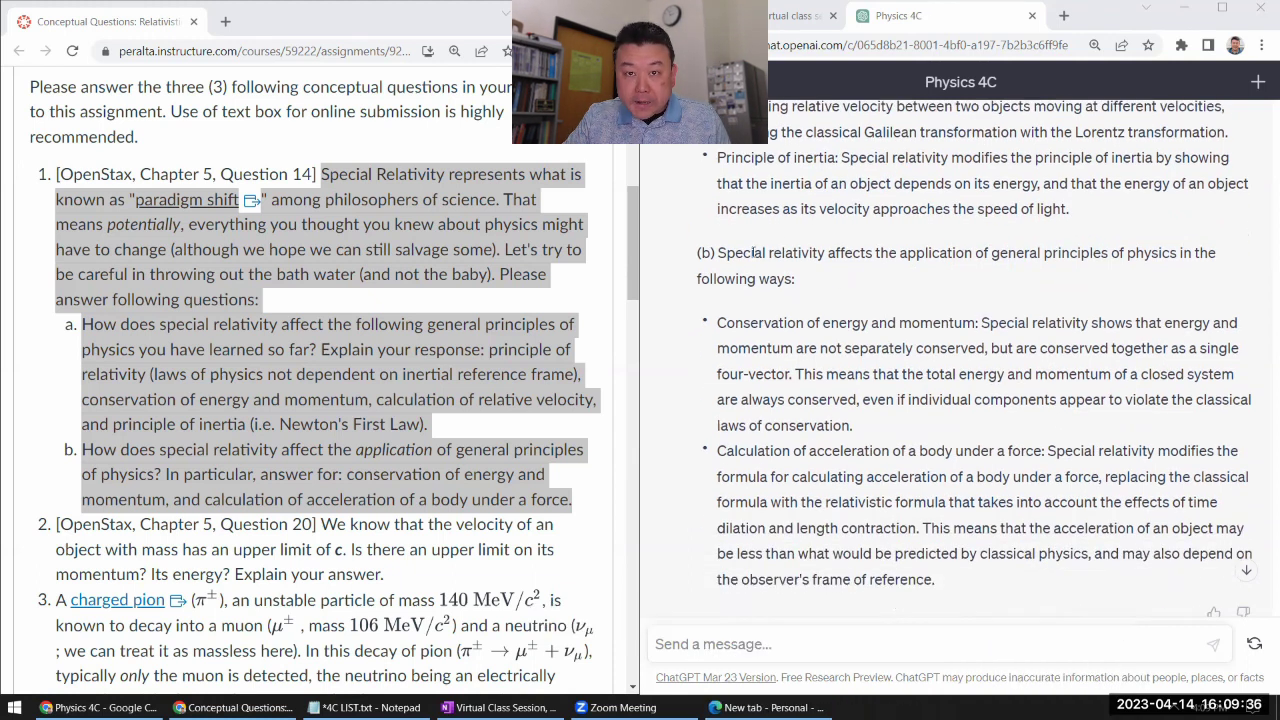
pyautogui.scroll(-1, 816, 278)
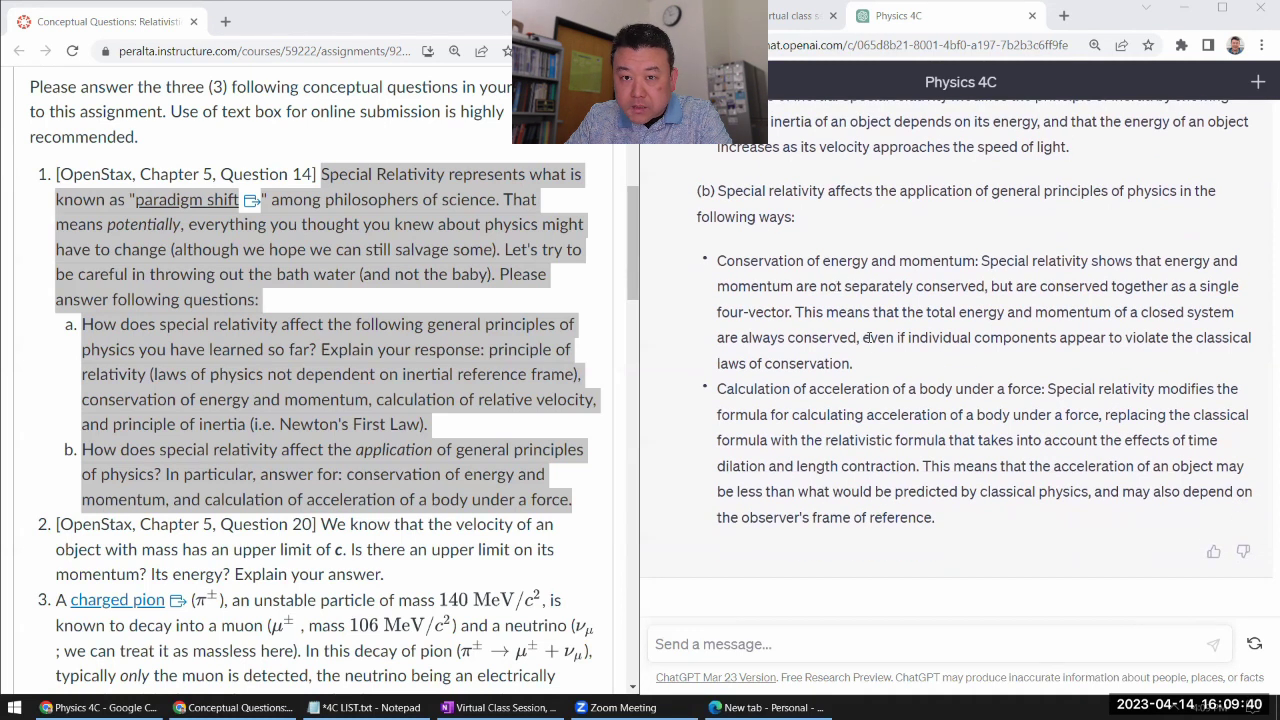
pyautogui.moveTo(858, 363); pyautogui.dragTo(716, 262)
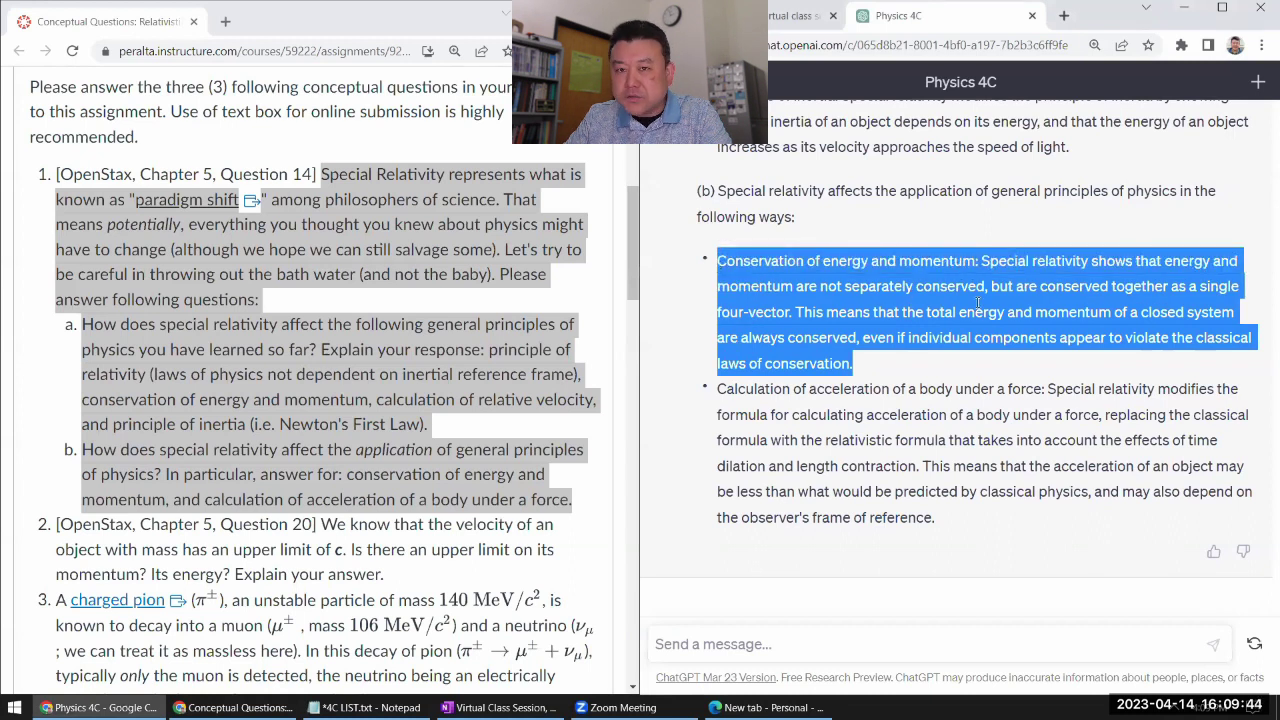
pyautogui.scroll(5, 978, 303)
pyautogui.scroll(5, 978, 303)
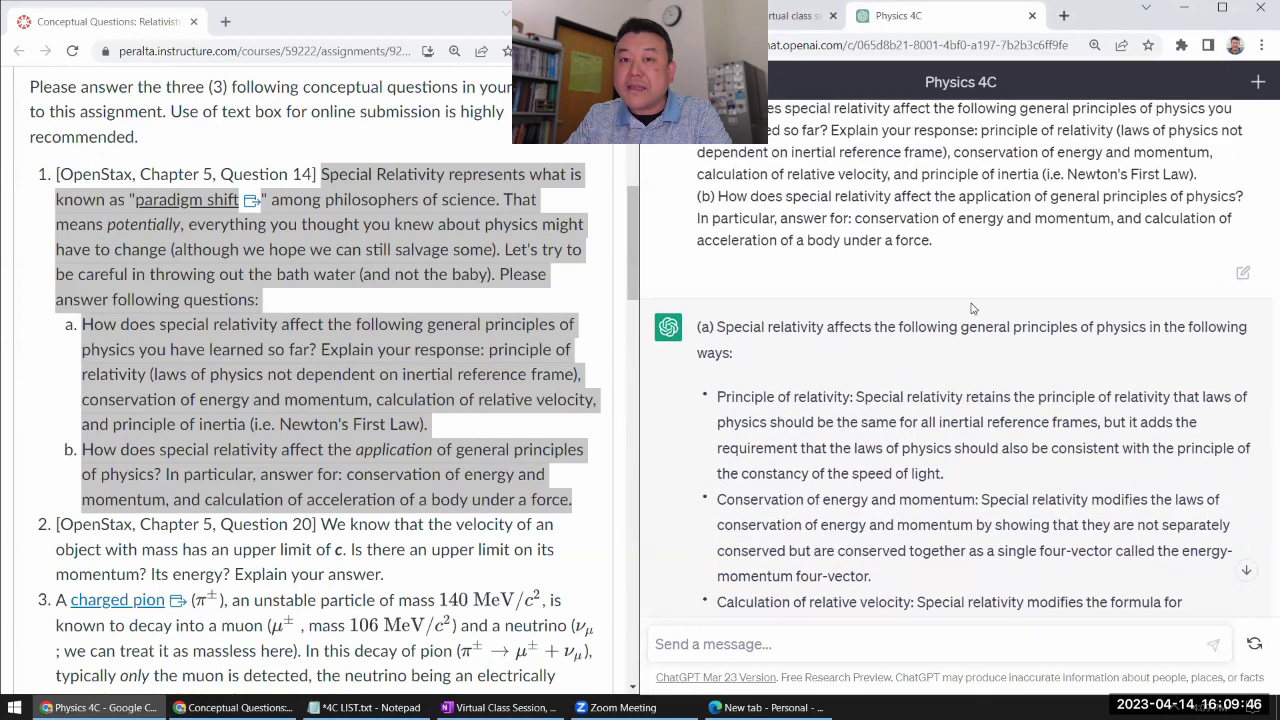
pyautogui.moveTo(705, 280); pyautogui.dragTo(938, 281)
pyautogui.click(873, 302)
pyautogui.moveTo(852, 306); pyautogui.dragTo(1116, 302)
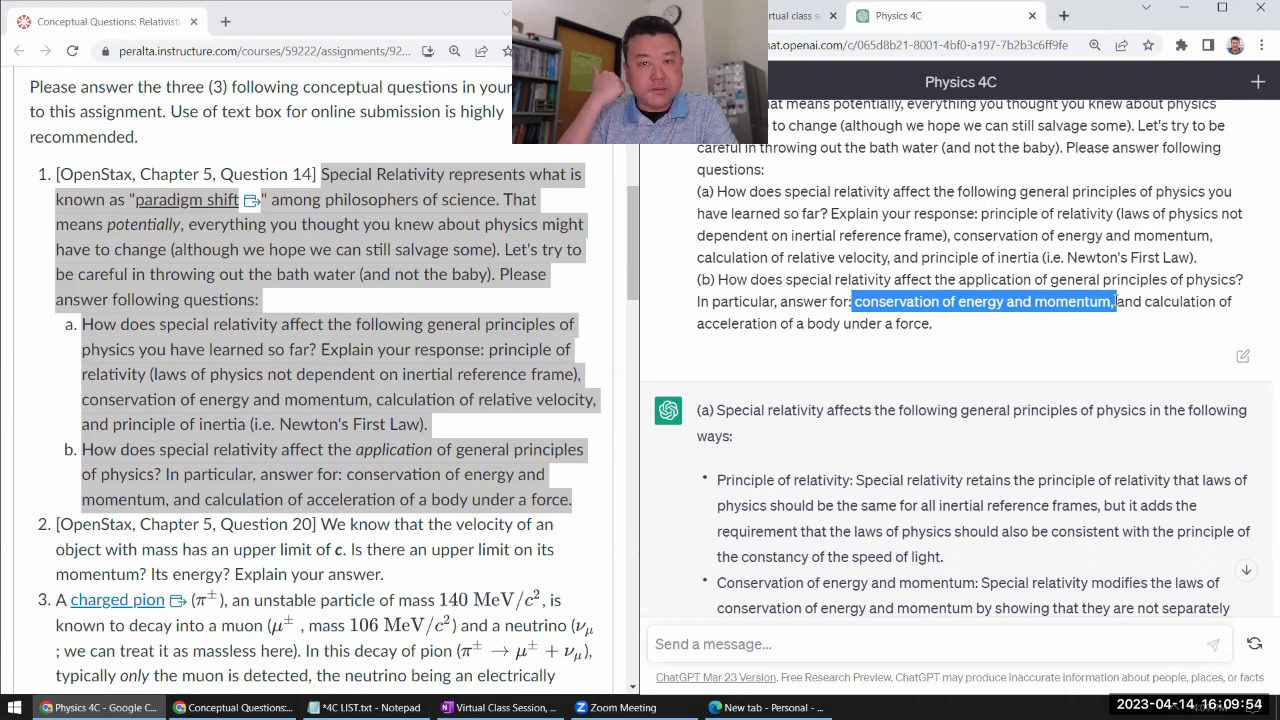
pyautogui.moveTo(1116, 302); pyautogui.dragTo(1110, 302)
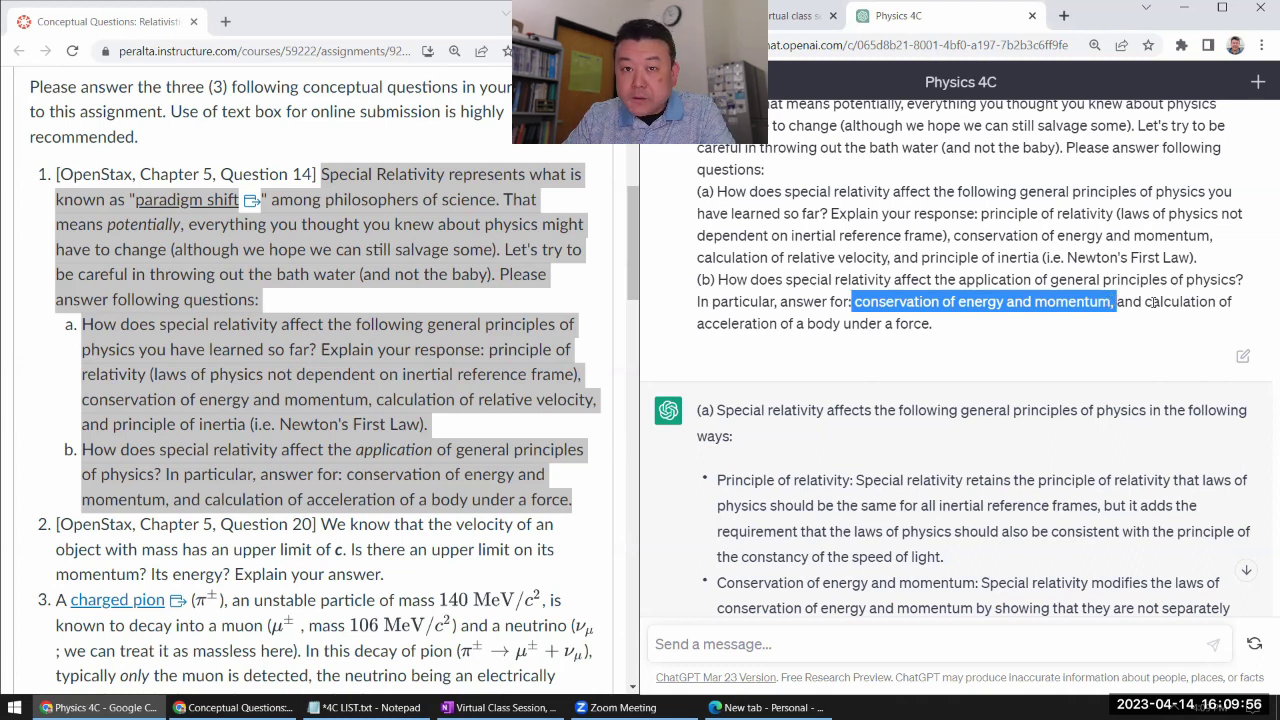
pyautogui.scroll(-5, 1153, 302)
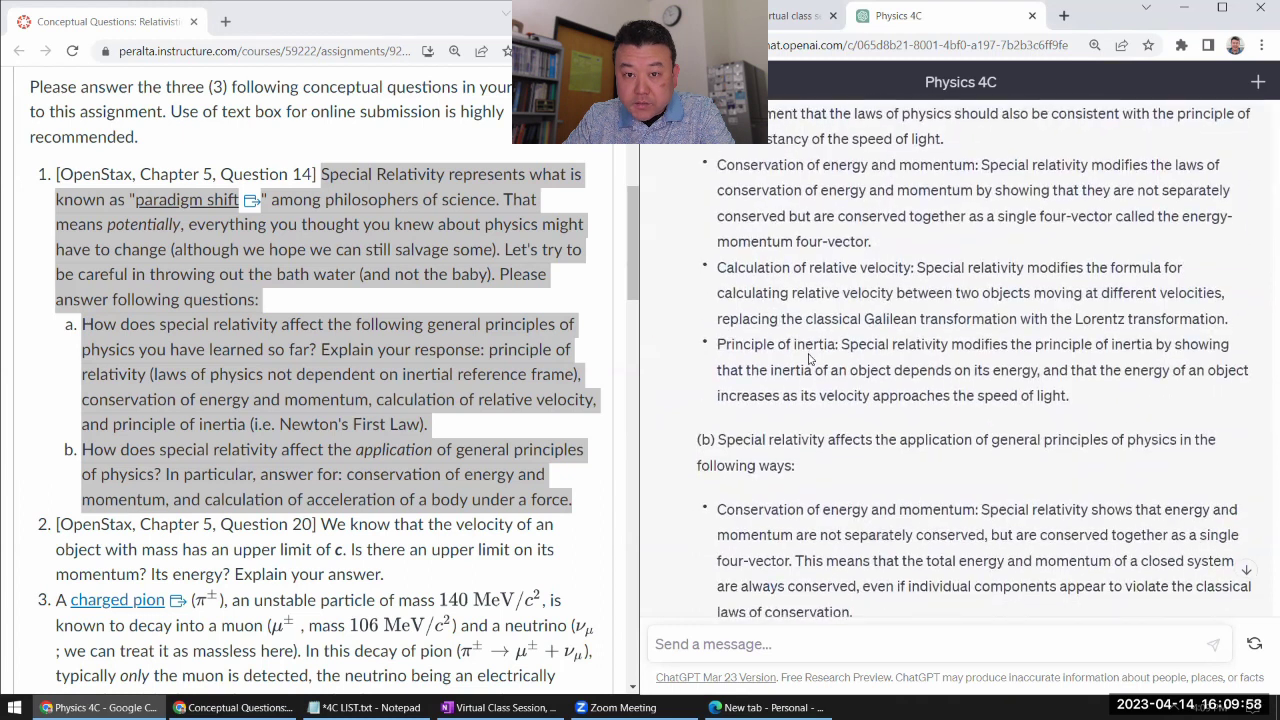
pyautogui.scroll(-3, 810, 358)
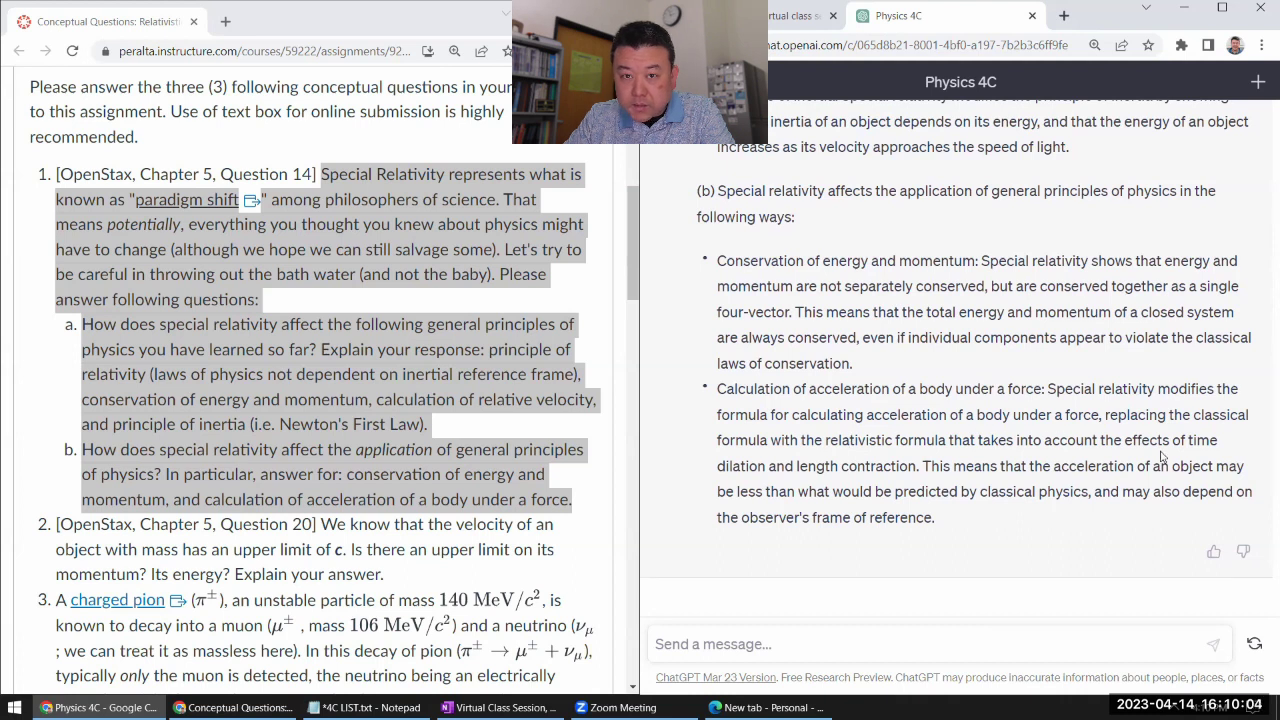
pyautogui.moveTo(940, 516); pyautogui.dragTo(717, 392)
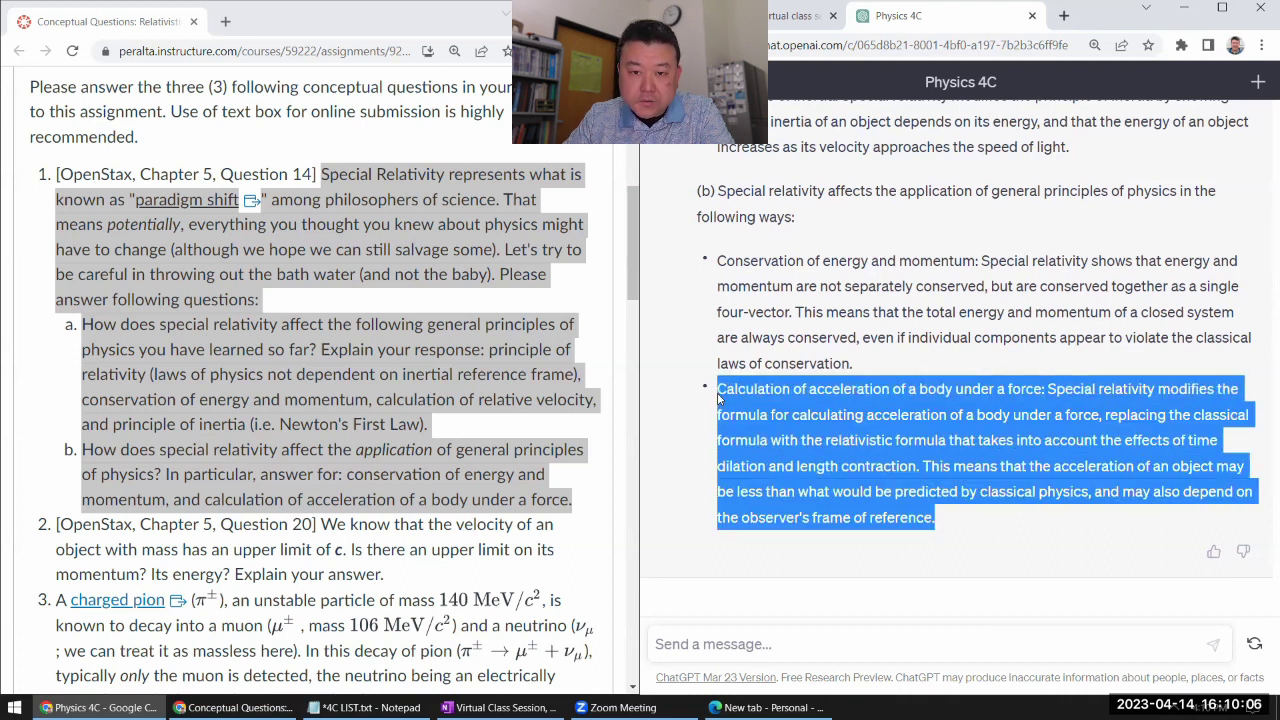
pyautogui.click(771, 412)
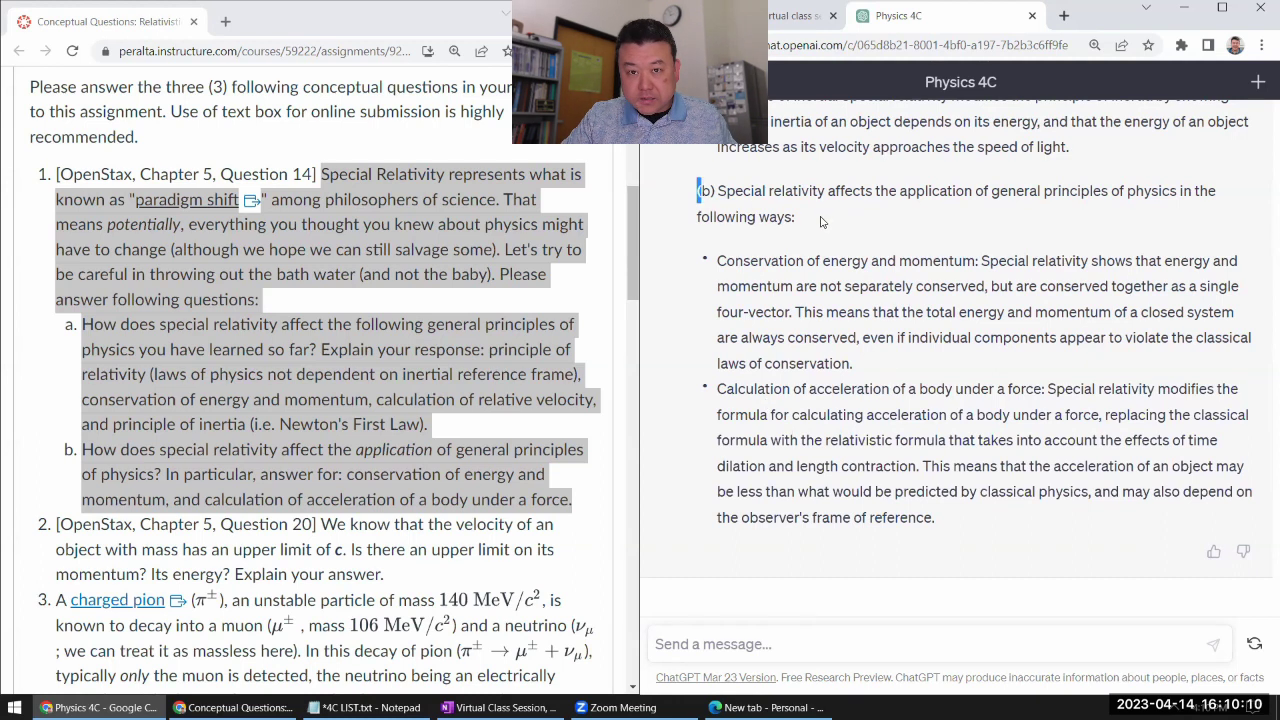
# Step: Paste question 2's text from the Canvas page into ChatGPT and send it
pyautogui.moveTo(697, 193); pyautogui.dragTo(825, 222)
pyautogui.click(844, 355)
pyautogui.scroll(-2, 253, 467)
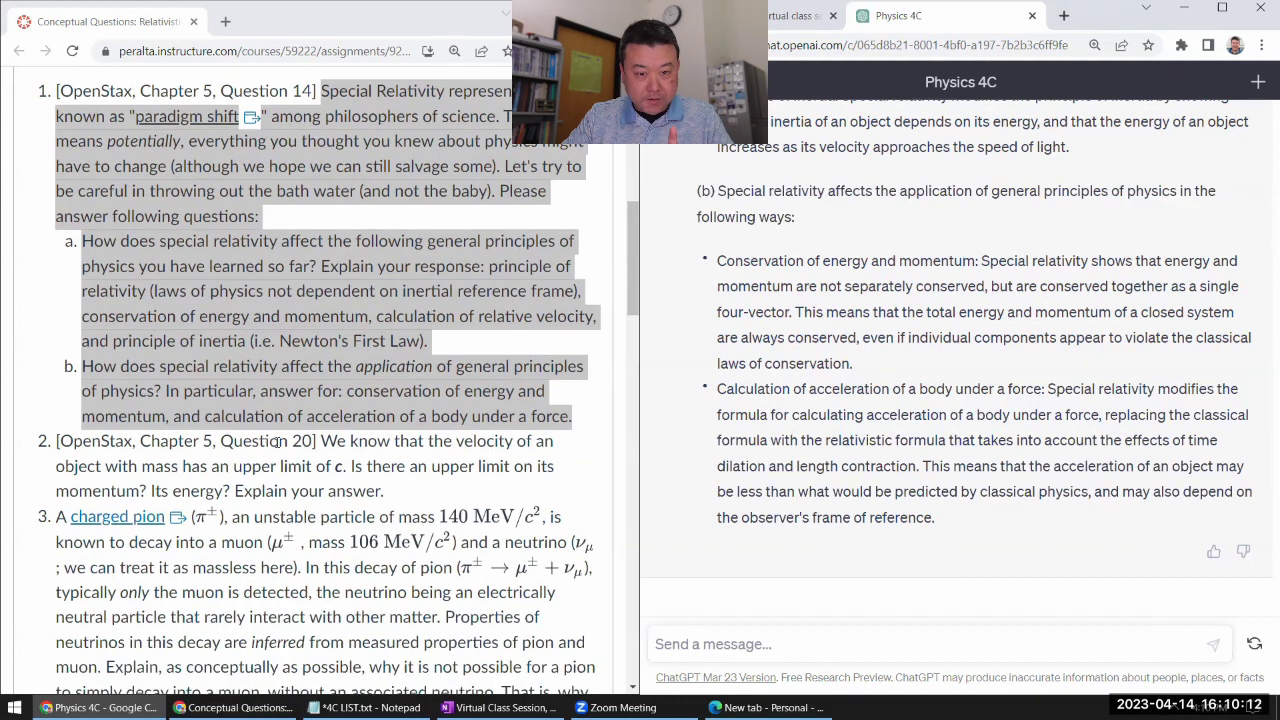
pyautogui.click(327, 396)
pyautogui.scroll(-1, 330, 360)
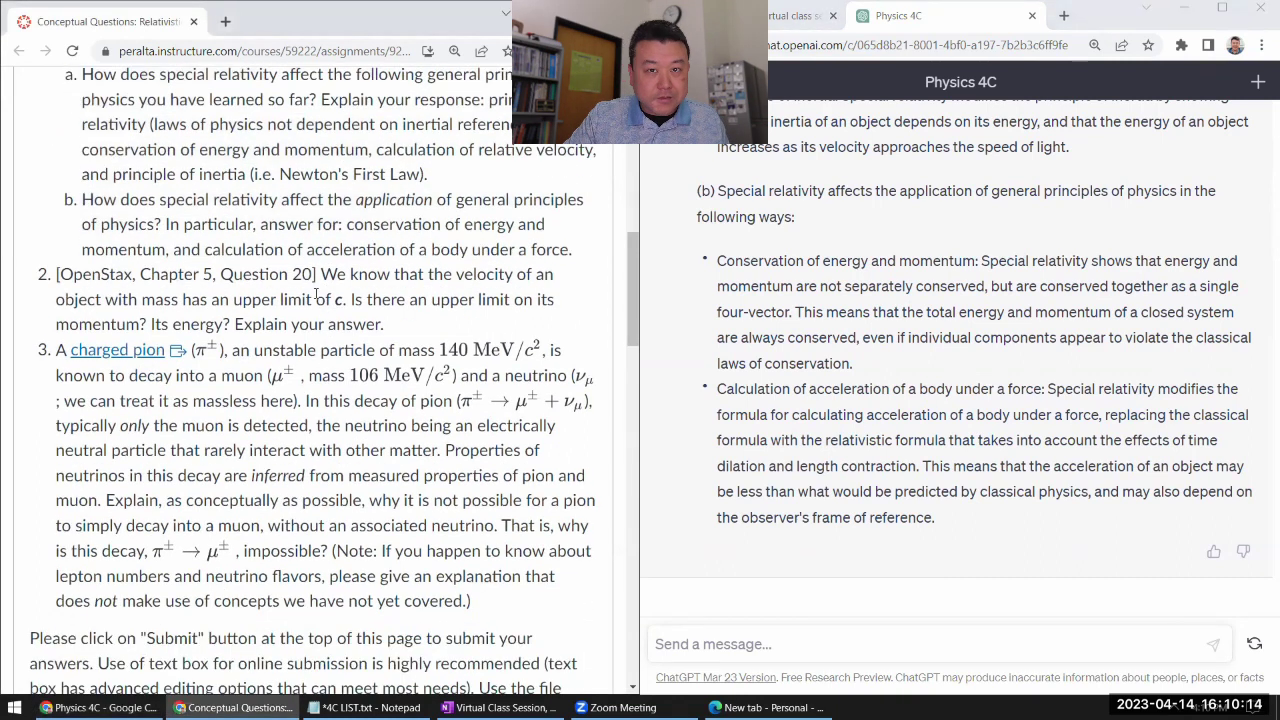
pyautogui.moveTo(322, 274); pyautogui.dragTo(389, 330)
pyautogui.hotkey('ctrl', 'c')
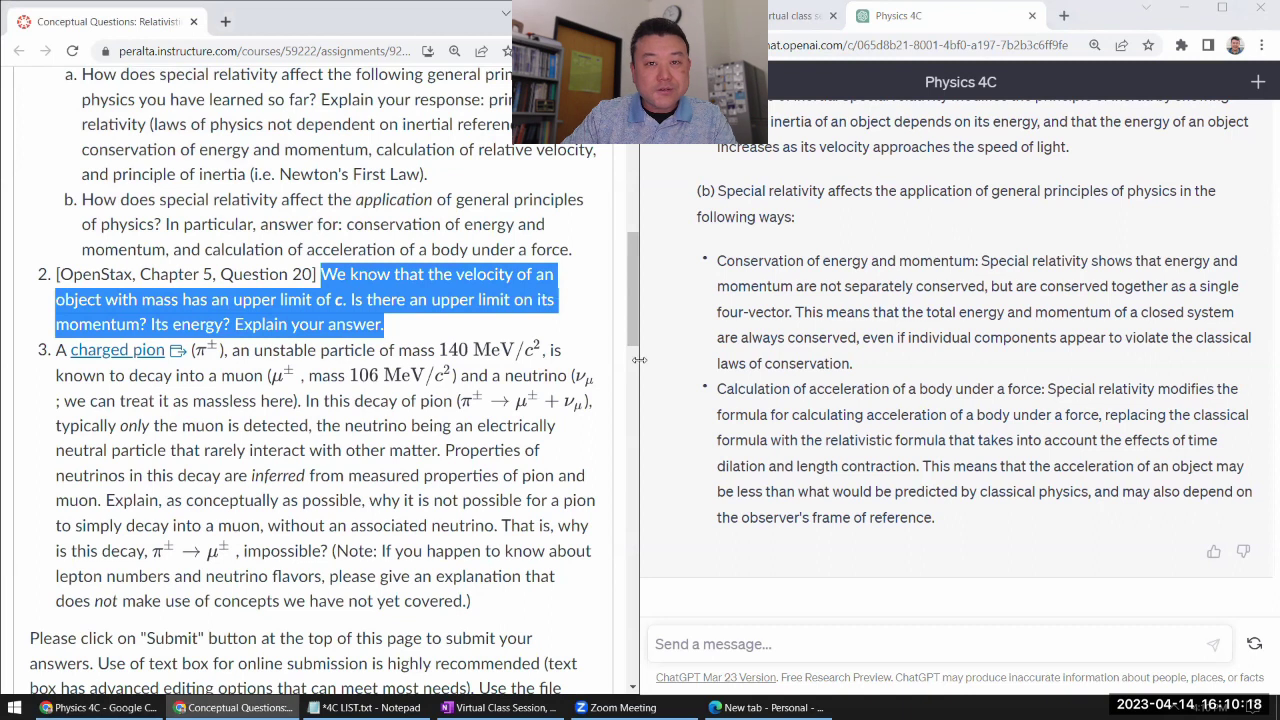
pyautogui.click(685, 644)
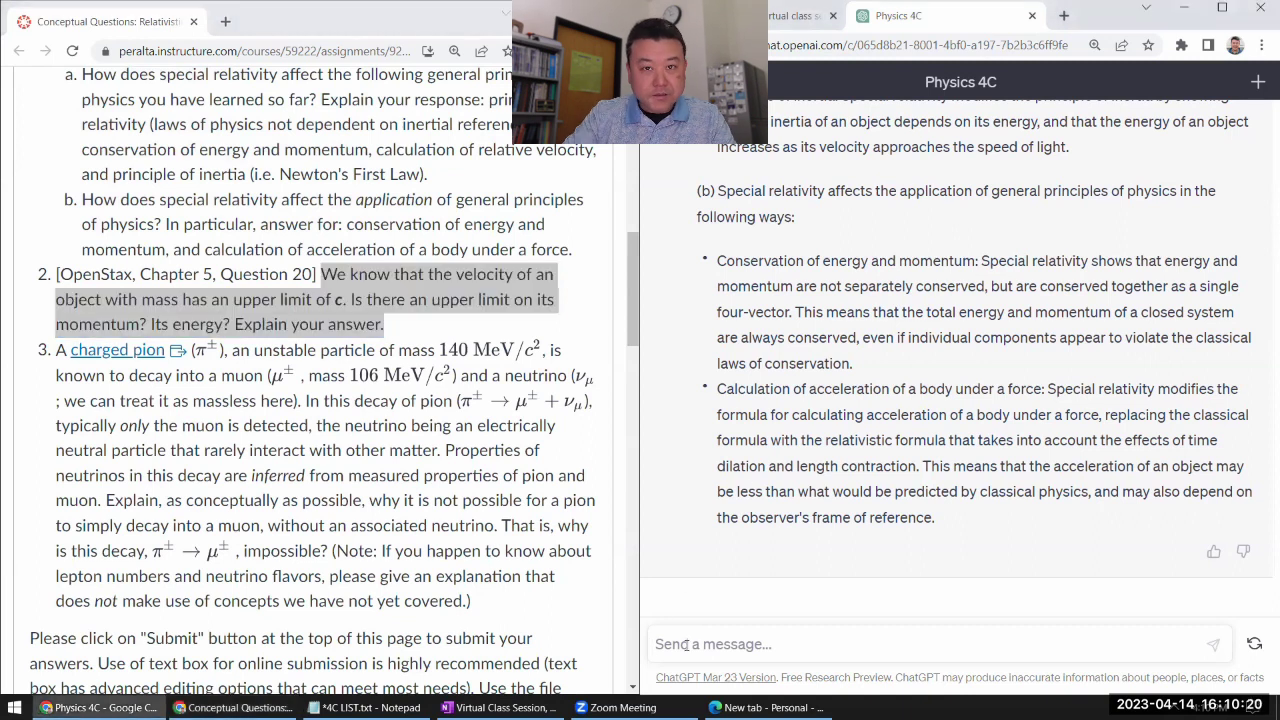
pyautogui.hotkey('ctrl', 'v')
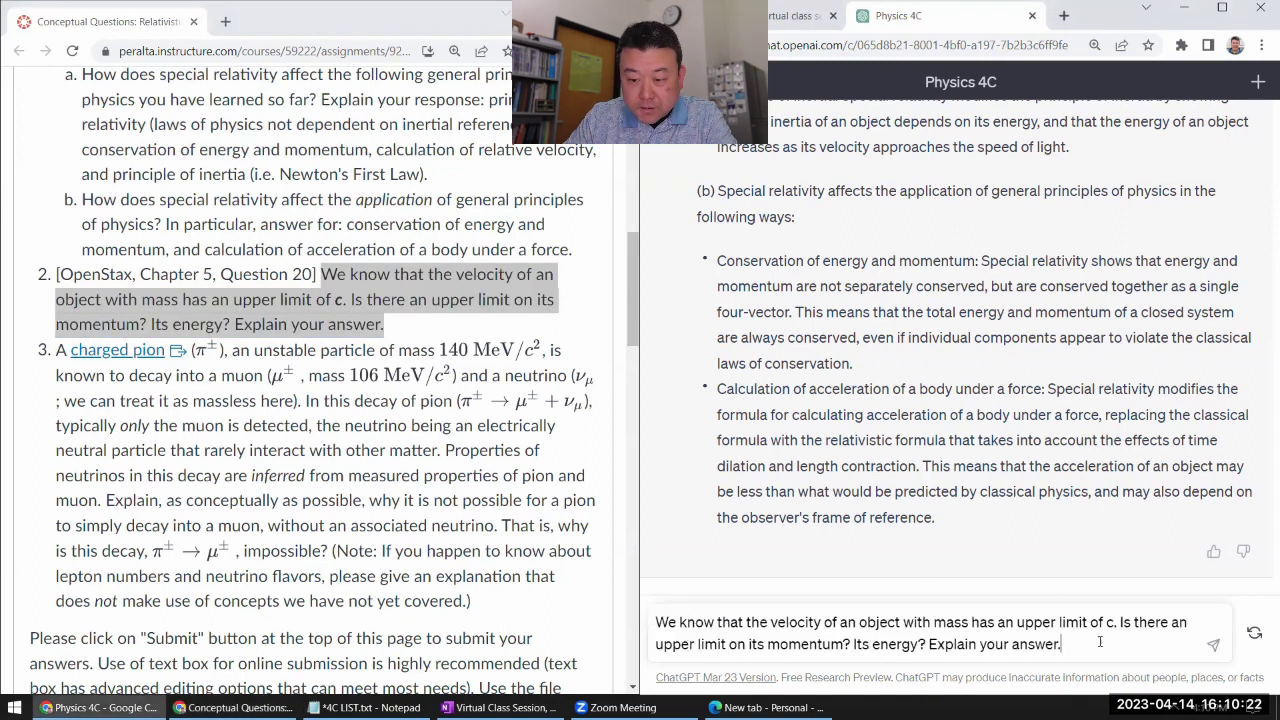
pyautogui.click(1213, 645)
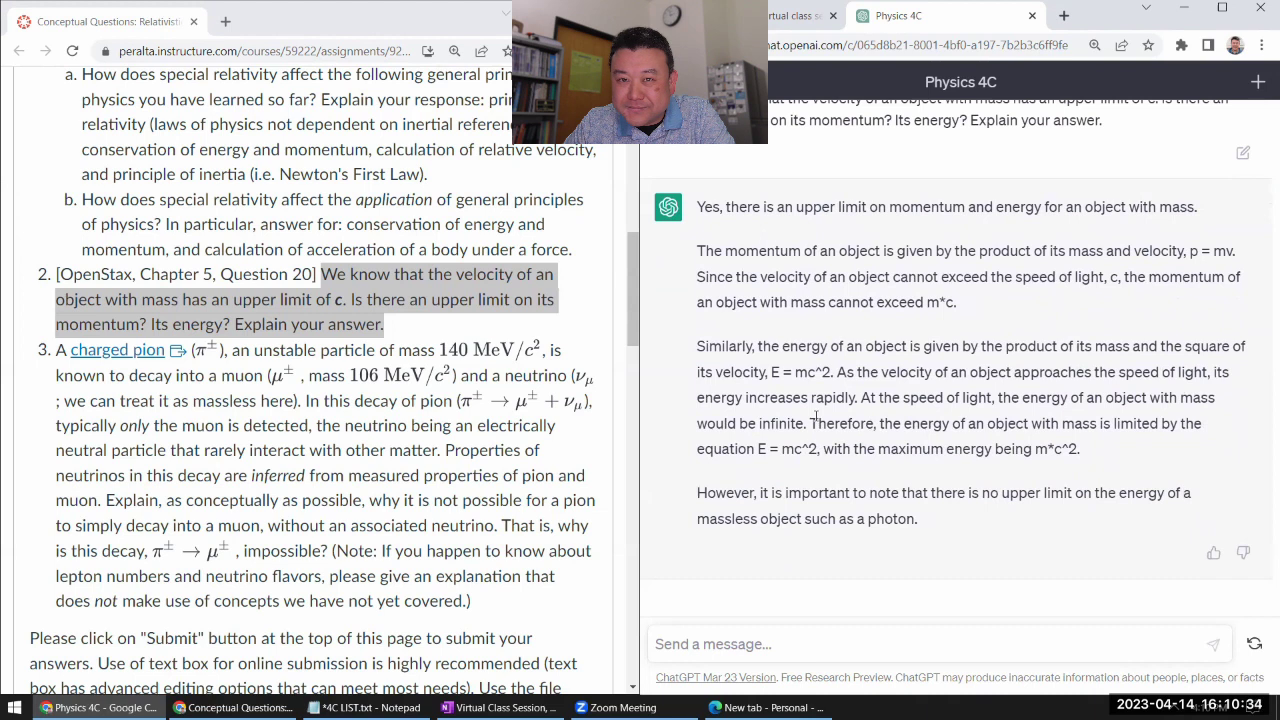
# Step: Highlight the momentum paragraph and the E = mc^2 formula in ChatGPT's answer
pyautogui.moveTo(972, 308); pyautogui.dragTo(693, 261)
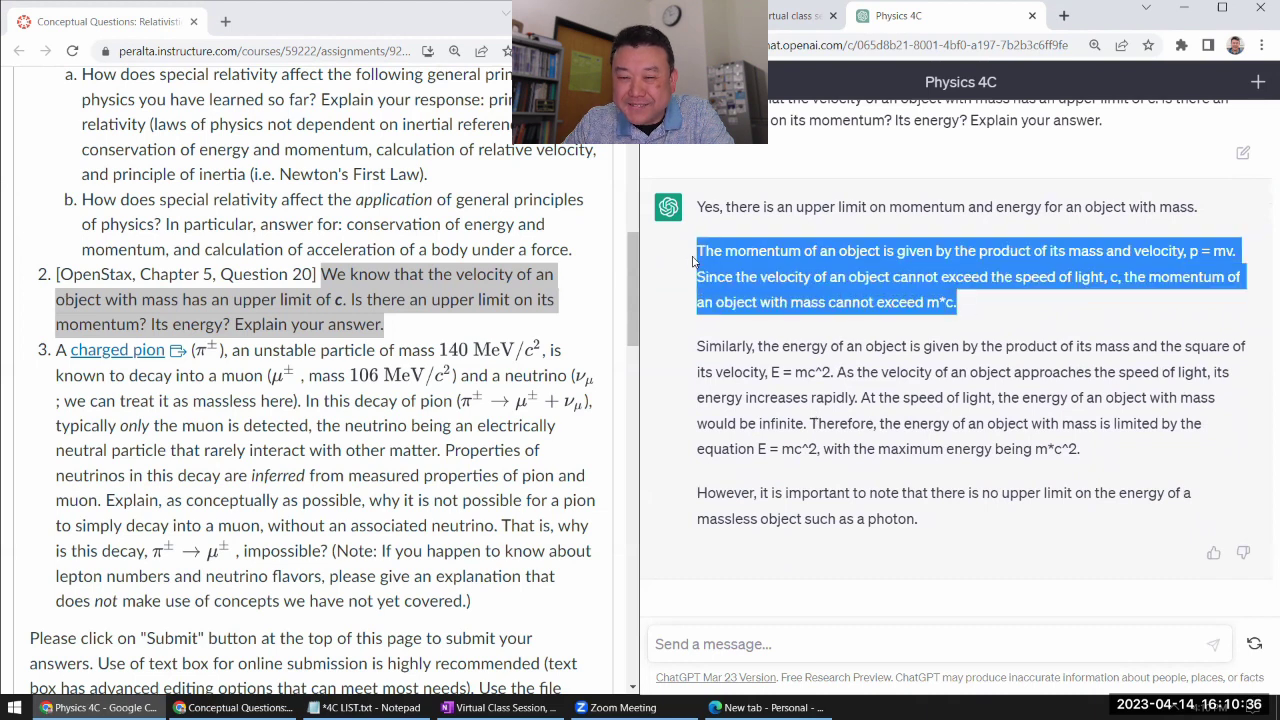
pyautogui.click(944, 303)
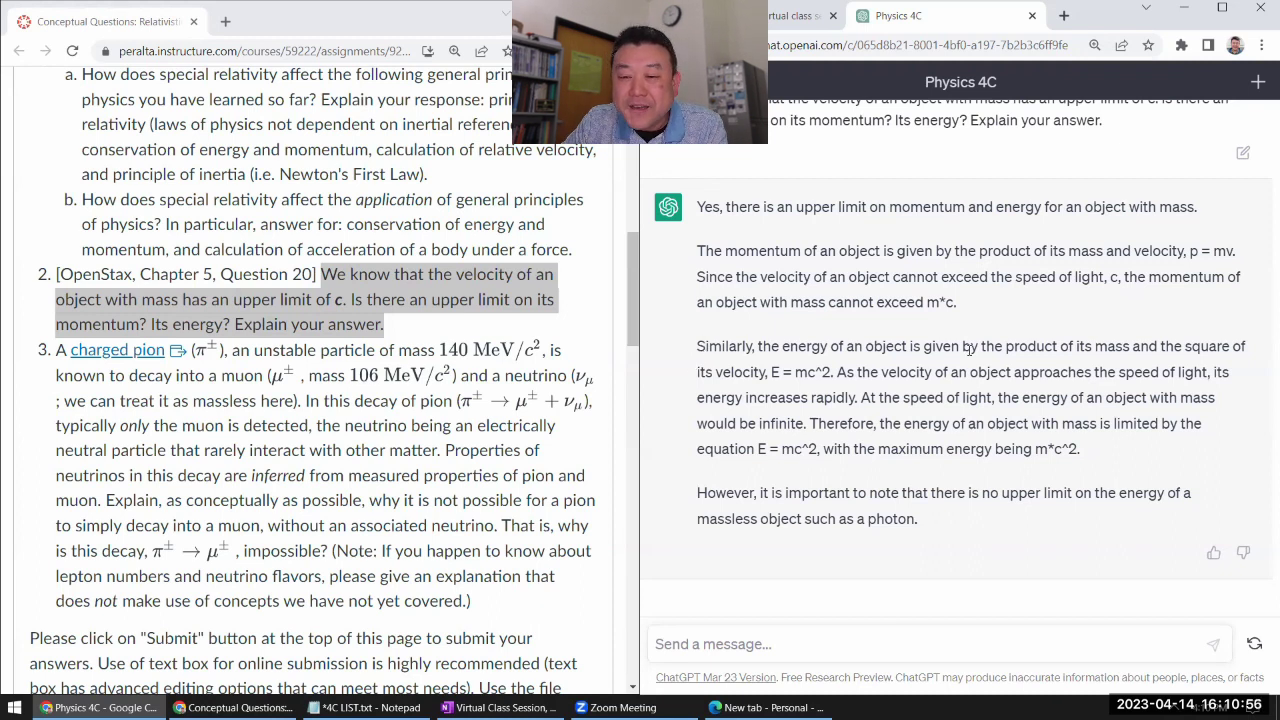
pyautogui.moveTo(767, 372); pyautogui.dragTo(832, 372)
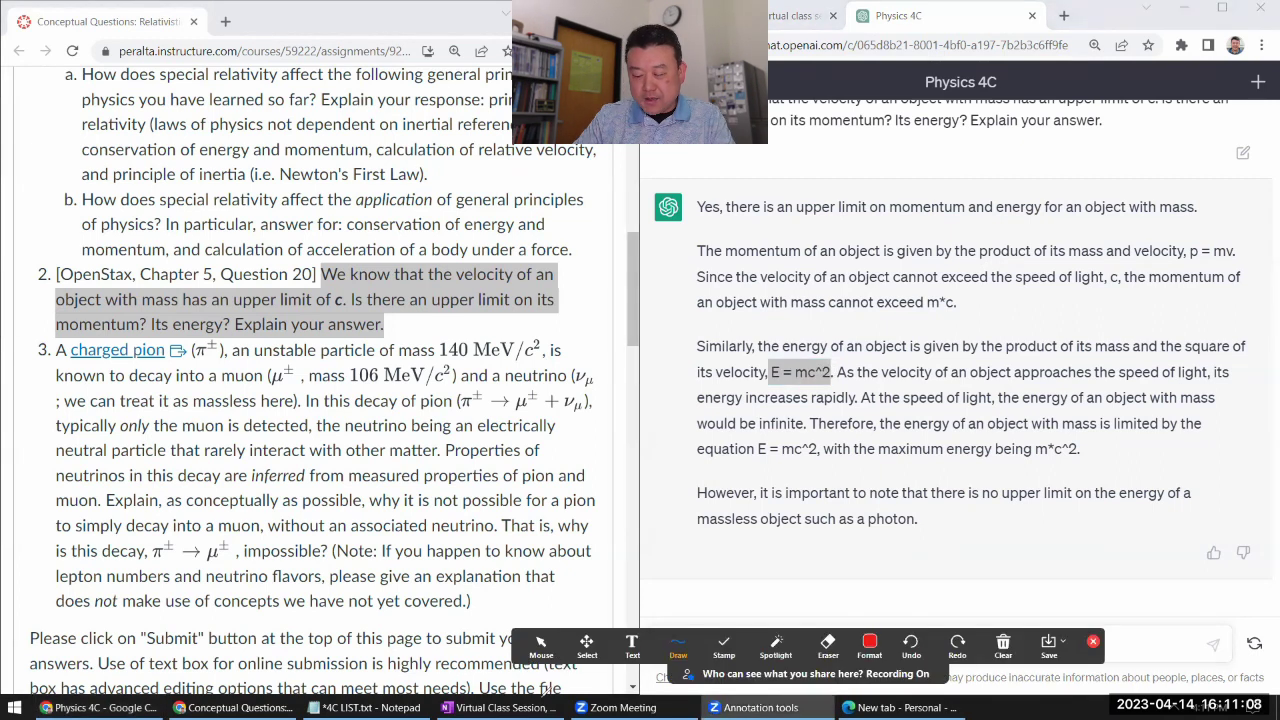
# Step: Handwrite E = mc² in green below ChatGPT's answer
pyautogui.click(869, 645)
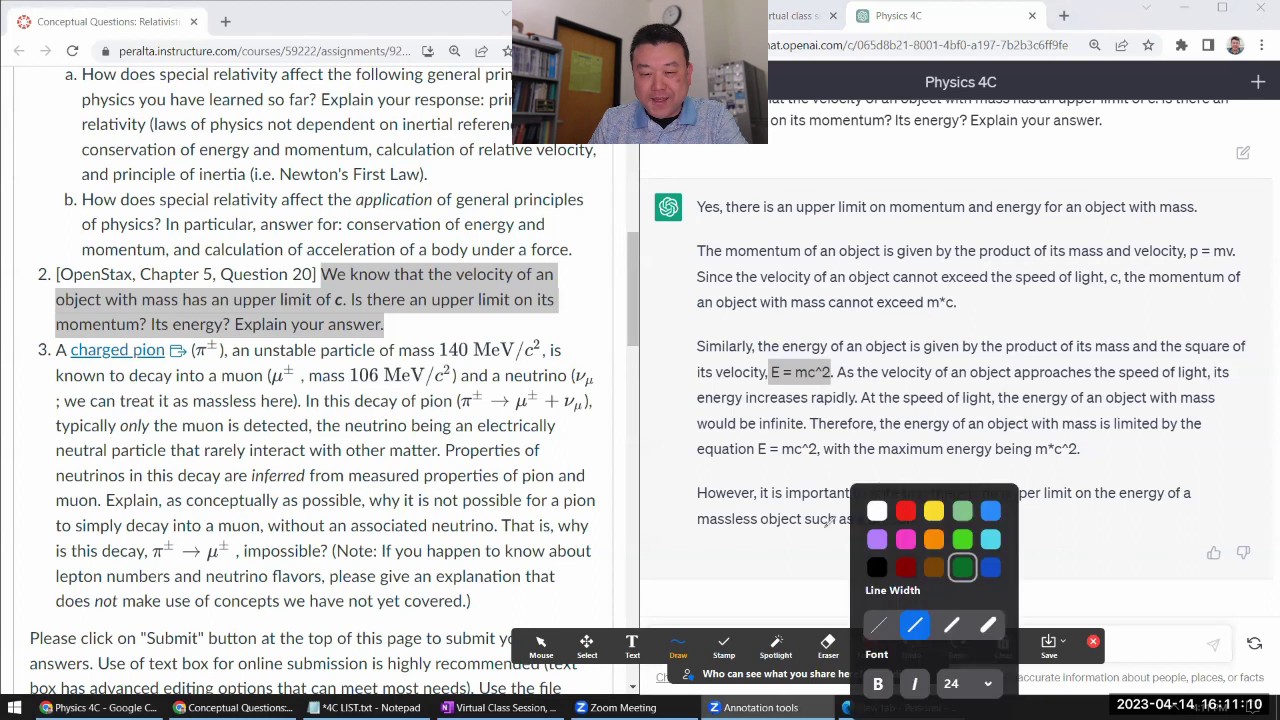
pyautogui.click(962, 566)
pyautogui.moveTo(812, 540); pyautogui.dragTo(813, 577)
pyautogui.moveTo(790, 558); pyautogui.dragTo(896, 553)
pyautogui.moveTo(878, 562); pyautogui.dragTo(978, 568)
pyautogui.moveTo(978, 522); pyautogui.dragTo(994, 535)
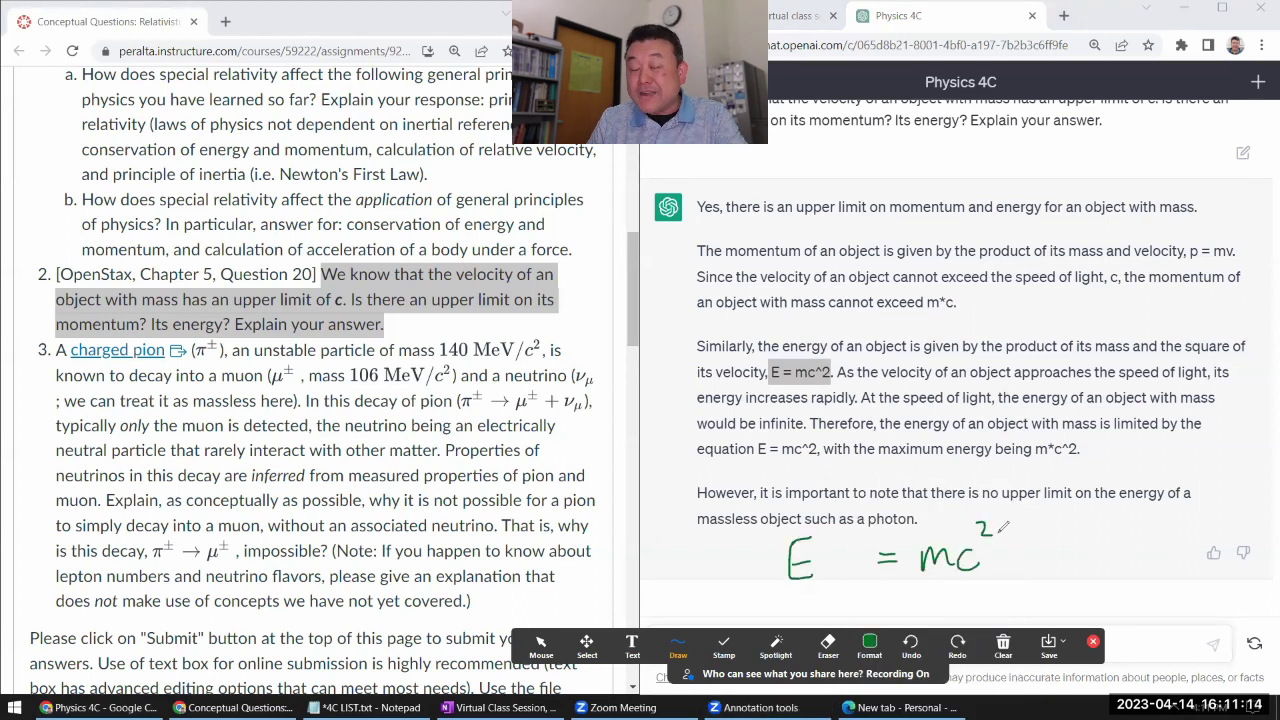
# Step: Switch the pen to red and add an underlined 'rest' subscript after E
pyautogui.click(869, 645)
pyautogui.click(905, 511)
pyautogui.click(869, 645)
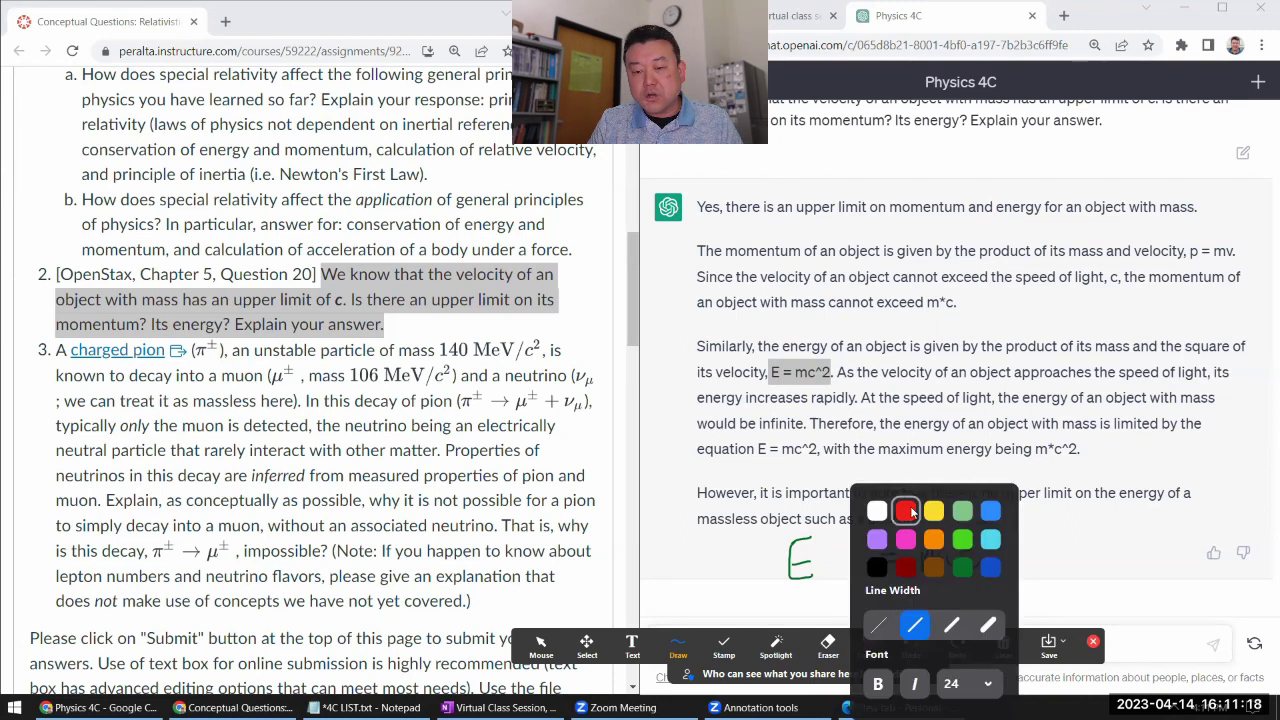
pyautogui.click(905, 511)
pyautogui.moveTo(818, 576)
pyautogui.mouseDown()
pyautogui.moveTo(868, 588)
pyautogui.moveTo(878, 568)
pyautogui.mouseUp()
pyautogui.moveTo(801, 604); pyautogui.dragTo(878, 601)
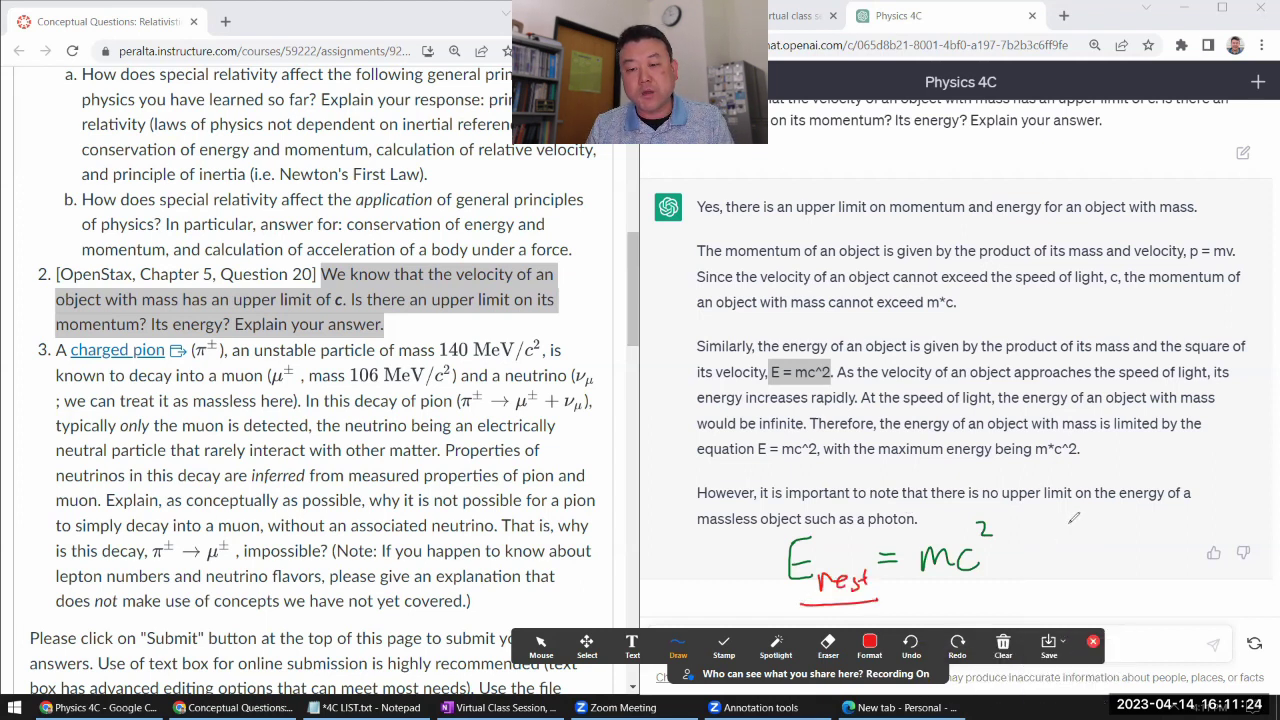
# Step: Erase the 'rest' subscript, draw a gamma before mc², then clear all drawings
pyautogui.click(1003, 643)
pyautogui.click(869, 645)
pyautogui.click(828, 645)
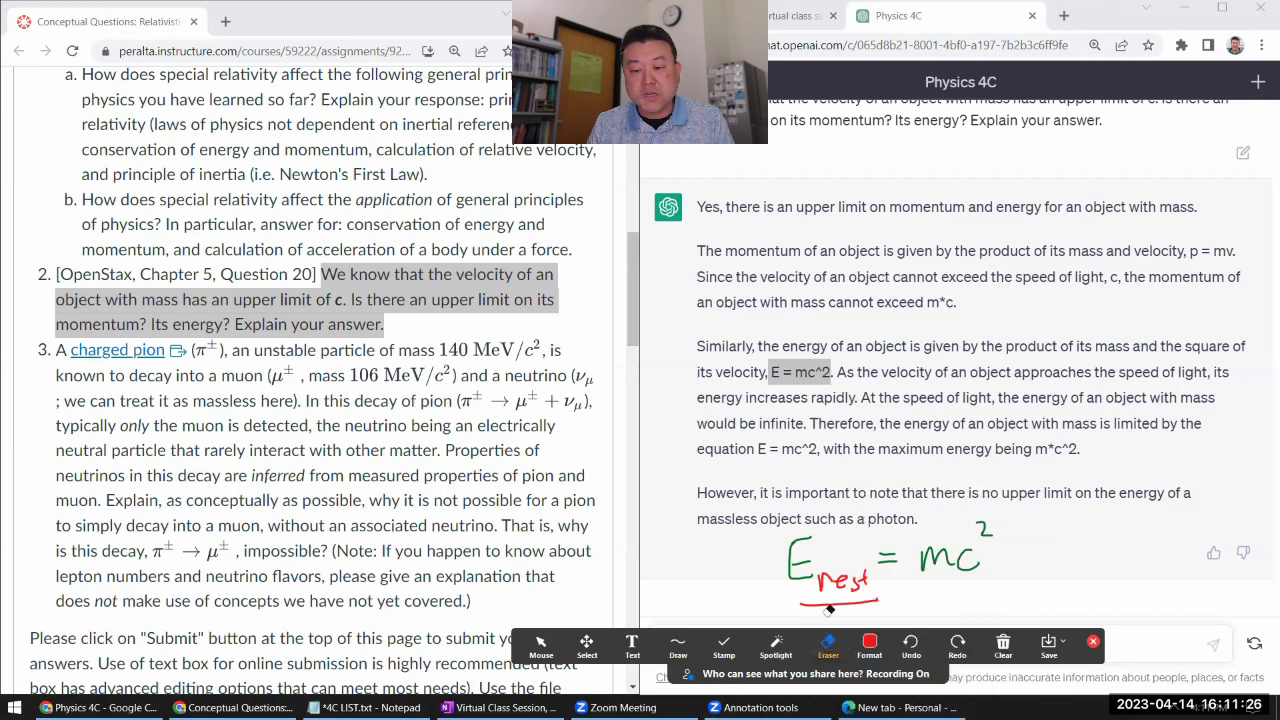
pyautogui.moveTo(836, 612); pyautogui.dragTo(829, 610)
pyautogui.click(858, 581)
pyautogui.click(869, 645)
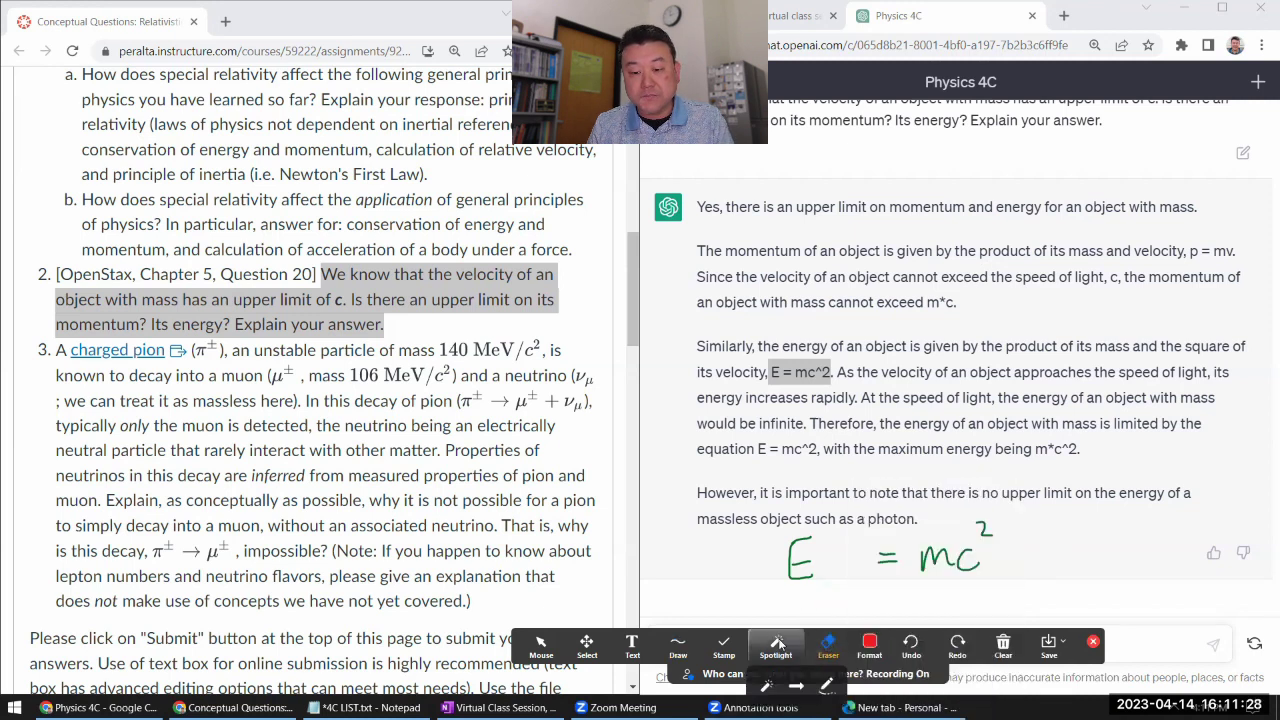
pyautogui.click(678, 645)
pyautogui.click(676, 642)
pyautogui.moveTo(895, 532); pyautogui.dragTo(935, 531)
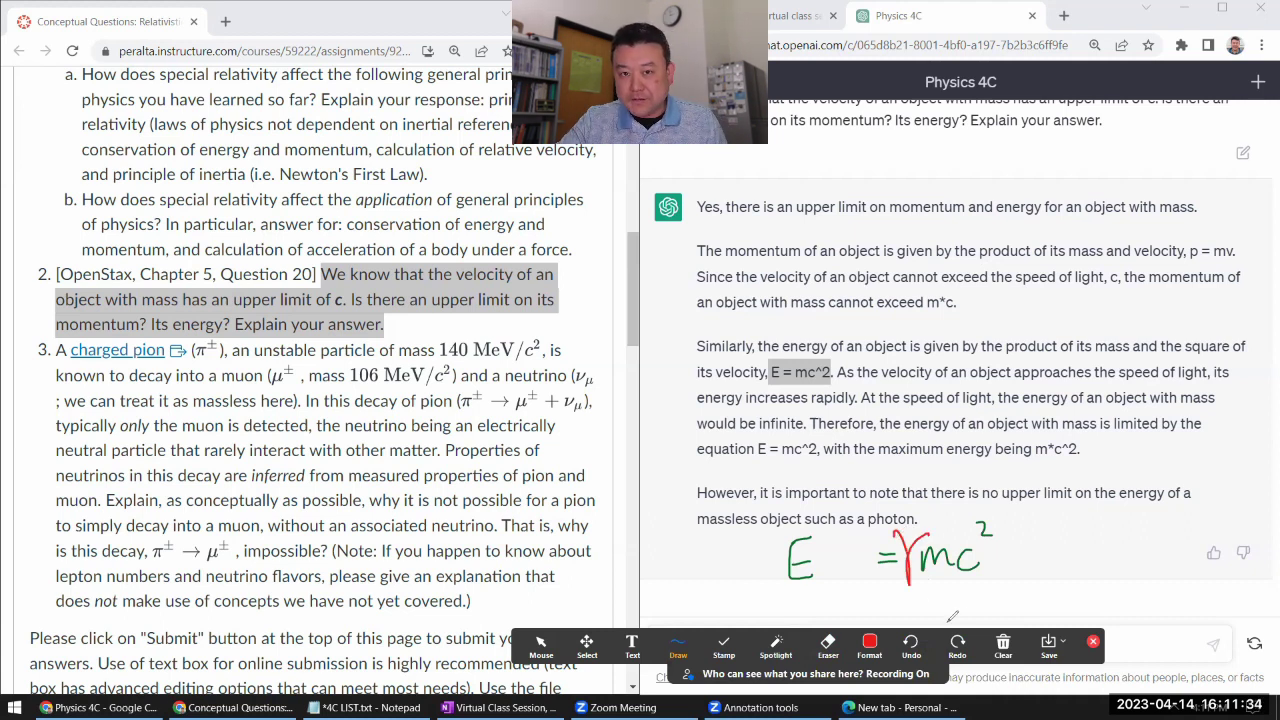
pyautogui.click(1003, 641)
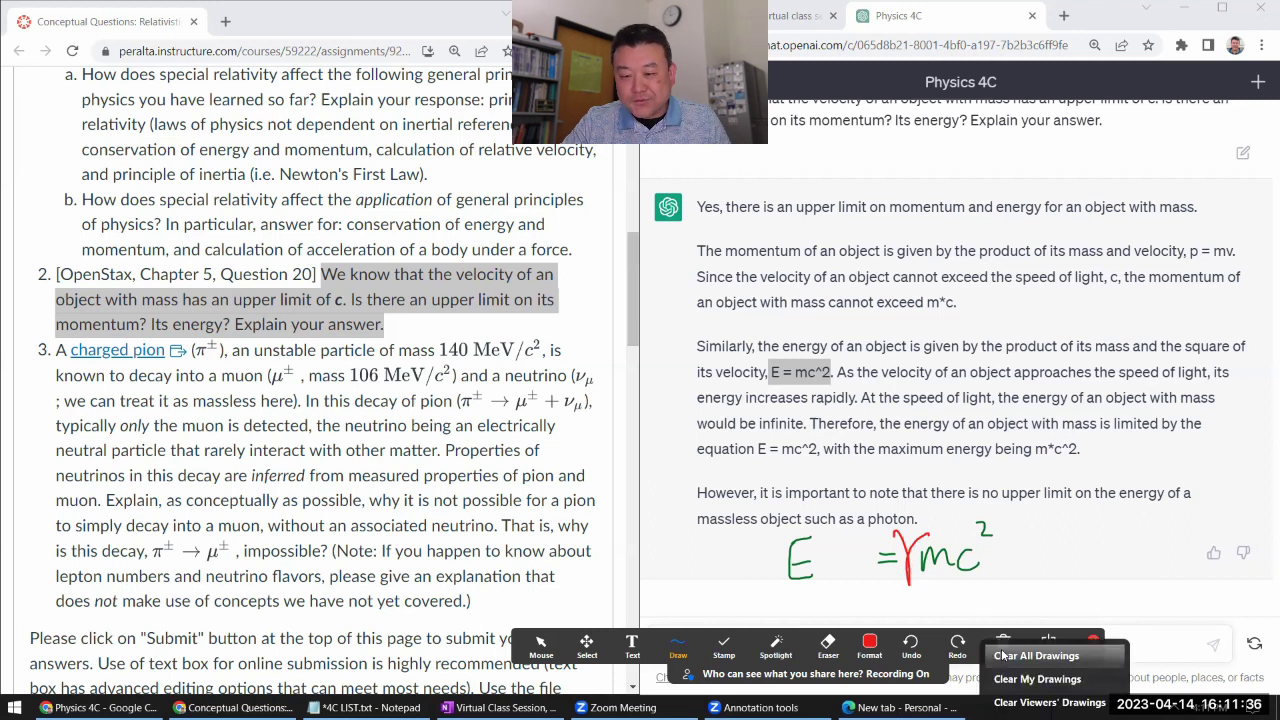
pyautogui.click(1006, 653)
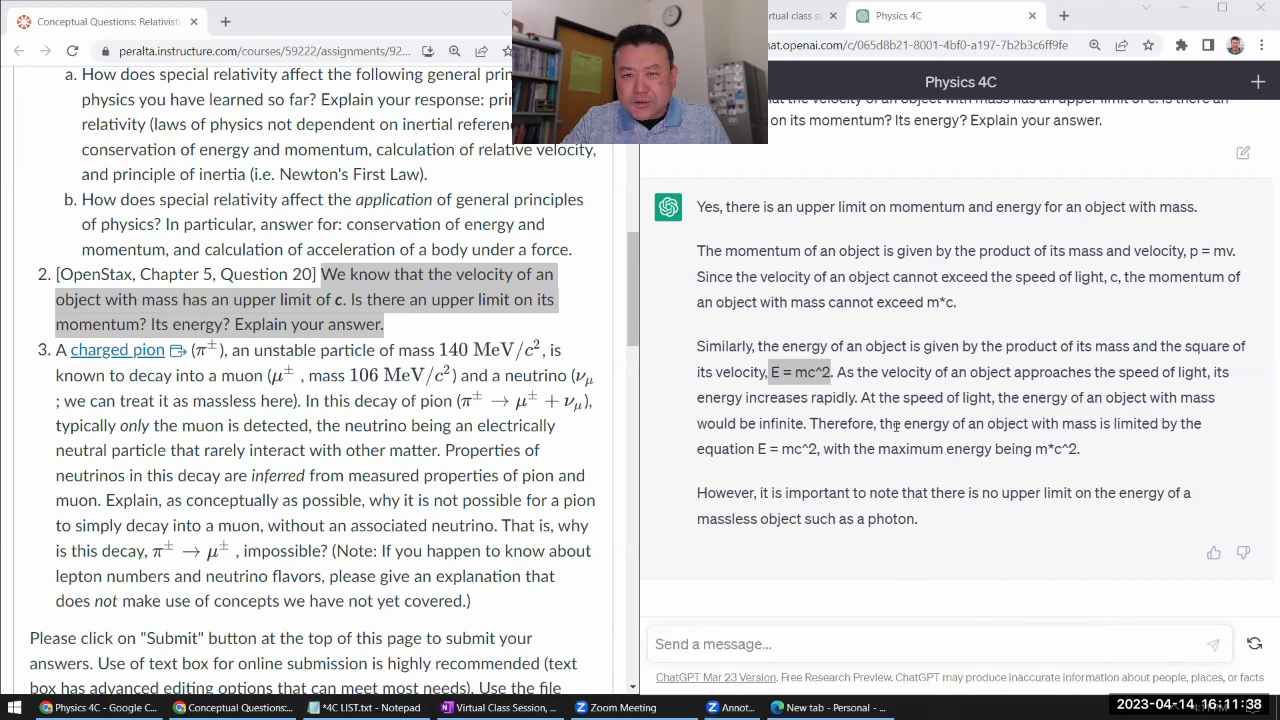
# Step: Copy question 2 from Canvas and send it to Bing Chat in Edge's sidebar
pyautogui.click(1093, 641)
pyautogui.click(800, 440)
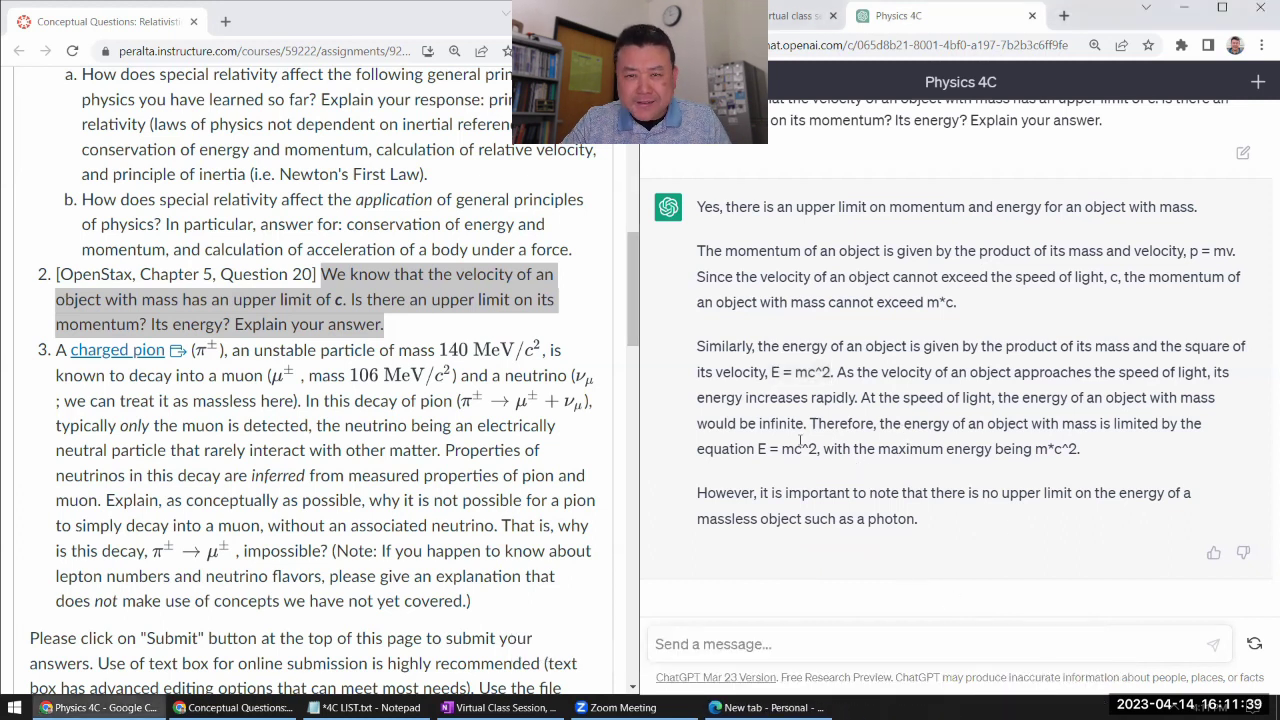
pyautogui.rightClick(424, 272)
pyautogui.click(455, 290)
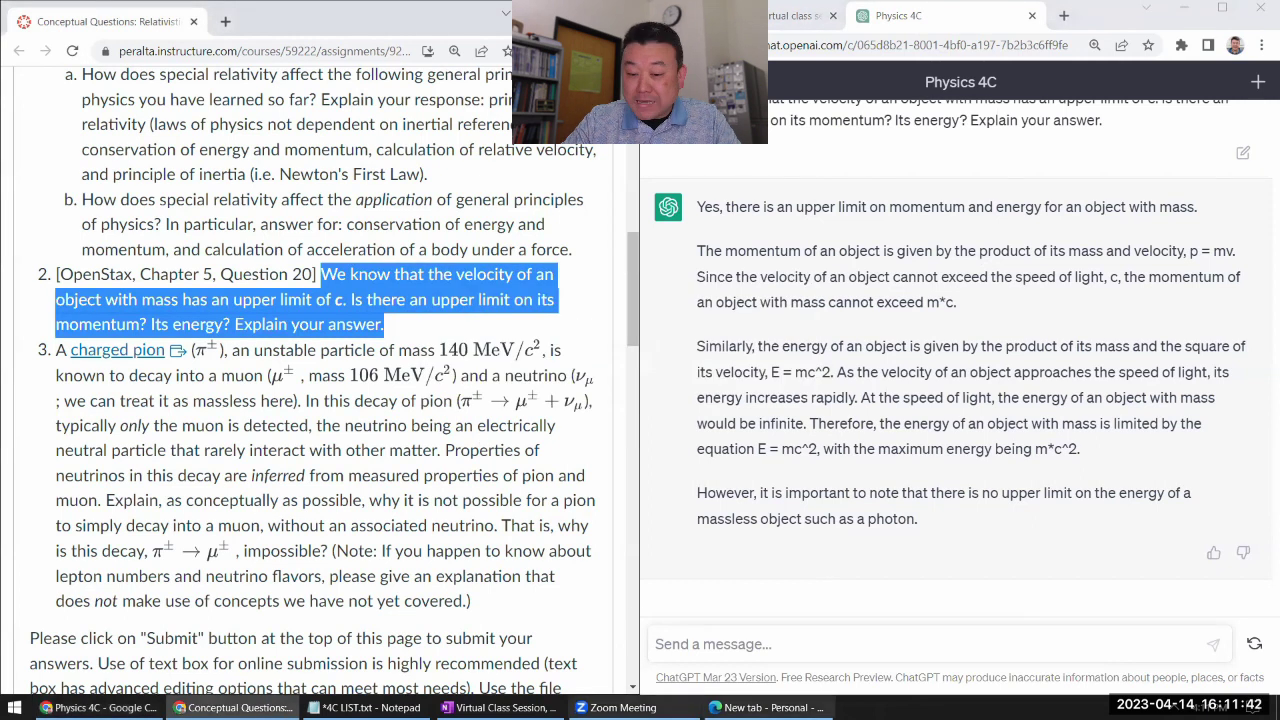
pyautogui.click(768, 707)
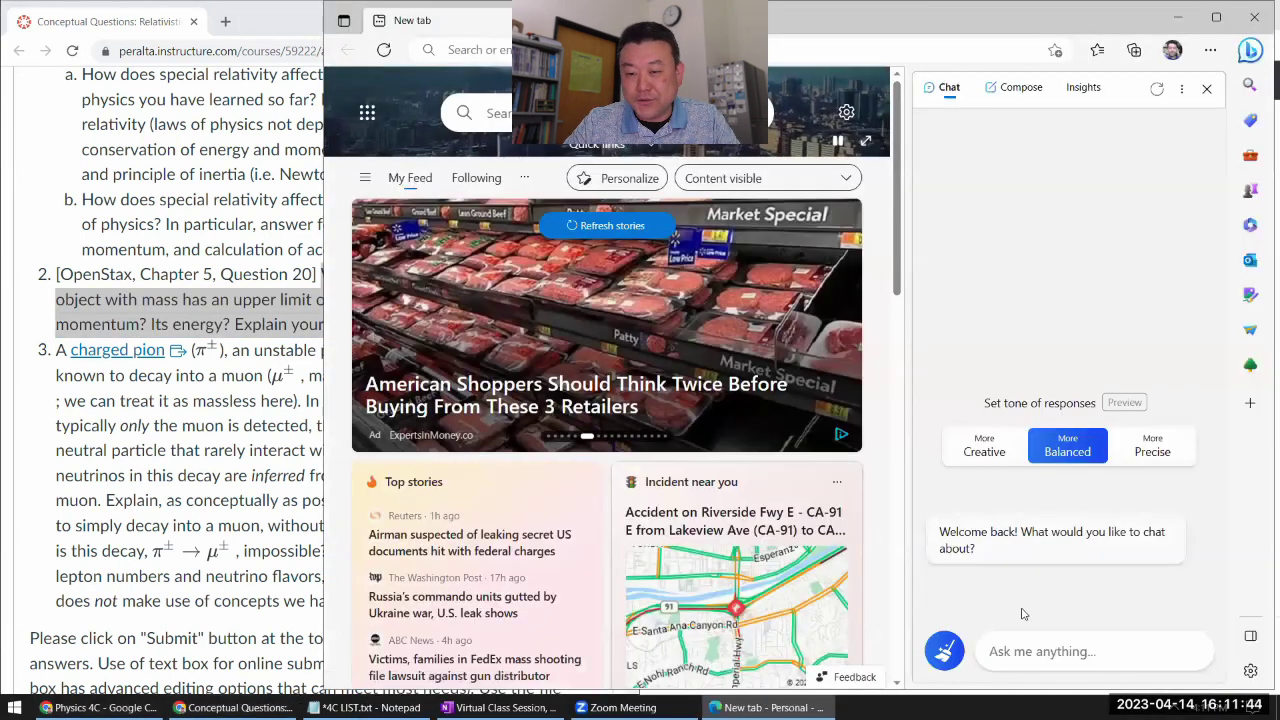
pyautogui.click(1029, 650)
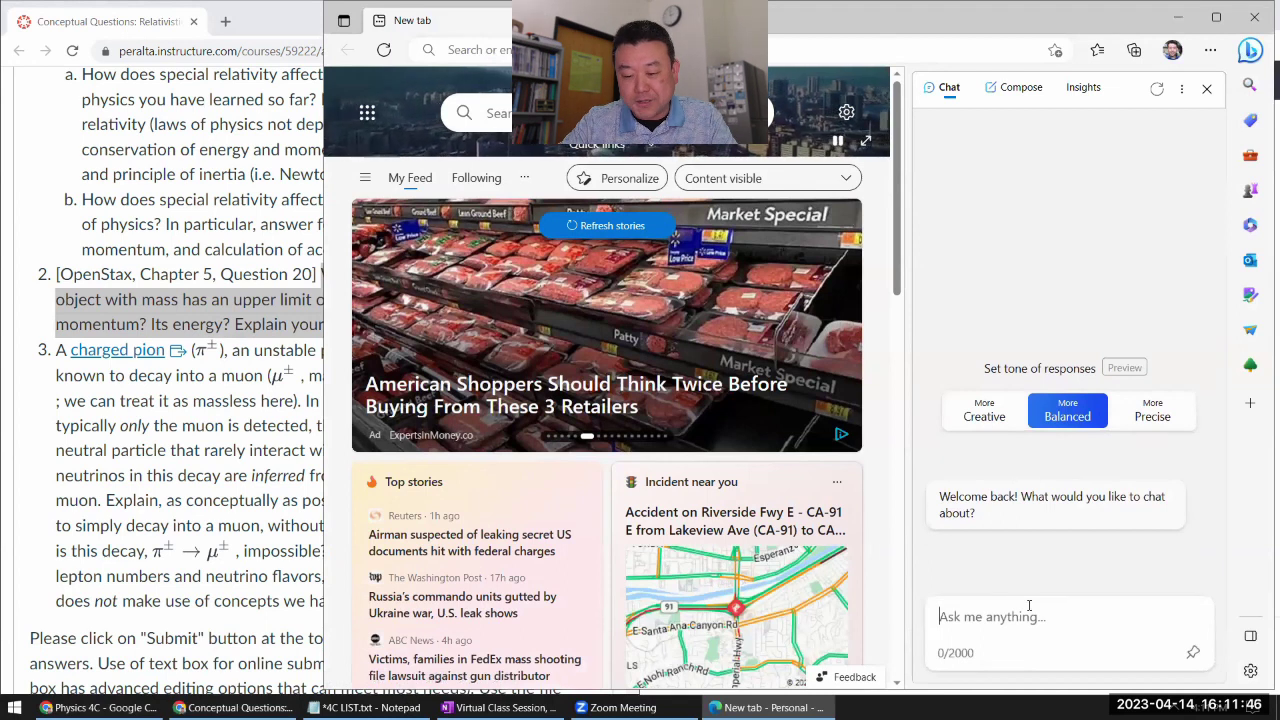
pyautogui.write('We know that the velocity of an object with mass has an upper limit of c. Is there an upper limit on its momentum? Its energy? Explain your answer.')
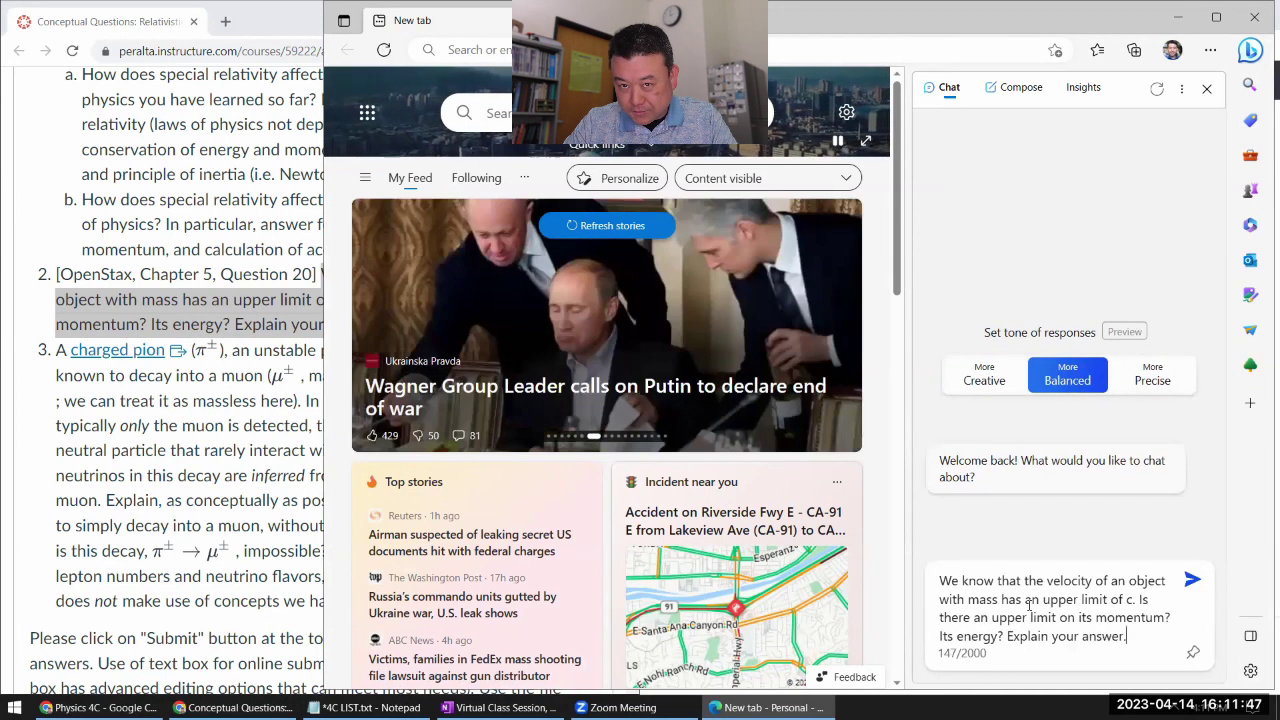
pyautogui.click(1192, 580)
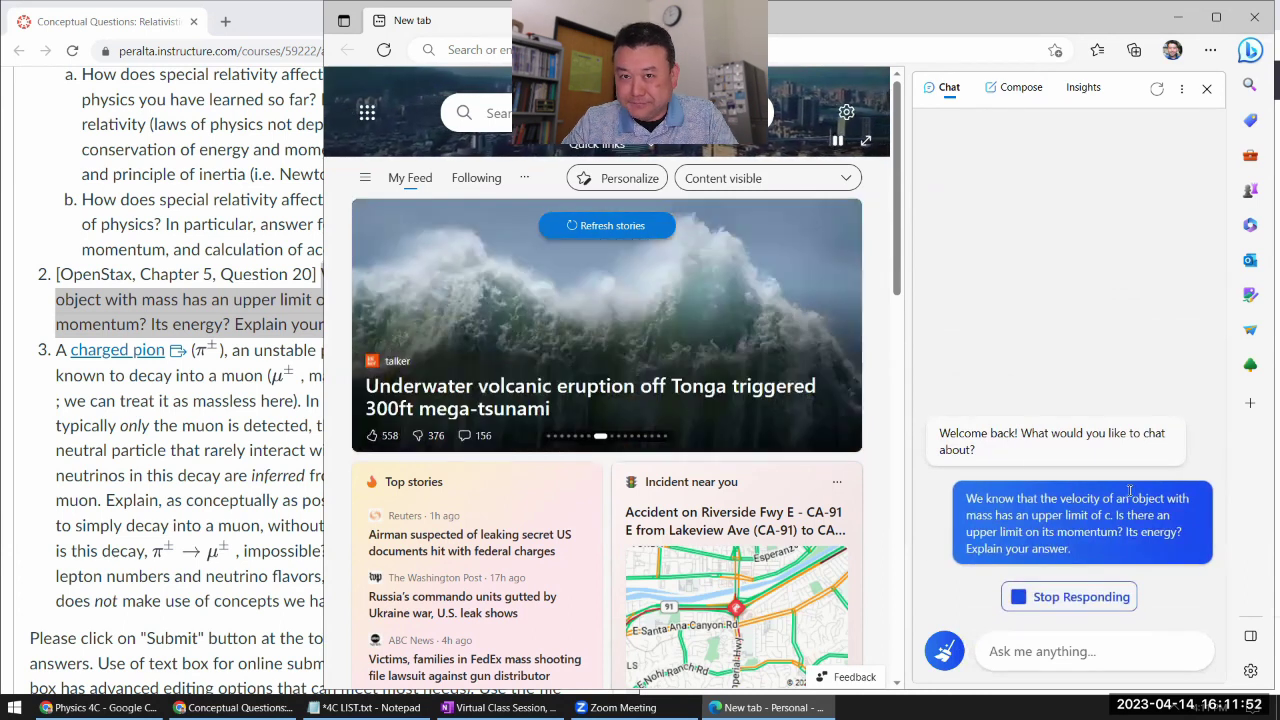
# Step: Narrow the Edge window from its left side so ChatGPT shows beside it
pyautogui.moveTo(741, 233)
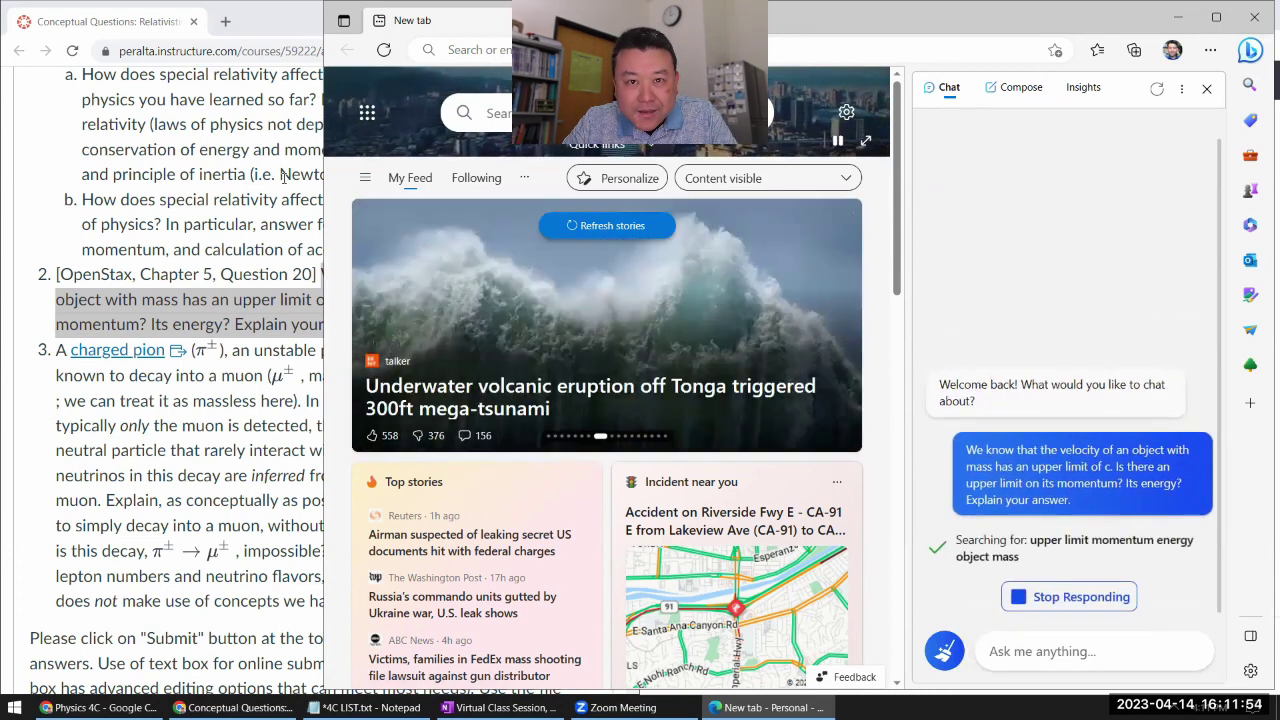
pyautogui.moveTo(322, 200); pyautogui.dragTo(522, 297)
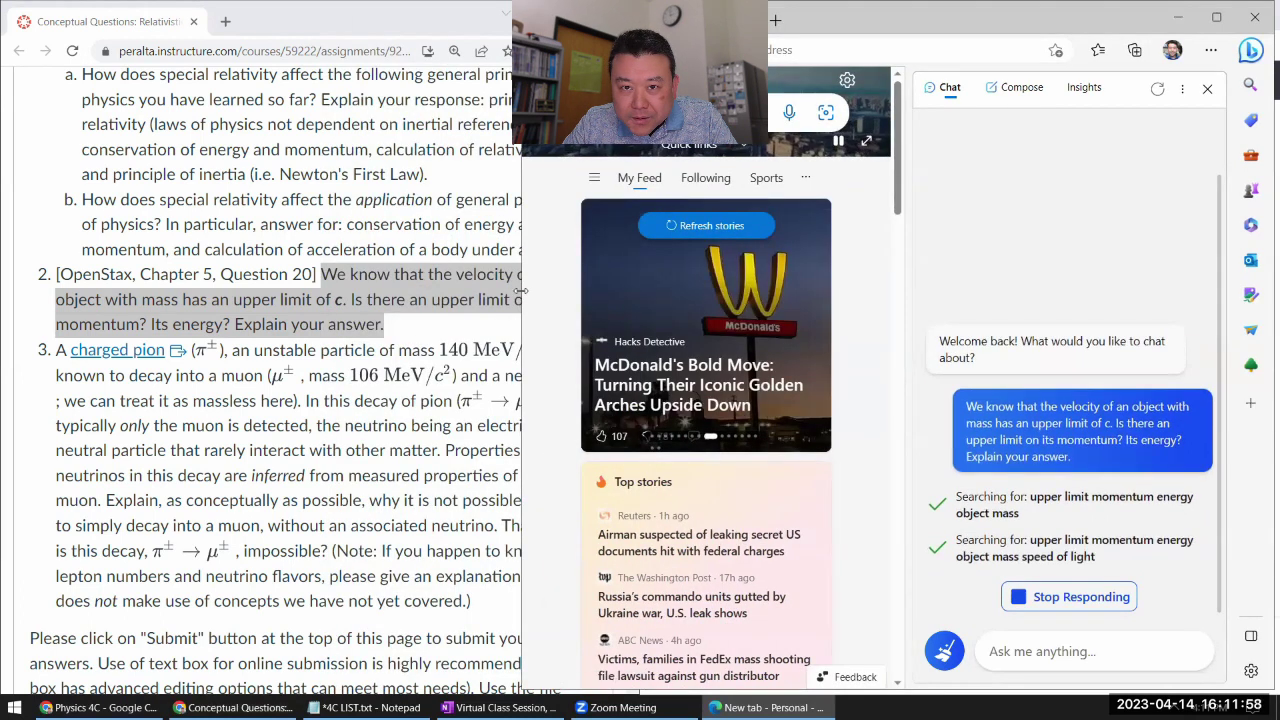
pyautogui.moveTo(521, 290); pyautogui.dragTo(856, 291)
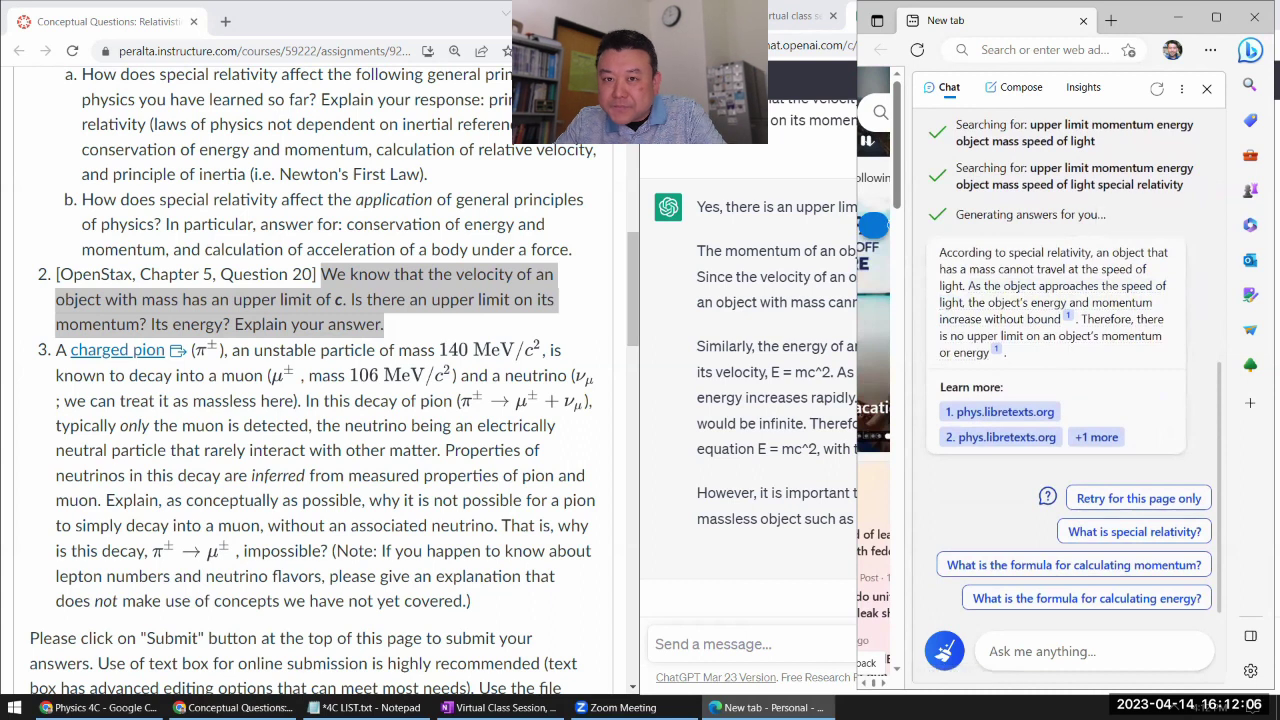
pyautogui.scroll(2, 1170, 415)
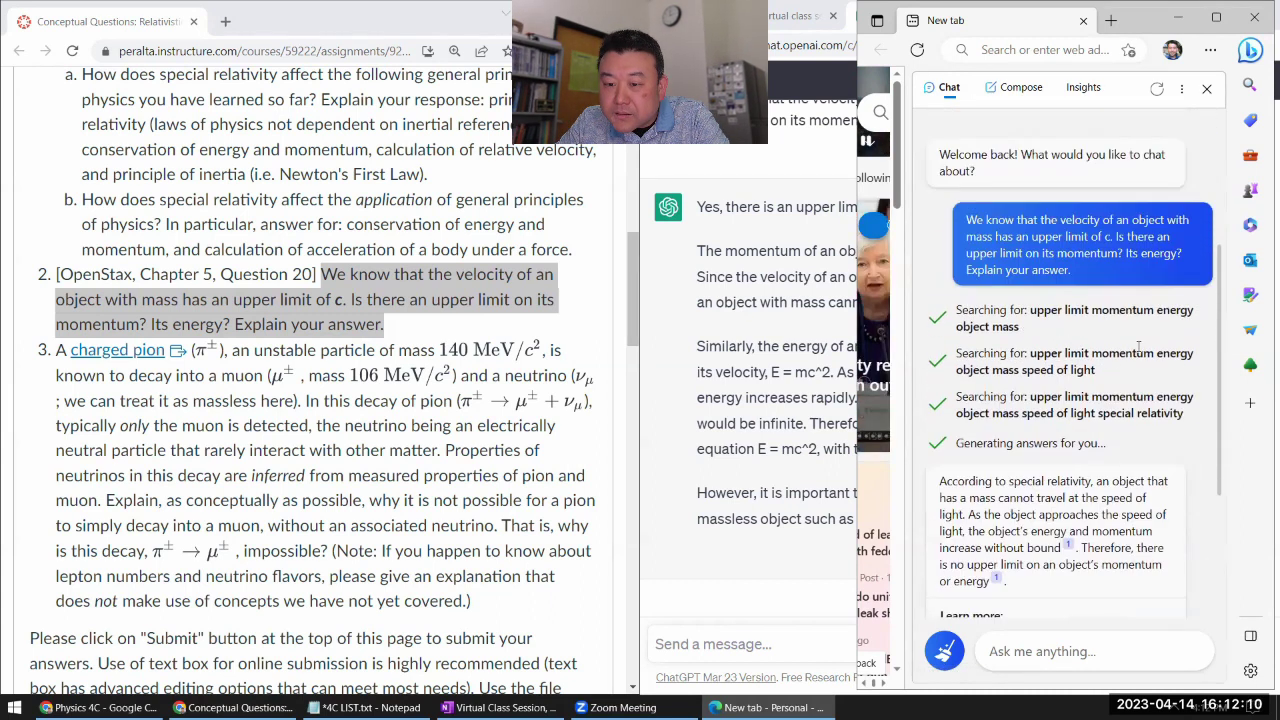
pyautogui.scroll(1, 1140, 345)
pyautogui.scroll(-3, 1140, 345)
pyautogui.scroll(-1, 1140, 345)
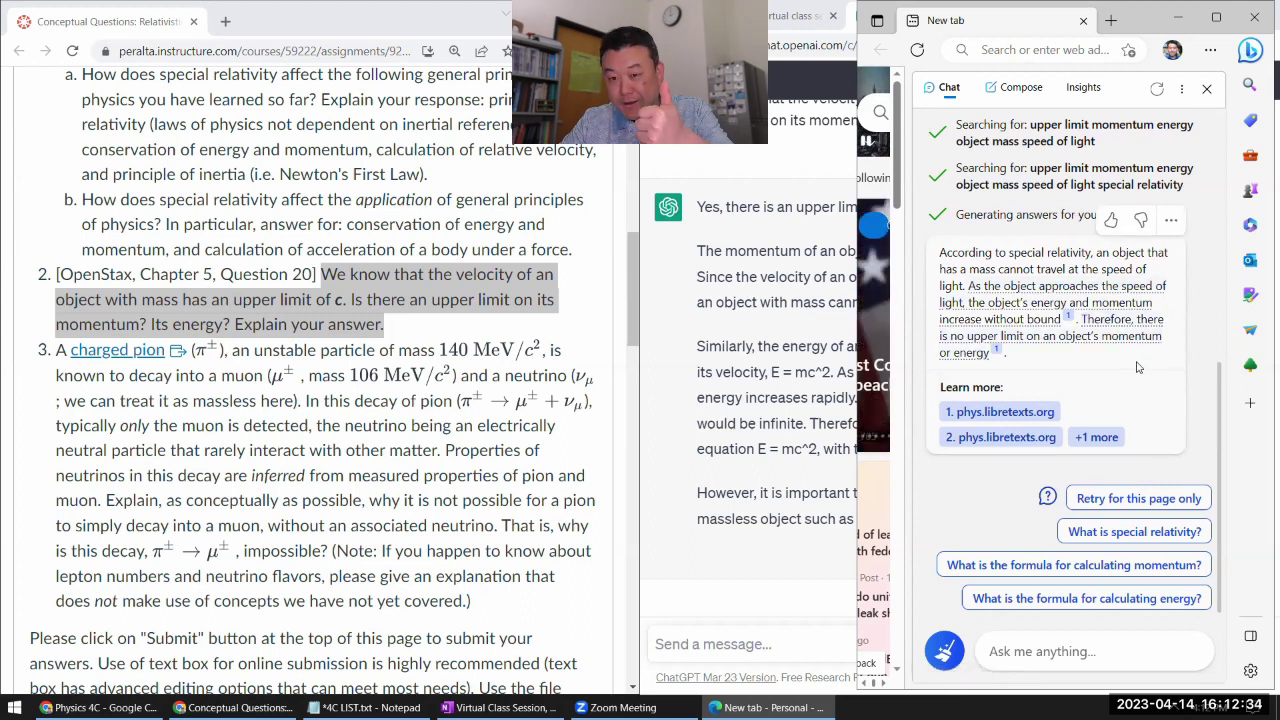
pyautogui.scroll(2, 1202, 363)
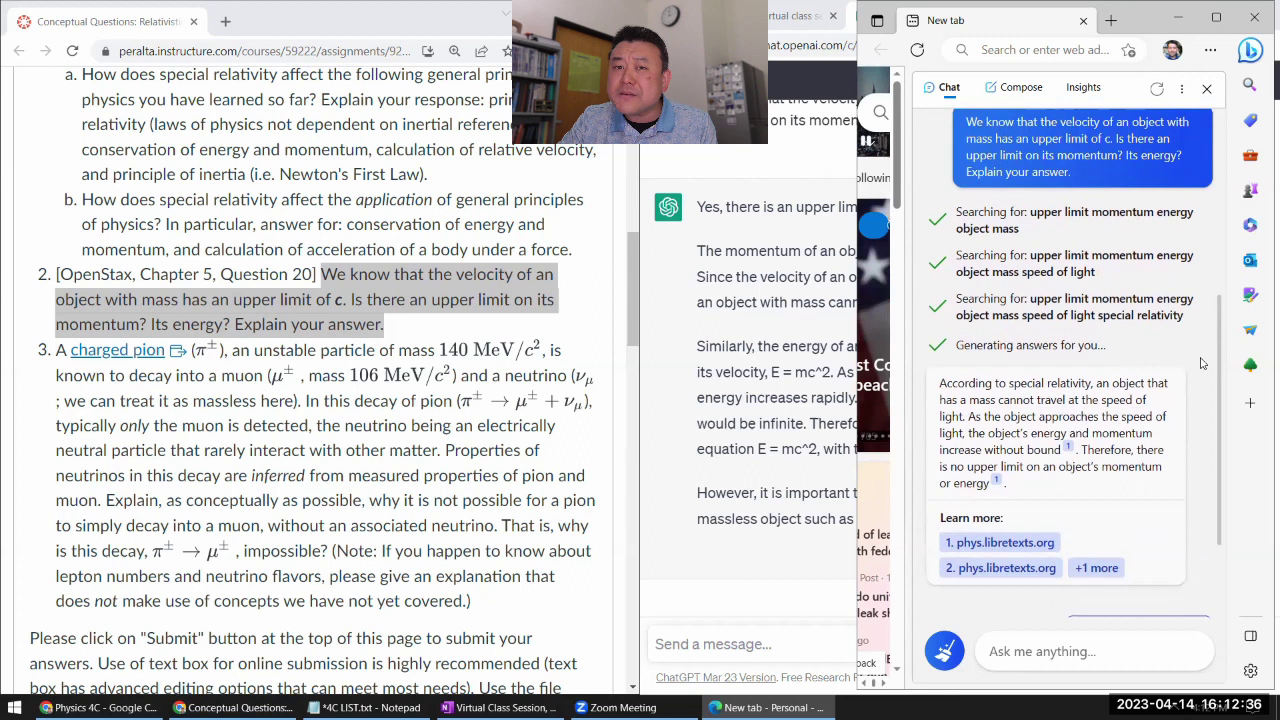
pyautogui.scroll(1, 1202, 363)
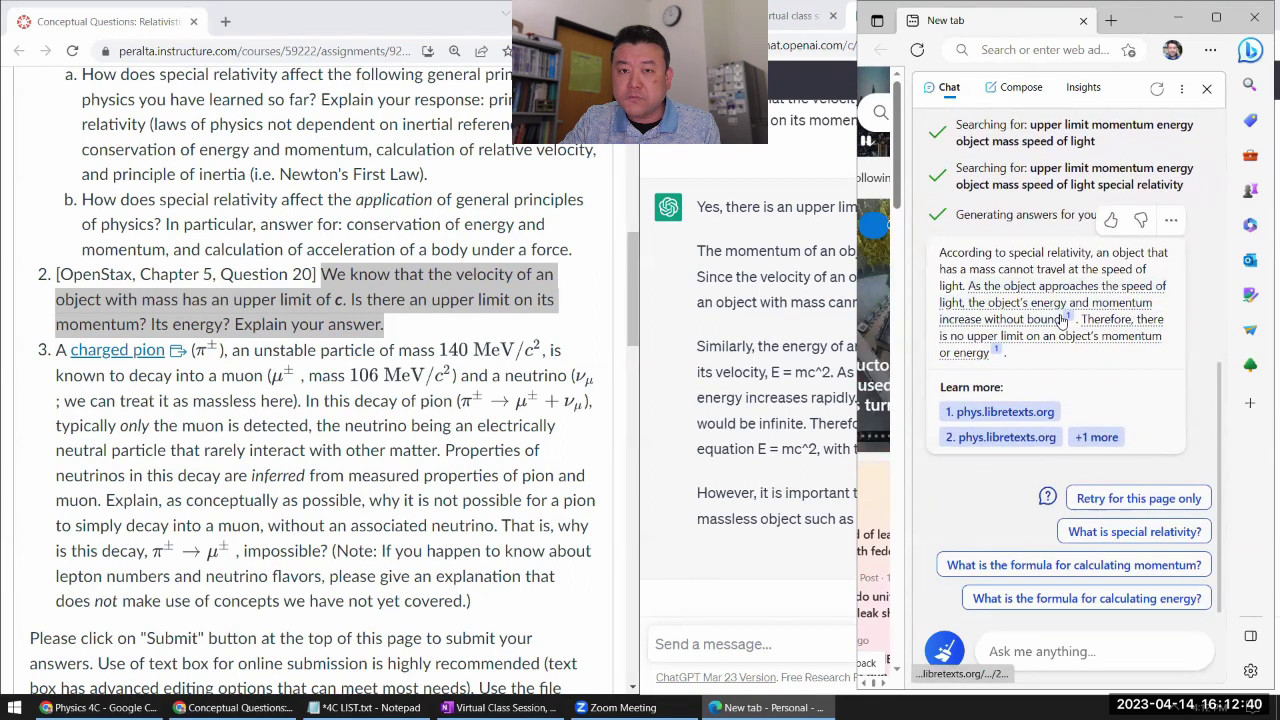
pyautogui.moveTo(1047, 322)
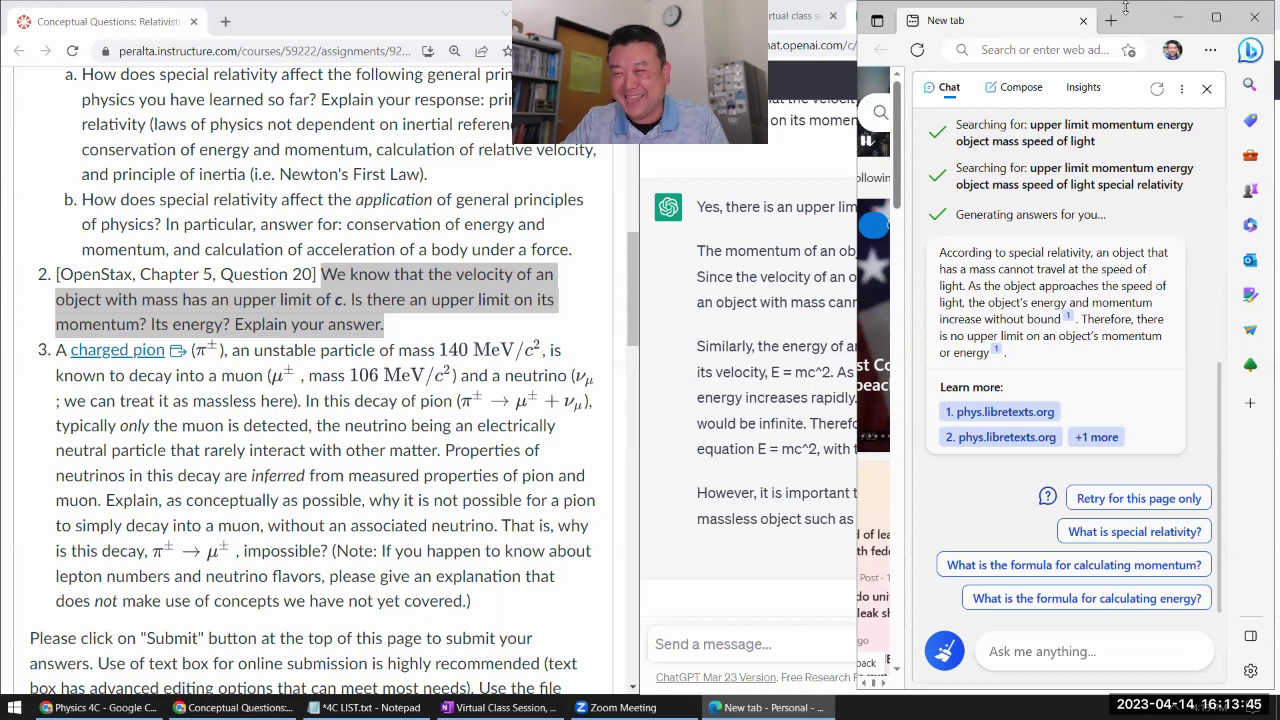
# Step: Paste question 3's pion-decay text from Canvas into a new ChatGPT message
pyautogui.click(1175, 19)
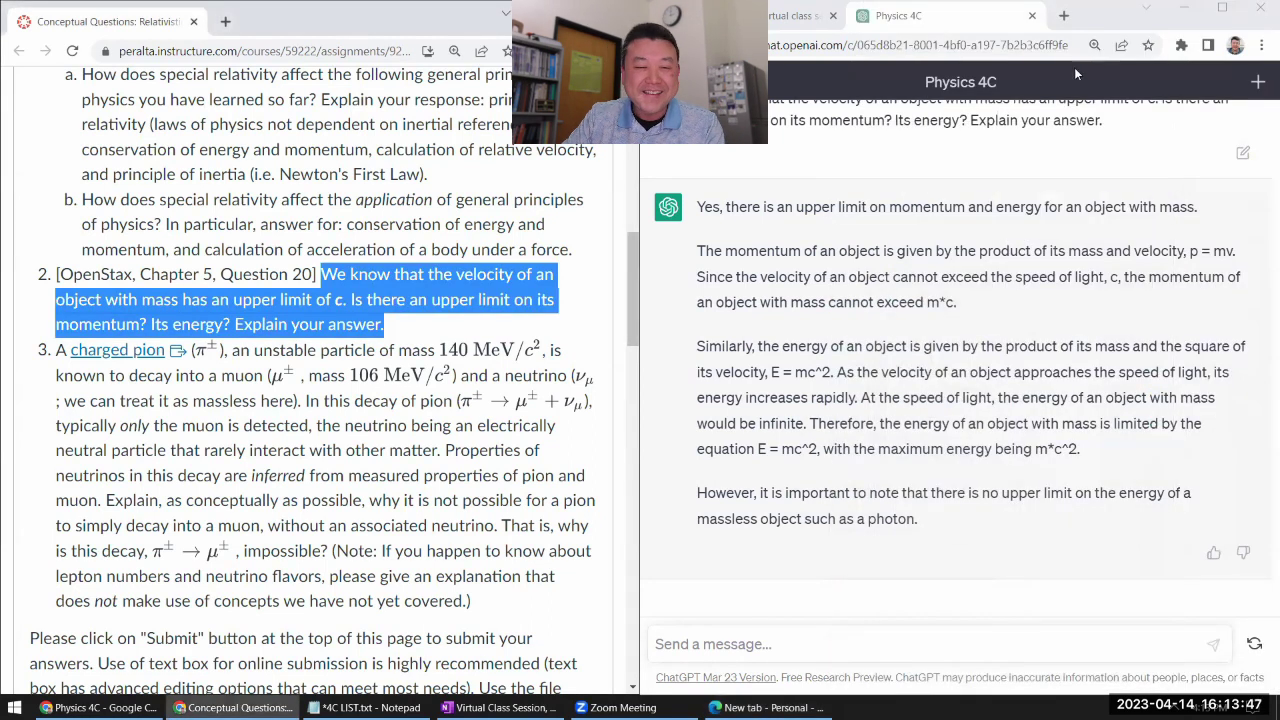
pyautogui.click(325, 502)
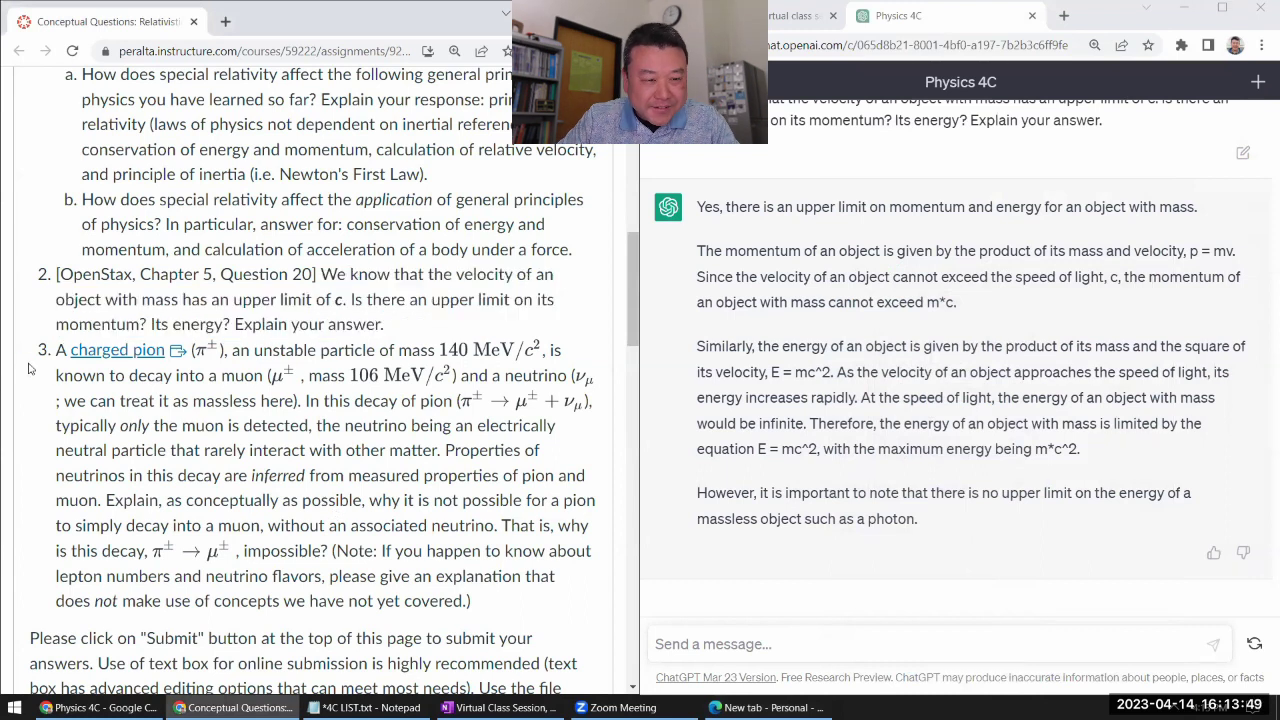
pyautogui.moveTo(56, 352); pyautogui.dragTo(530, 603)
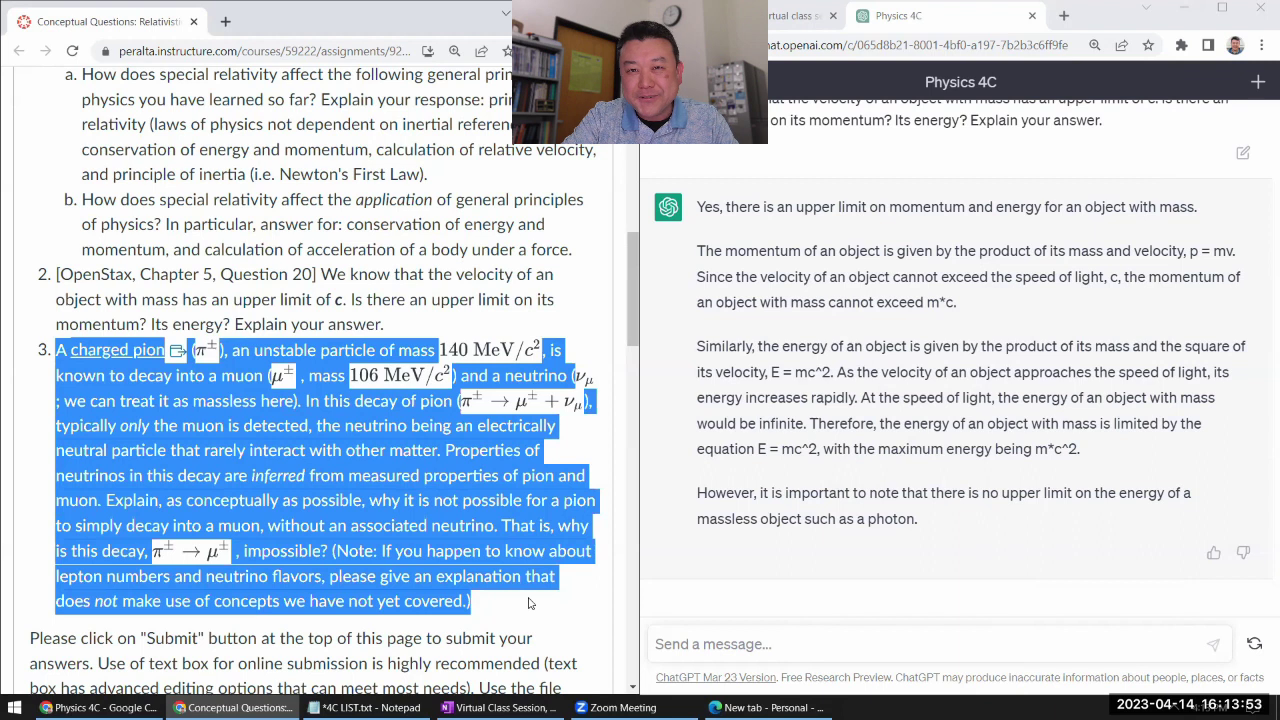
pyautogui.click(750, 644)
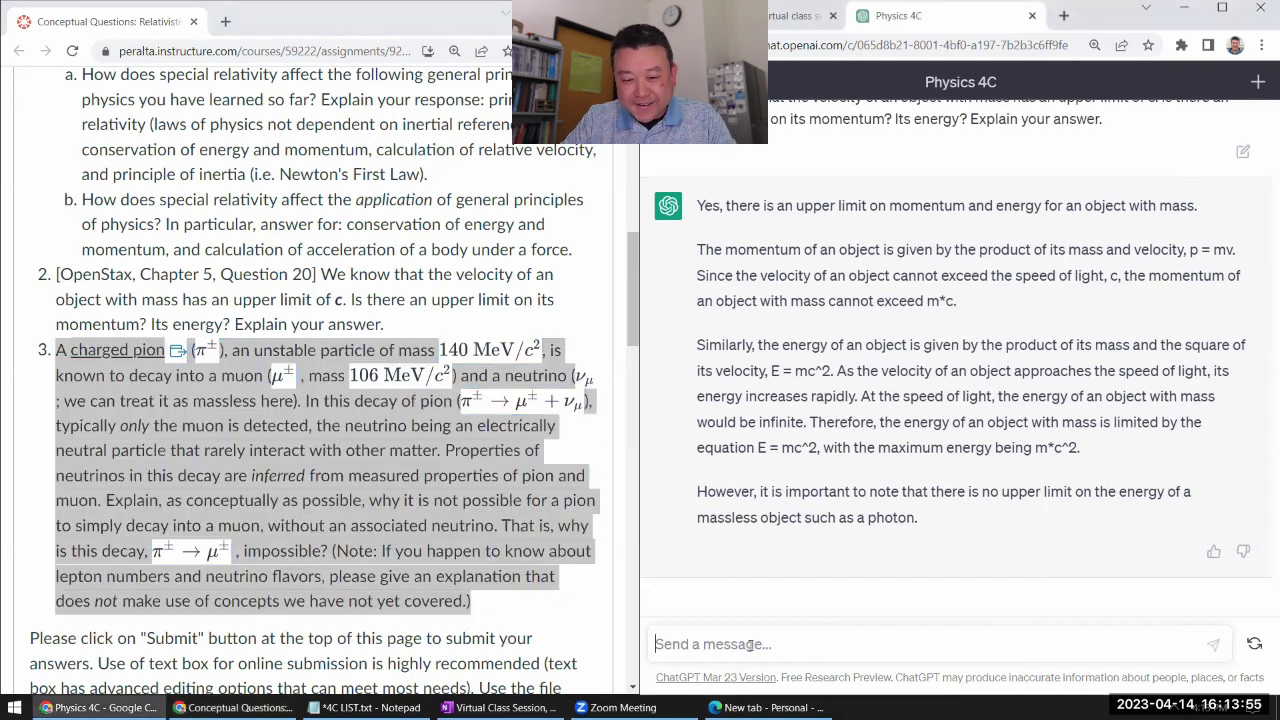
pyautogui.hotkey('ctrl', 'v')
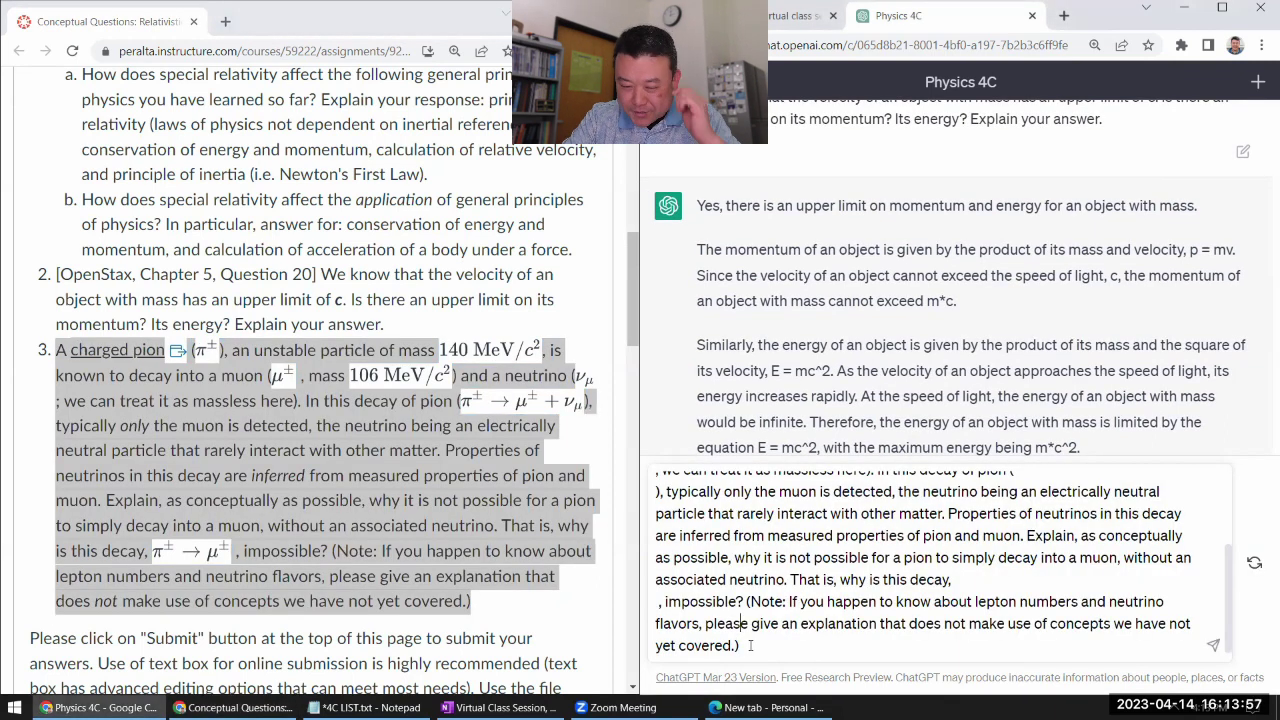
# Step: Remove the stray link text and give the pion as pi^plusminus with 140 MeV/c^2
pyautogui.scroll(3, 750, 645)
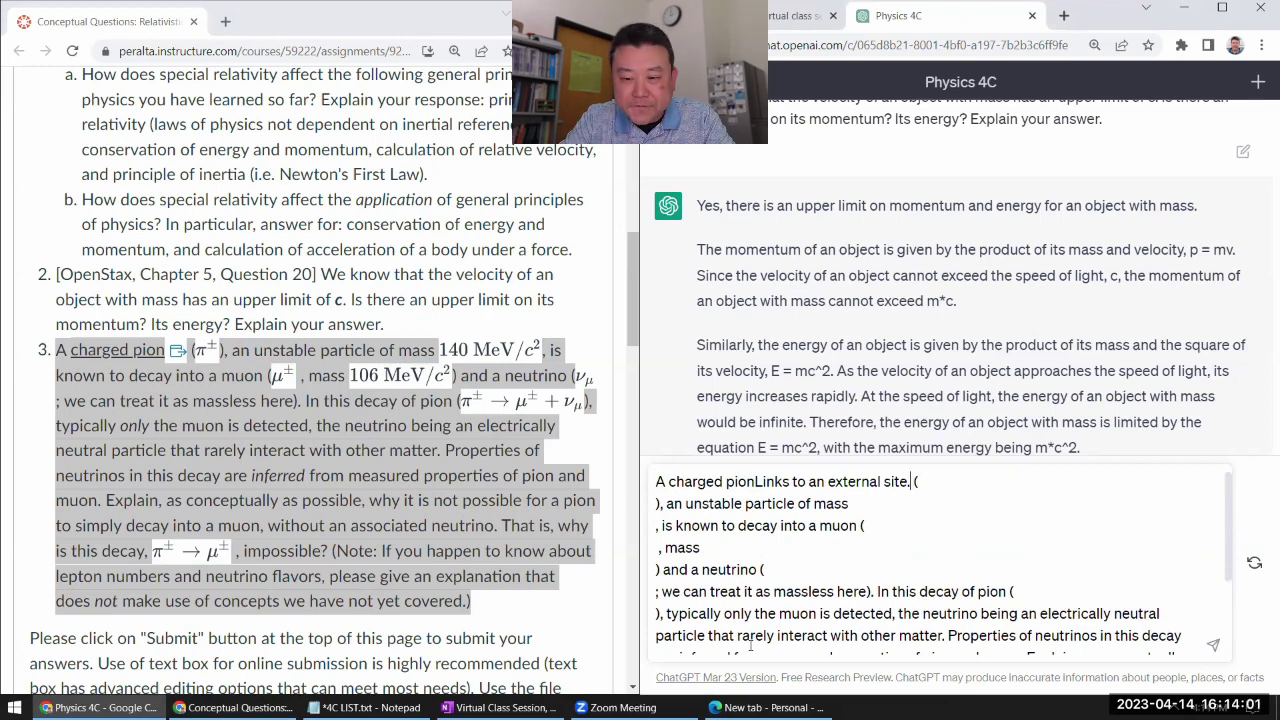
pyautogui.hotkey('shift', 'Left')
pyautogui.hotkey('shift', 'Left')
pyautogui.hotkey('shift', 'Left')
pyautogui.hotkey('shift', 'Left')
pyautogui.hotkey('shift', 'Left')
pyautogui.hotkey('shift', 'Left')
pyautogui.hotkey('shift', 'Left')
pyautogui.hotkey('shift', 'Left')
pyautogui.hotkey('shift', 'Left')
pyautogui.hotkey('shift', 'Left')
pyautogui.hotkey('shift', 'Left')
pyautogui.hotkey('shift', 'Left')
pyautogui.hotkey('shift', 'Left')
pyautogui.hotkey('shift', 'Left')
pyautogui.hotkey('shift', 'Left')
pyautogui.hotkey('shift', 'Left')
pyautogui.hotkey('shift', 'Left')
pyautogui.hotkey('shift', 'Left')
pyautogui.hotkey('shift', 'Left')
pyautogui.hotkey('shift', 'Left')
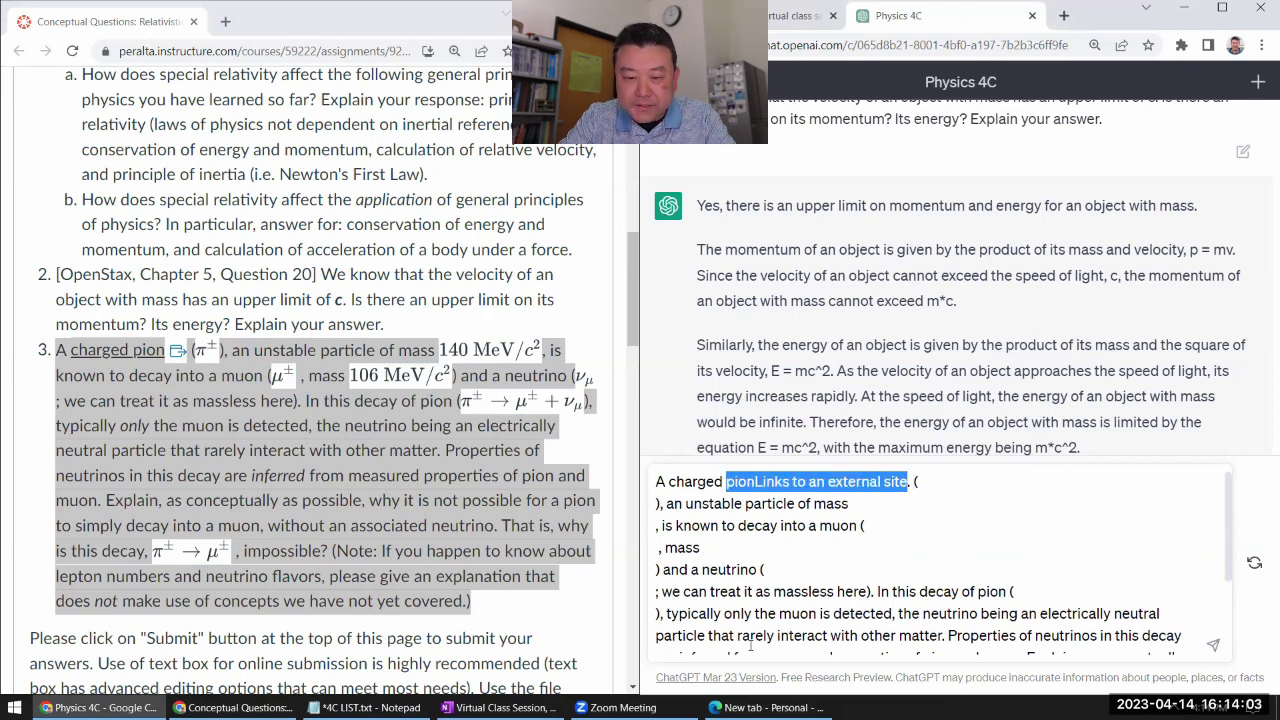
pyautogui.hotkey('shift', 'Right')
pyautogui.press('BackSpace')
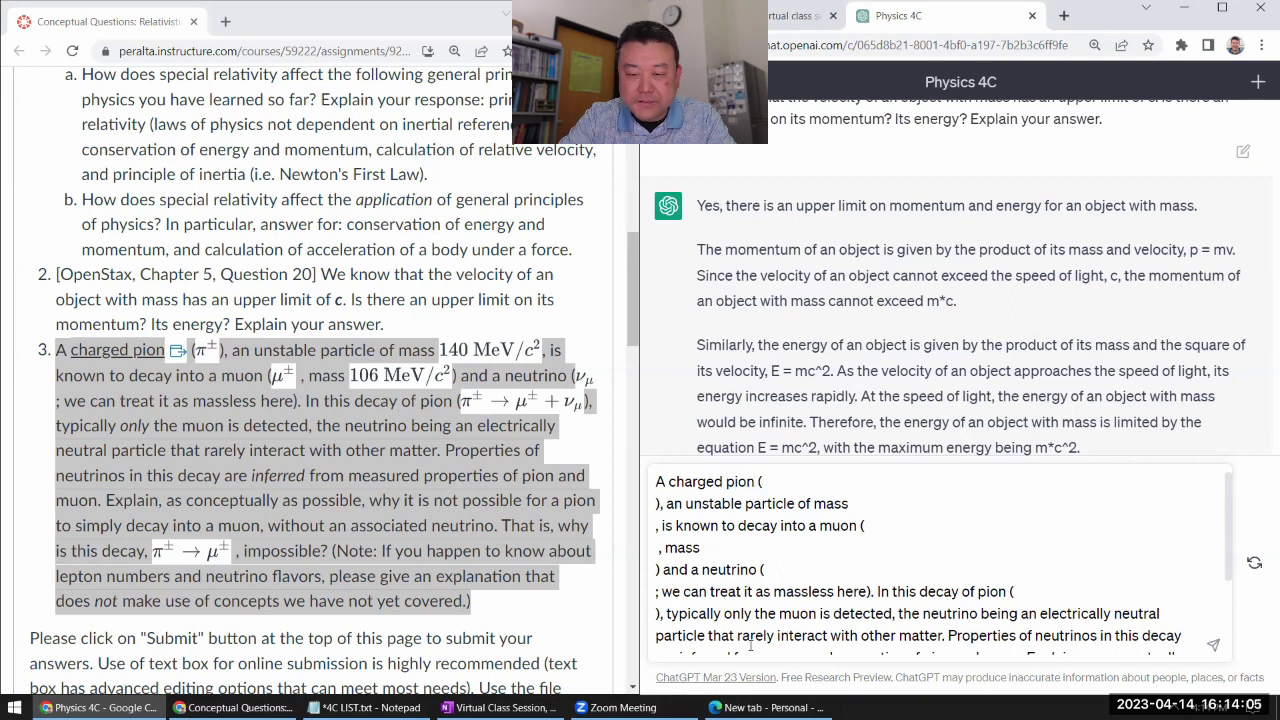
pyautogui.write('pi')
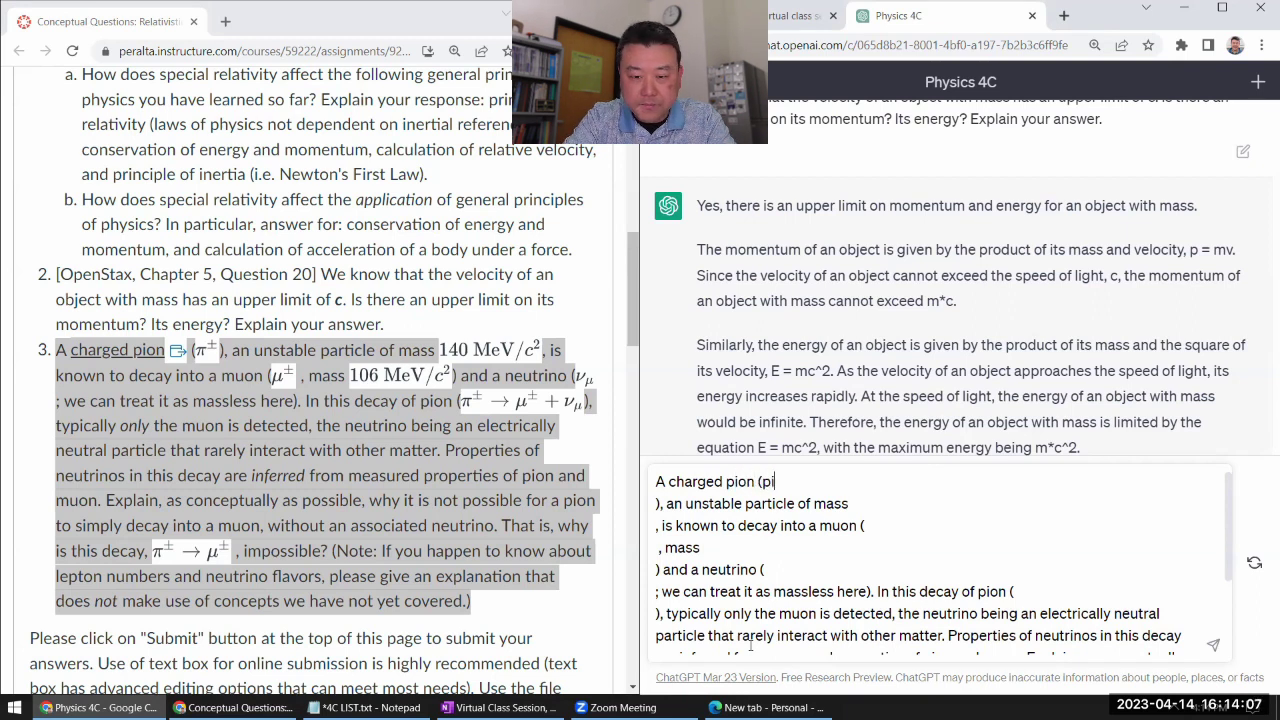
pyautogui.write('^plusminus)')
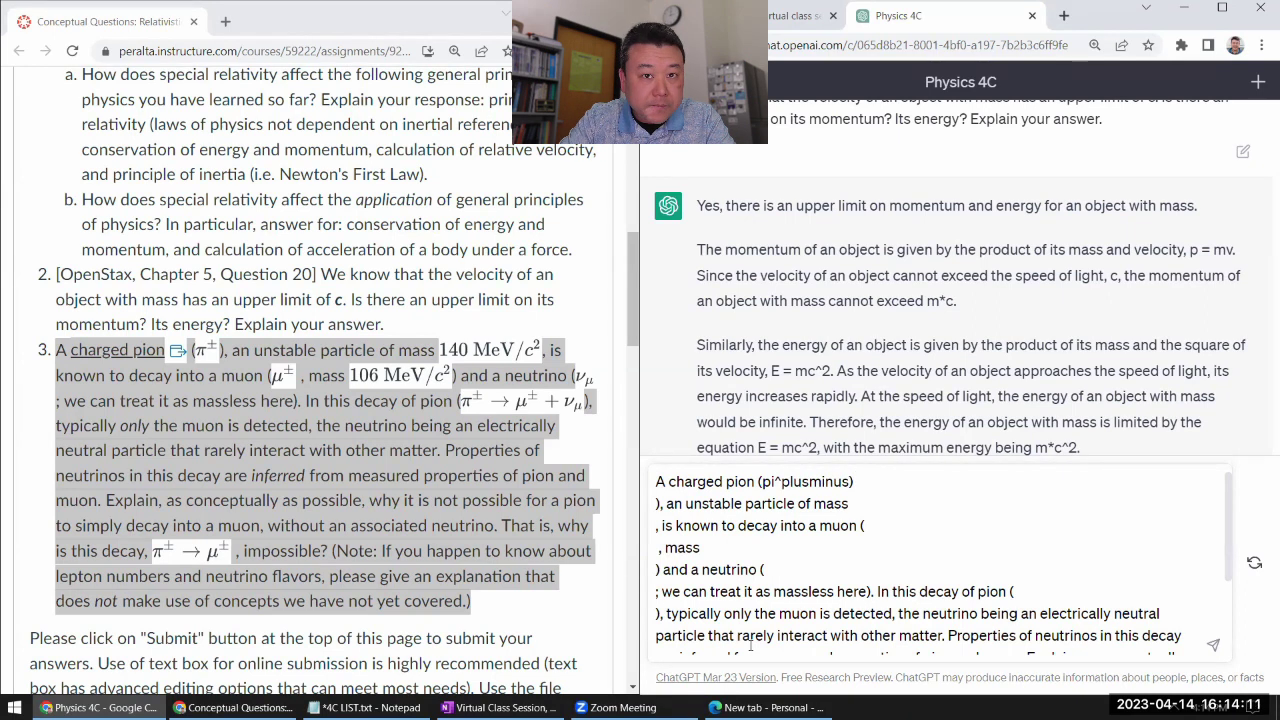
pyautogui.press('Delete')
pyautogui.press('Delete')
pyautogui.press('Delete')
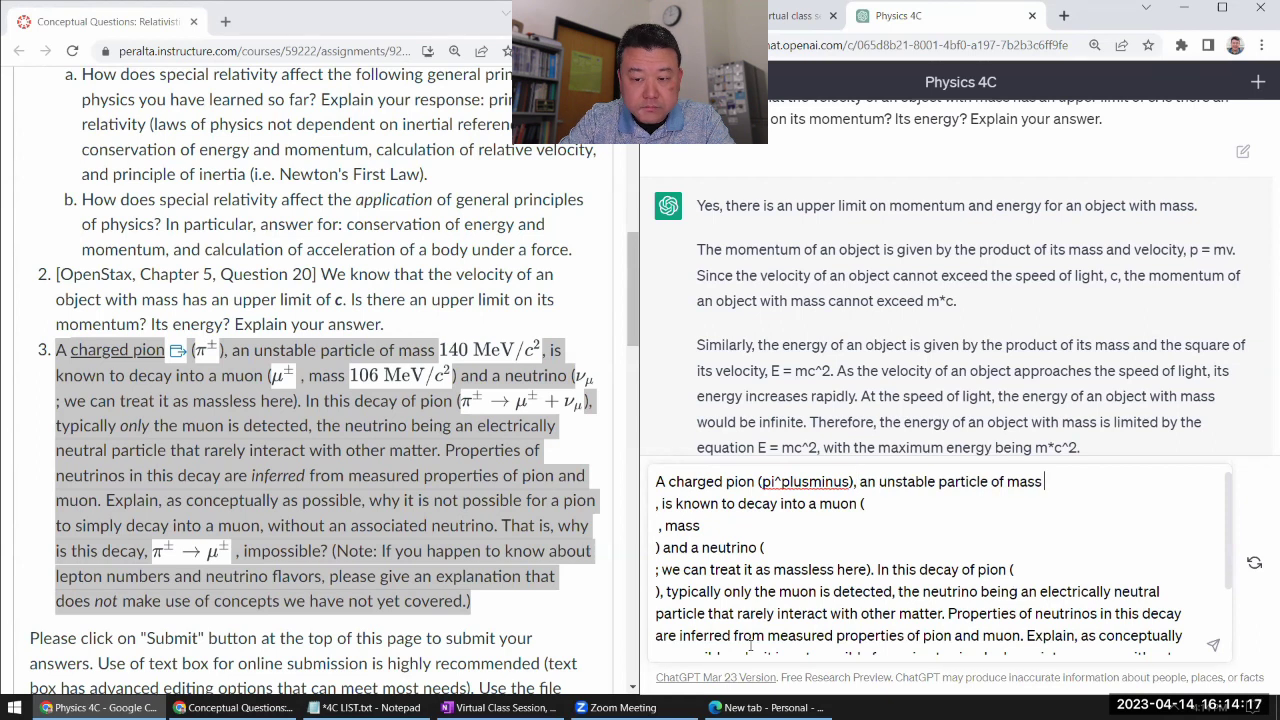
pyautogui.write('140 MeV/c')
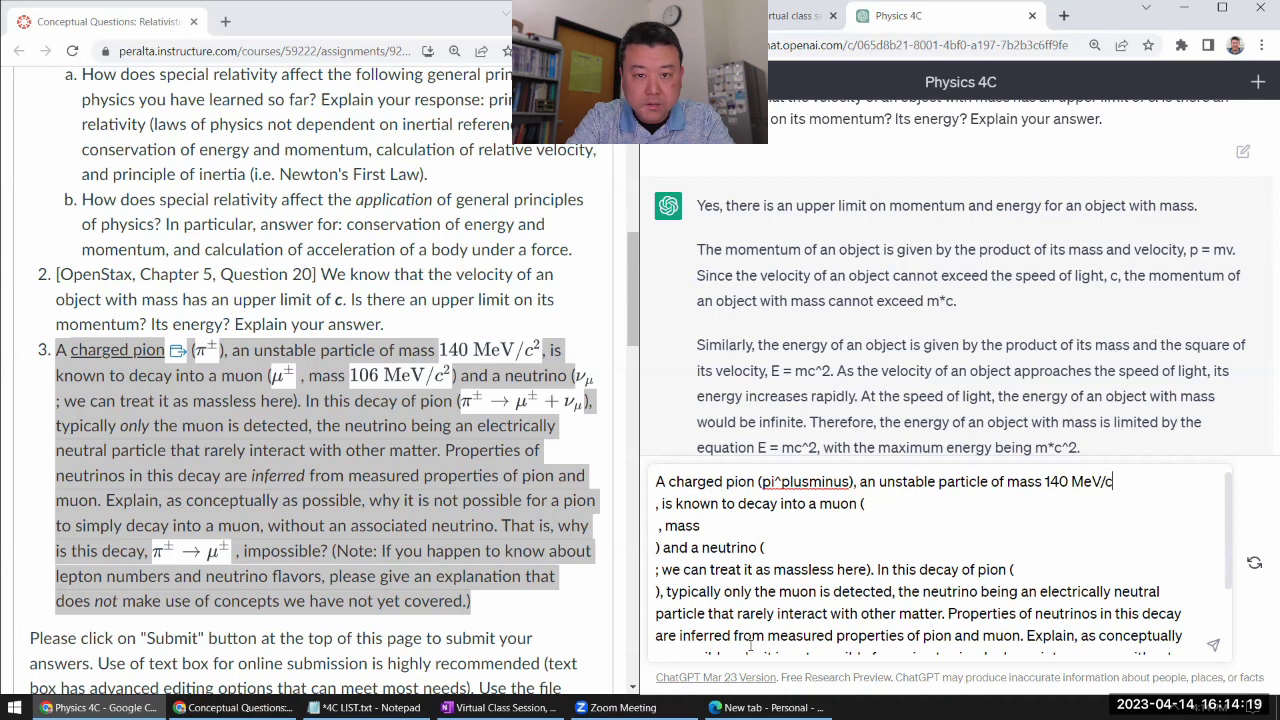
pyautogui.write('^2')
pyautogui.press('Delete')
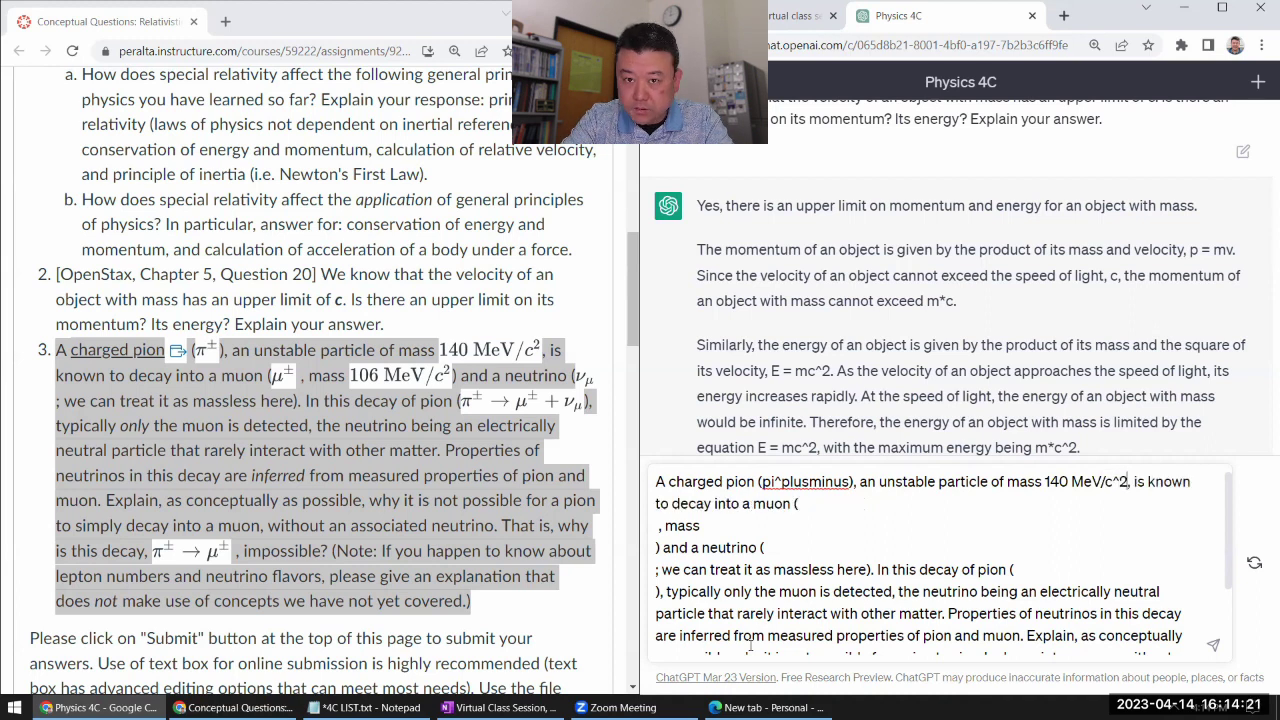
# Step: Give the muon as mu^plusminus with 106 MeV/c^2 and the neutrino as nu_mu
pyautogui.press('Down')
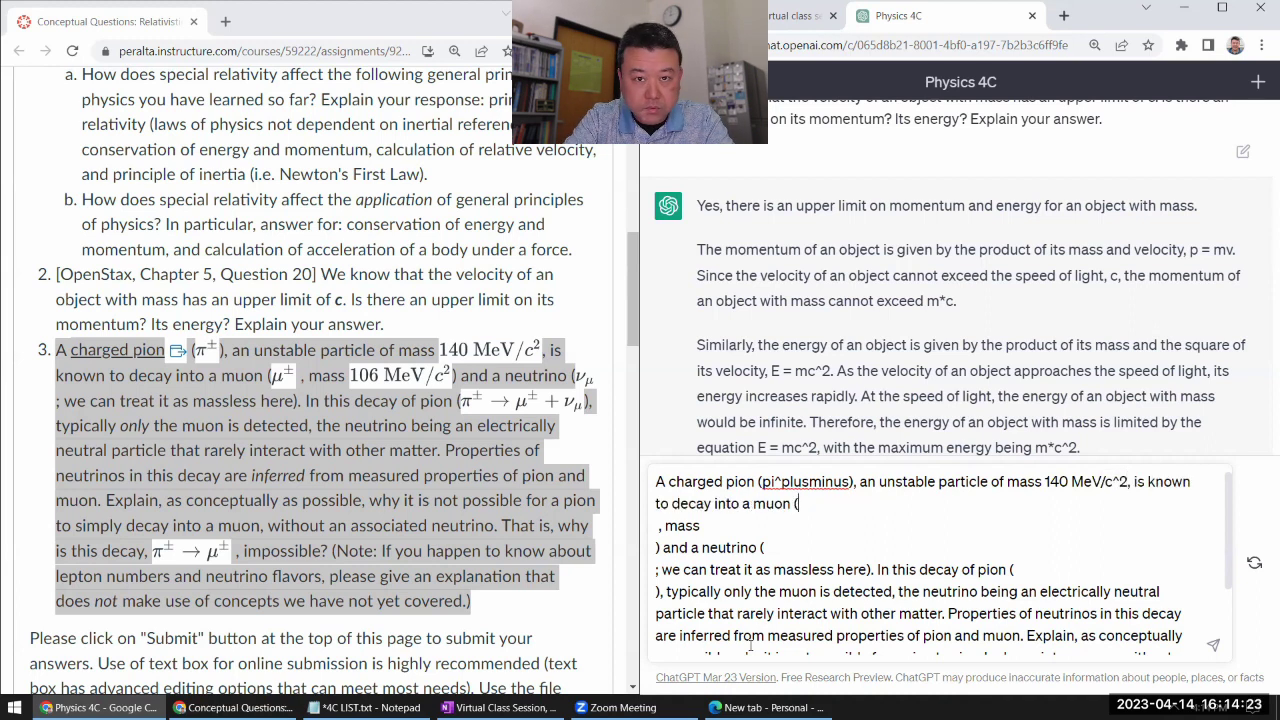
pyautogui.write('mu^plus')
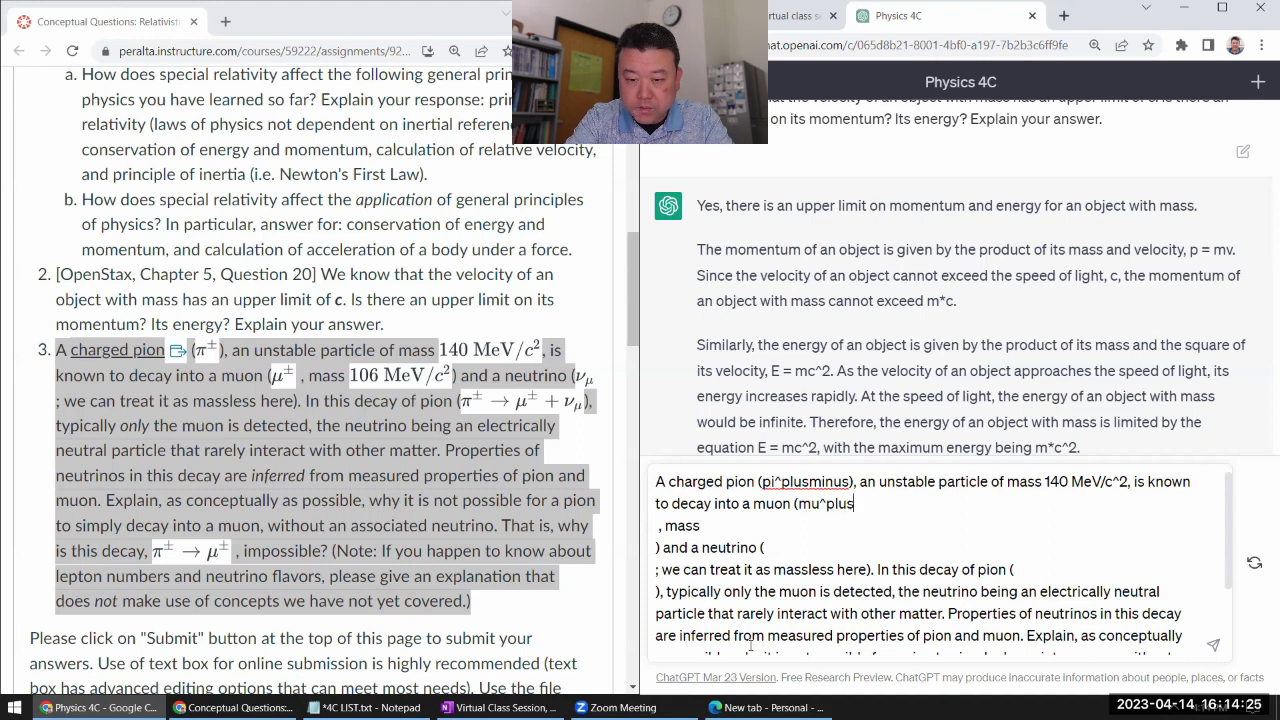
pyautogui.write('minus')
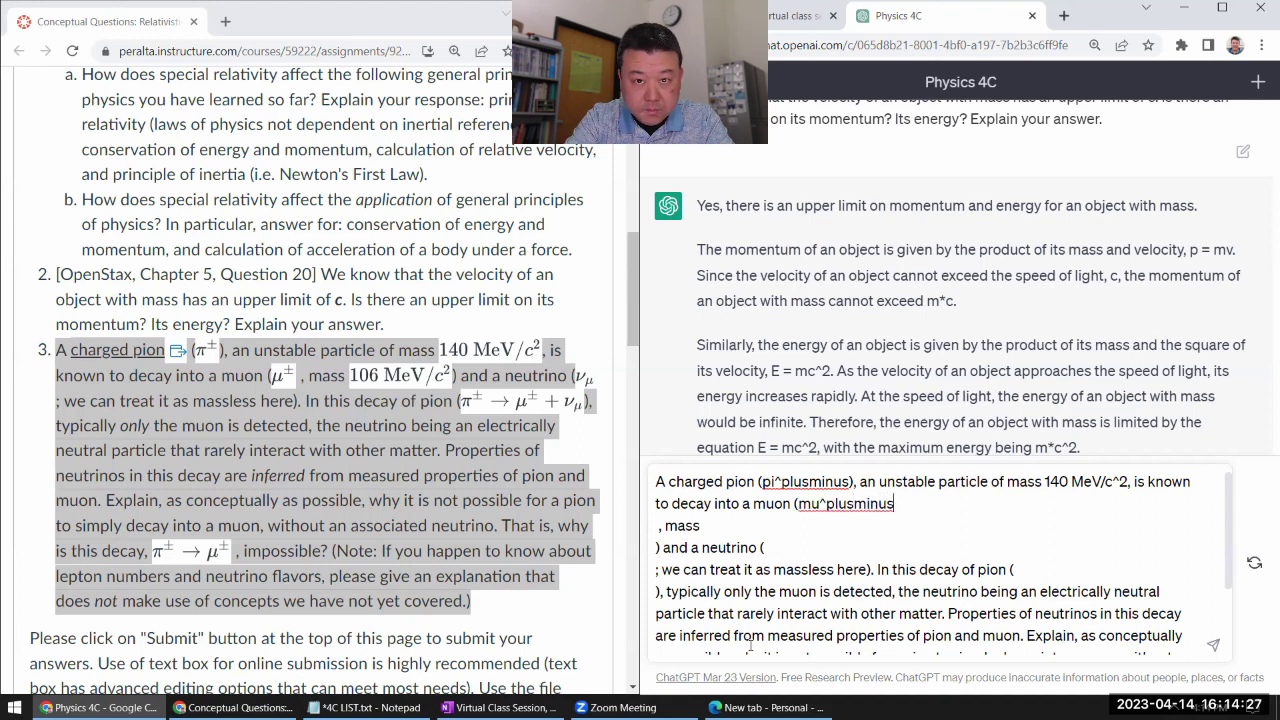
pyautogui.press('Delete')
pyautogui.press('Delete')
pyautogui.press('Delete')
pyautogui.press('Delete')
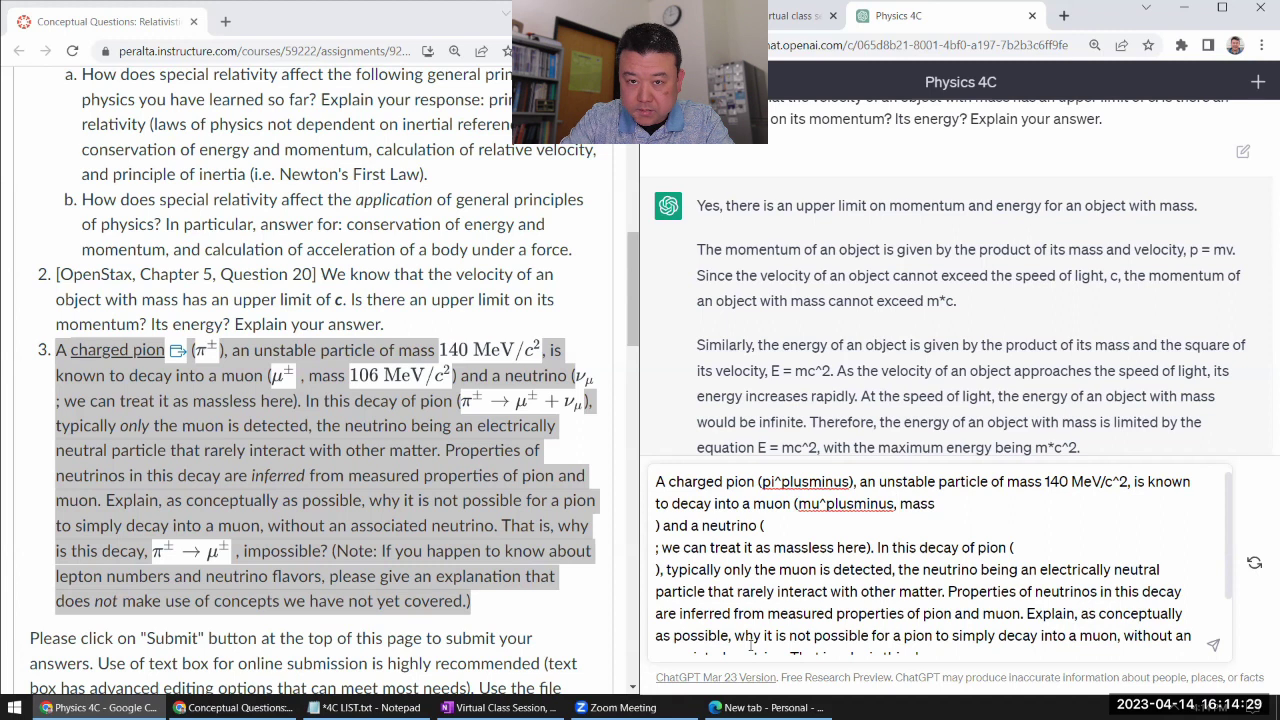
pyautogui.write('106 He')
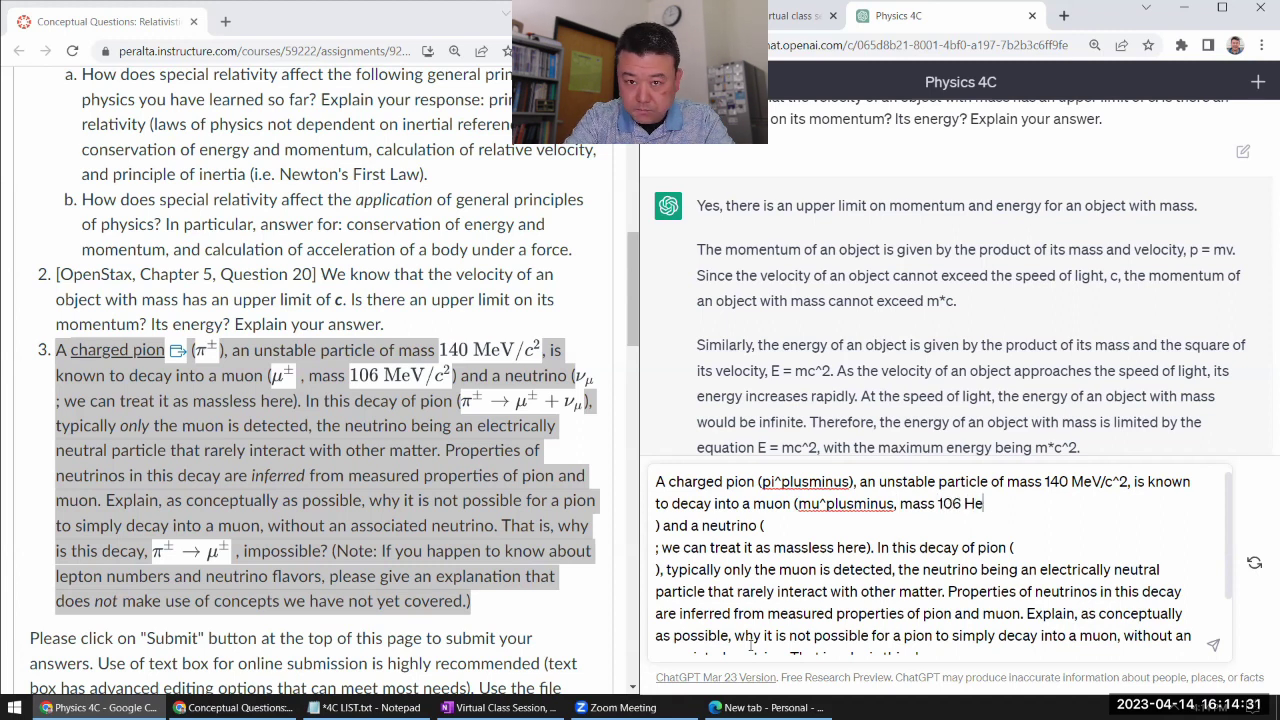
pyautogui.press('BackSpace')
pyautogui.press('BackSpace')
pyautogui.write('MeV/c^2')
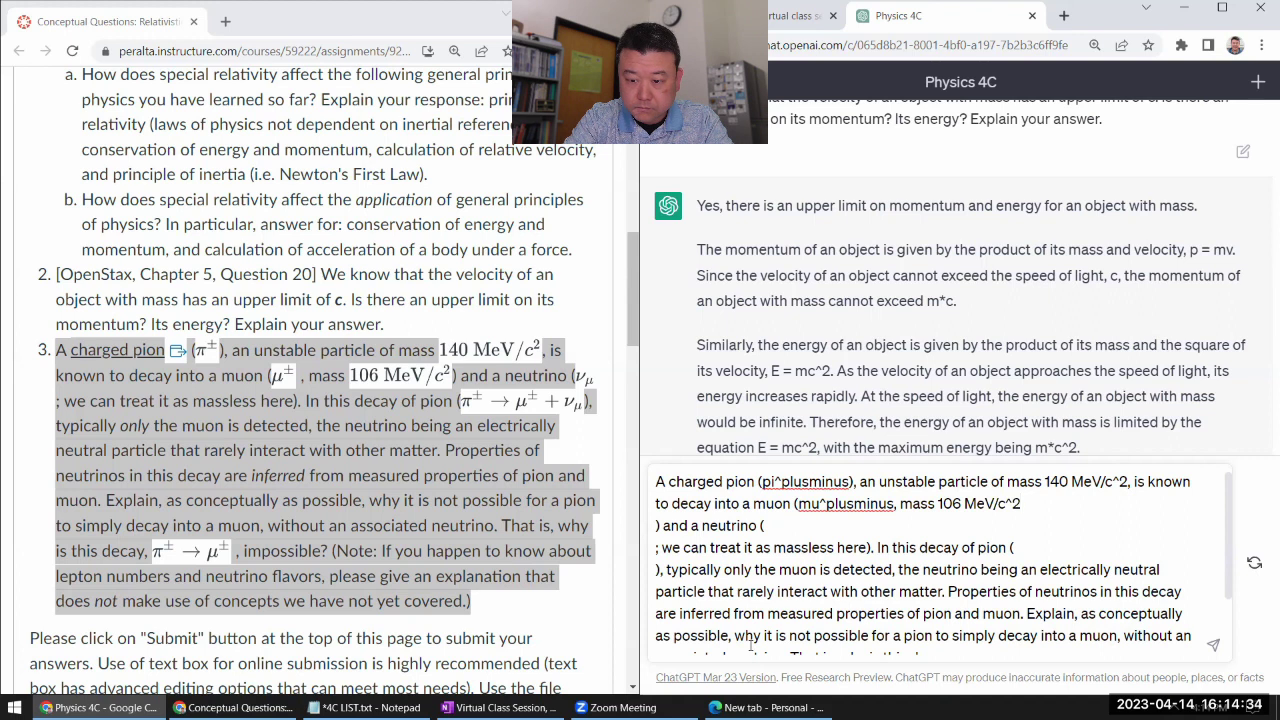
pyautogui.press('Delete')
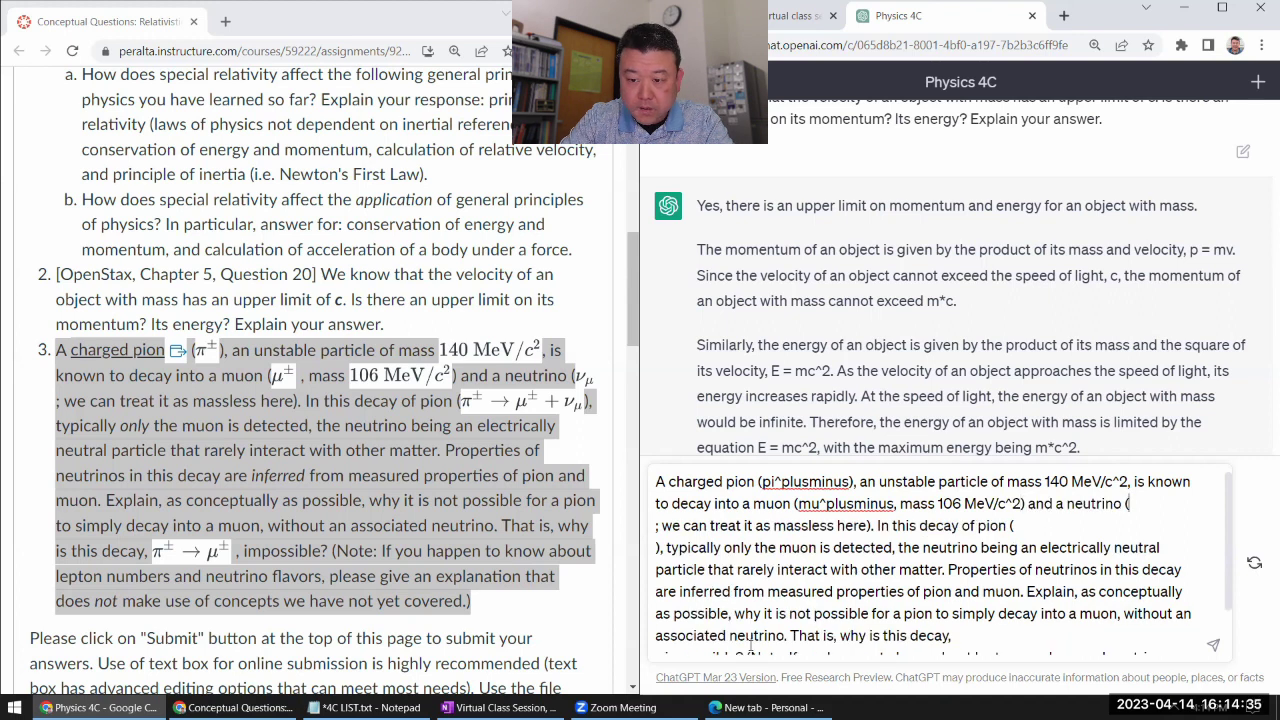
pyautogui.write('nu_mu')
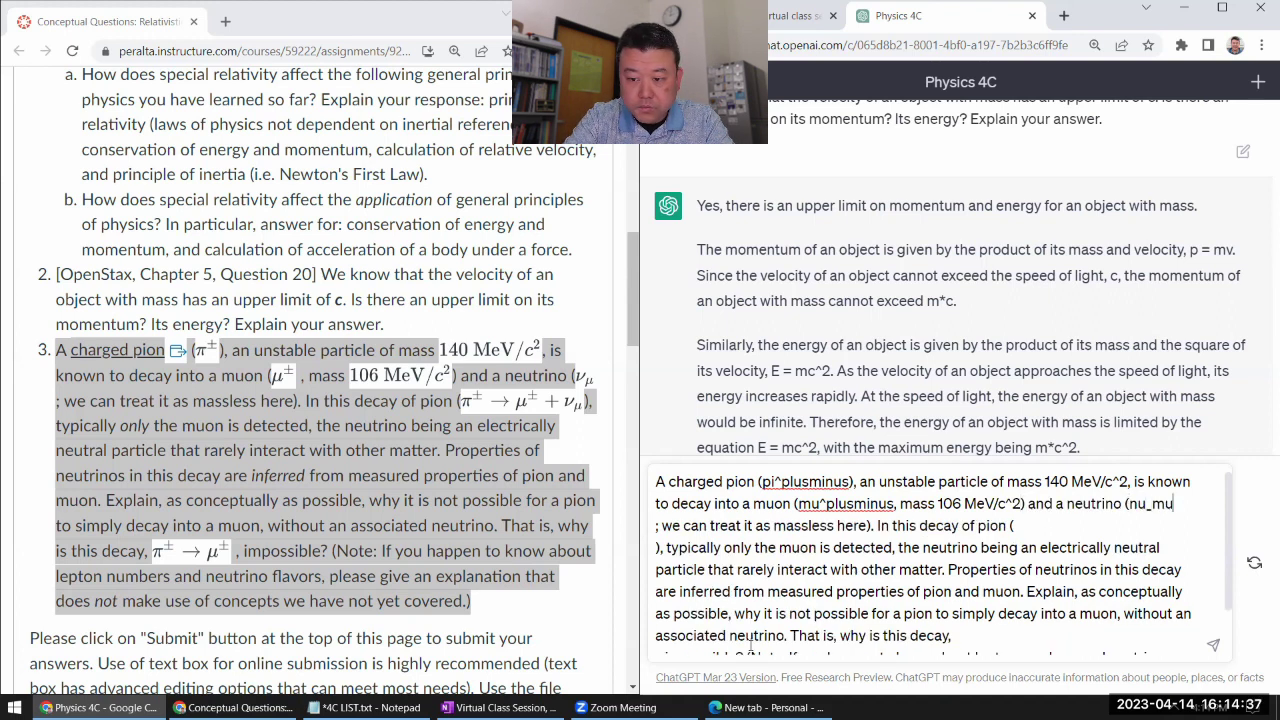
pyautogui.press('Delete')
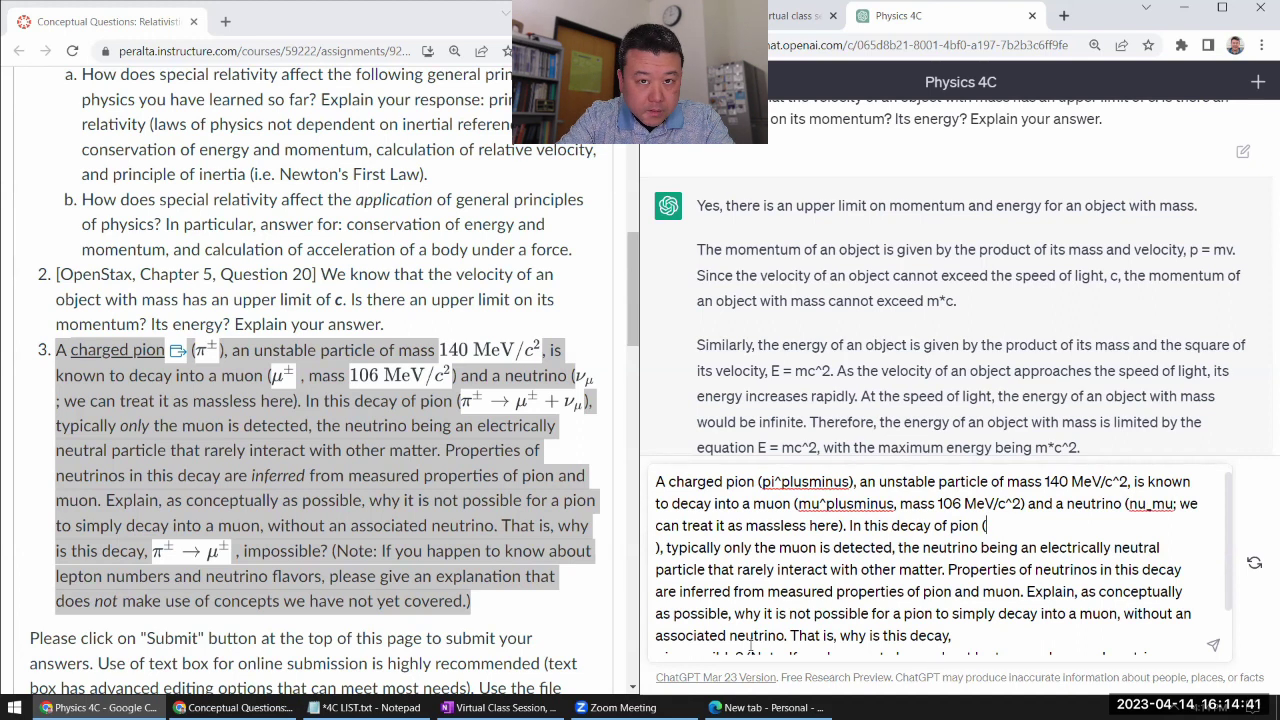
# Step: Type the decays pi^plusminus -> mu^plusminus + nu_mu and pi^plusminus->mu^plusminus, joining broken lines
pyautogui.press('Delete')
pyautogui.write('pi^')
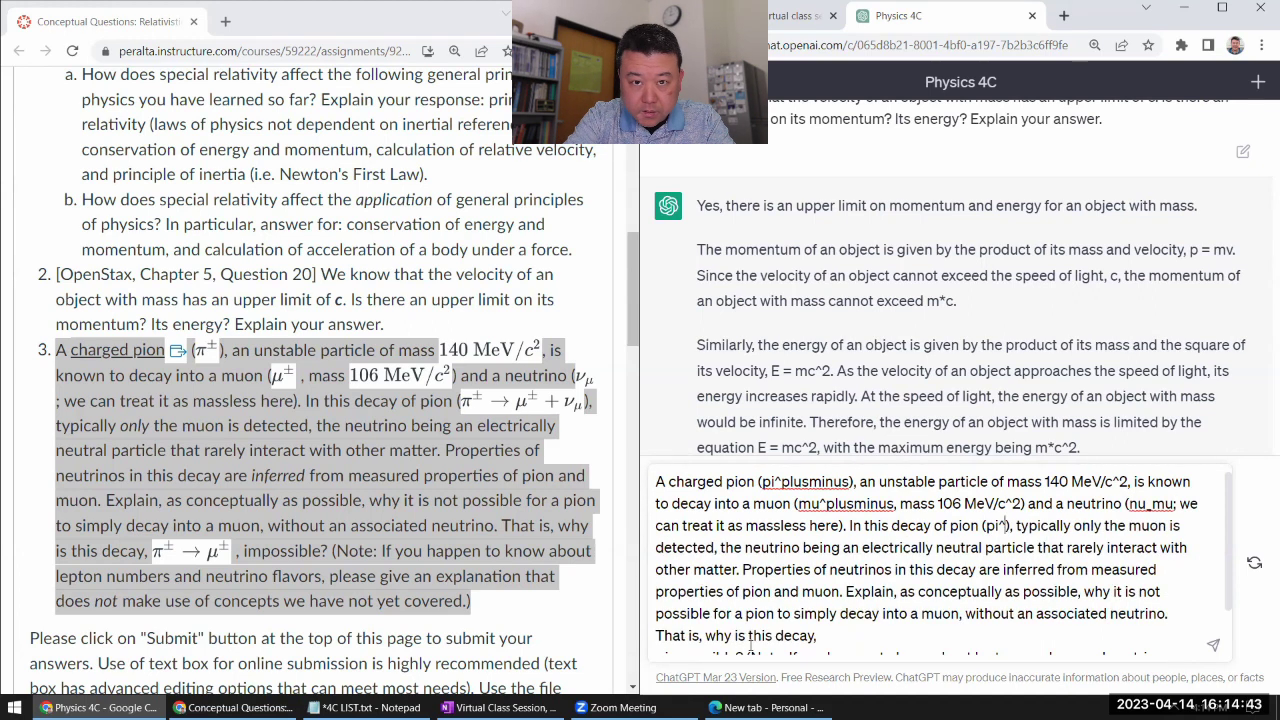
pyautogui.write('plusminus')
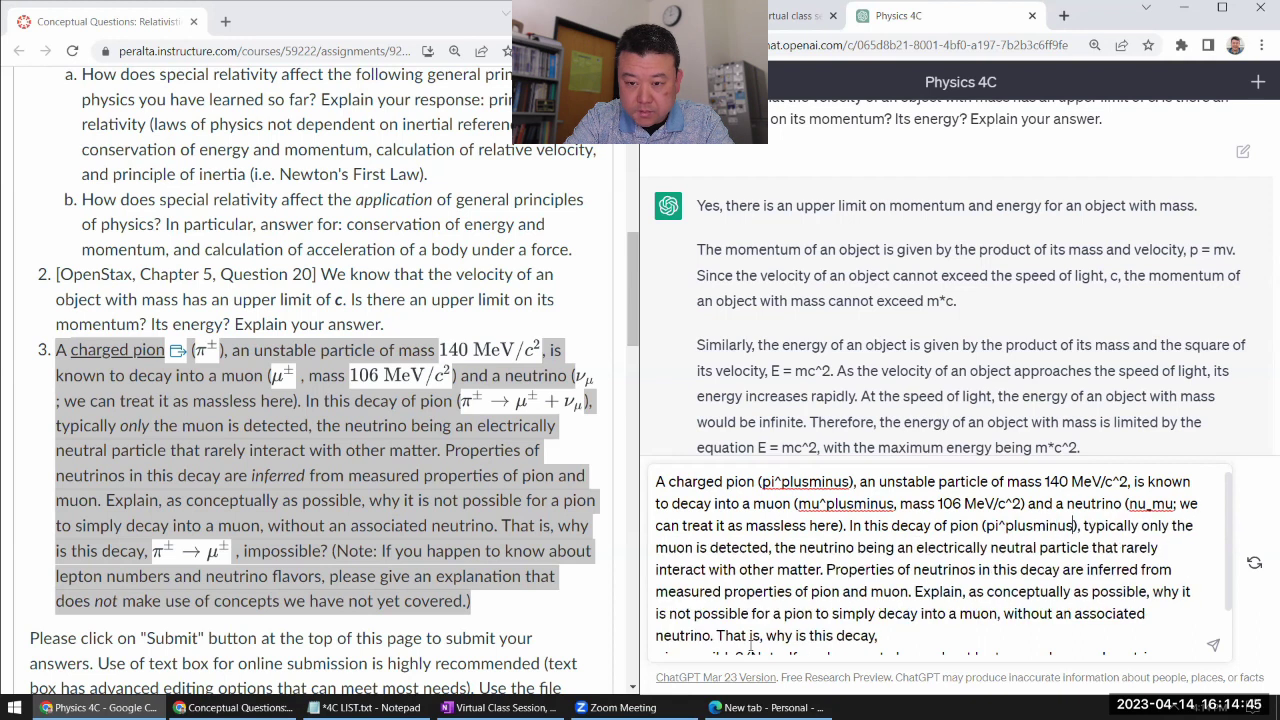
pyautogui.write(' -> mu')
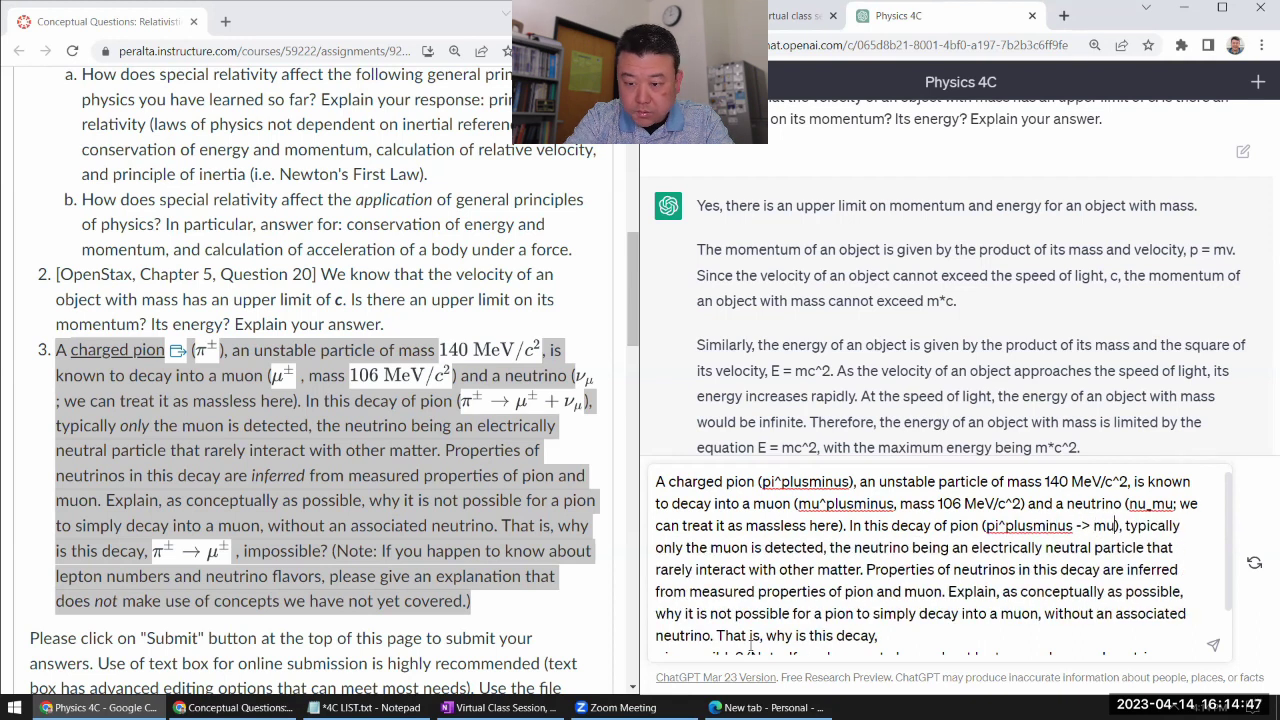
pyautogui.write('^plusminus')
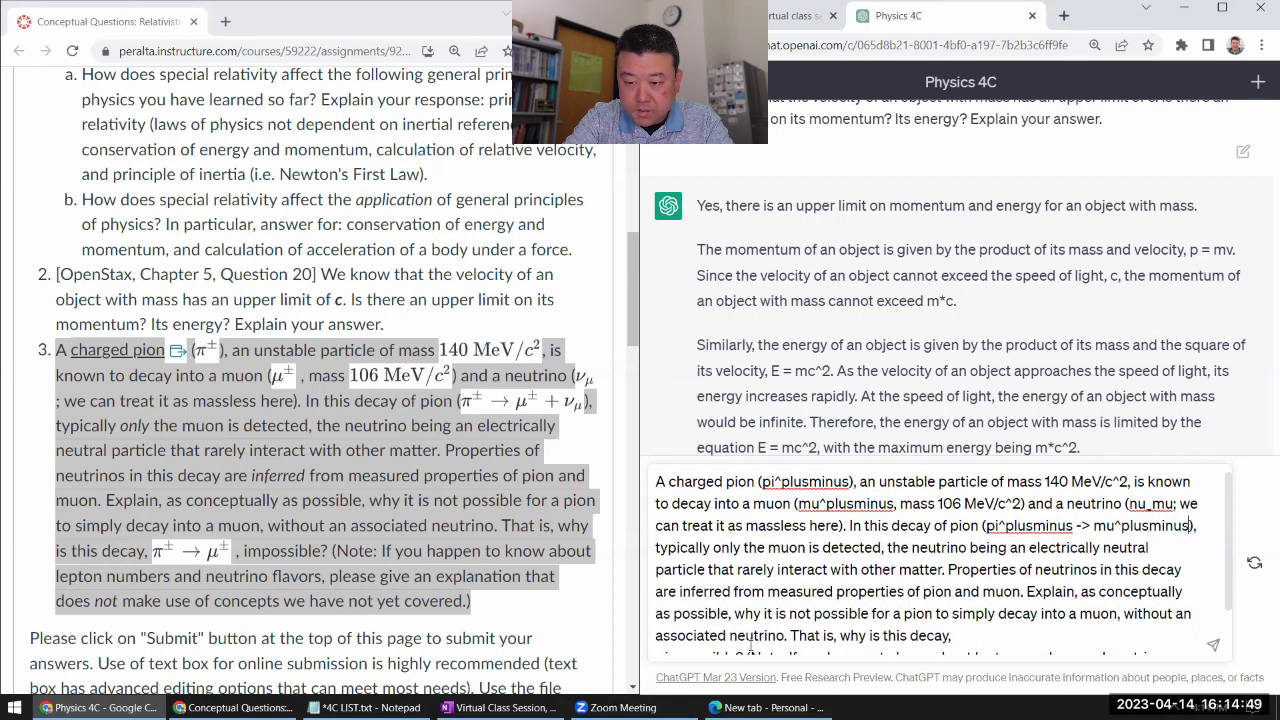
pyautogui.write(' + nu_mu')
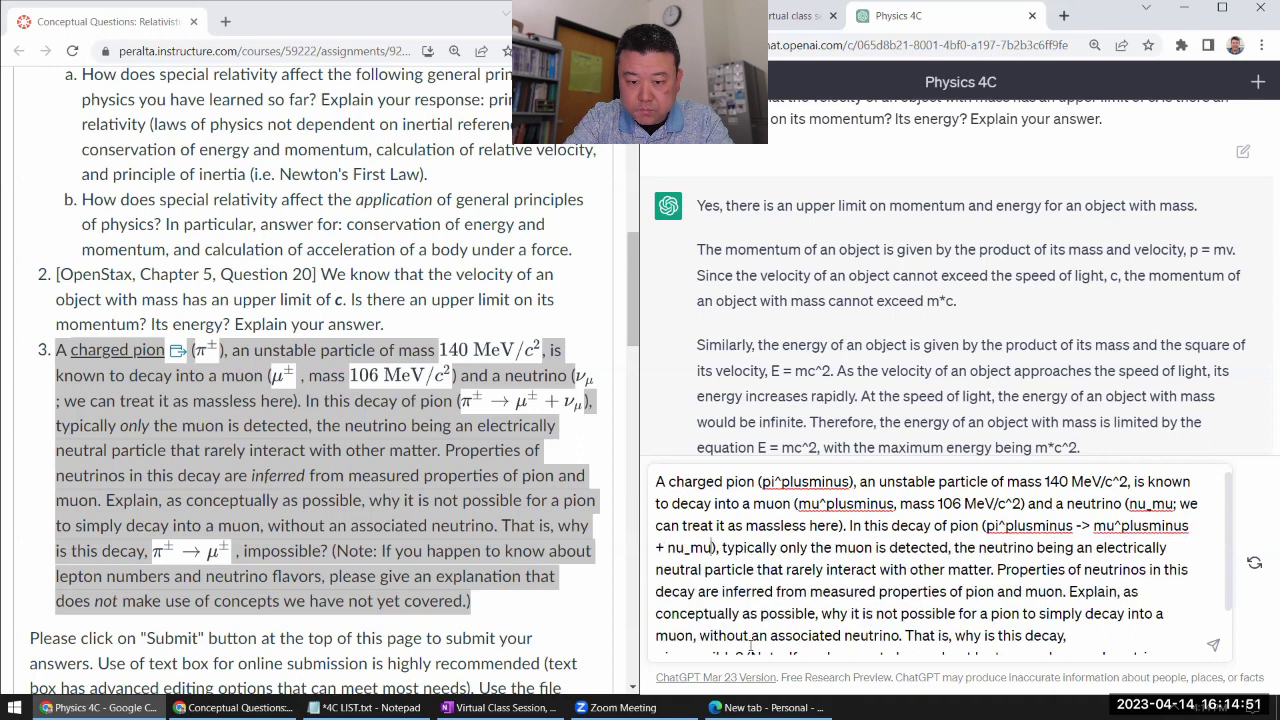
pyautogui.hotkey('ctrl', 'Right')
pyautogui.hotkey('ctrl', 'Right')
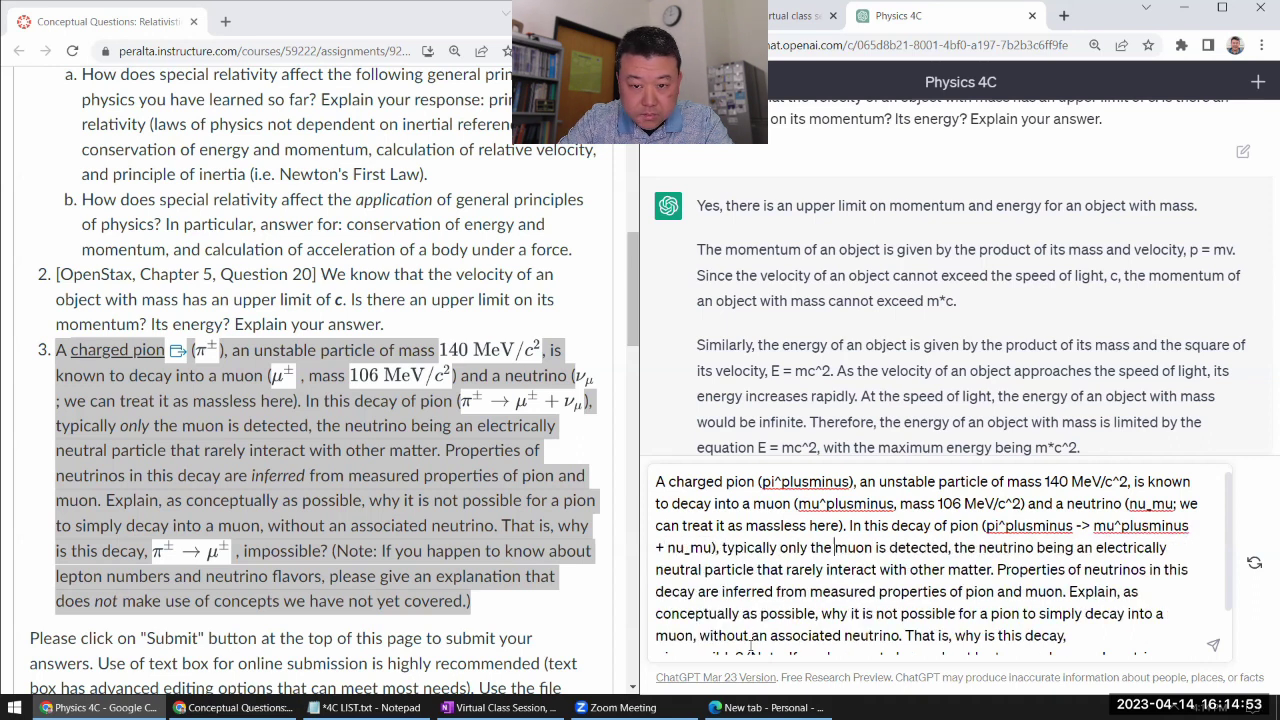
pyautogui.press('Down')
pyautogui.scroll(-2, 750, 645)
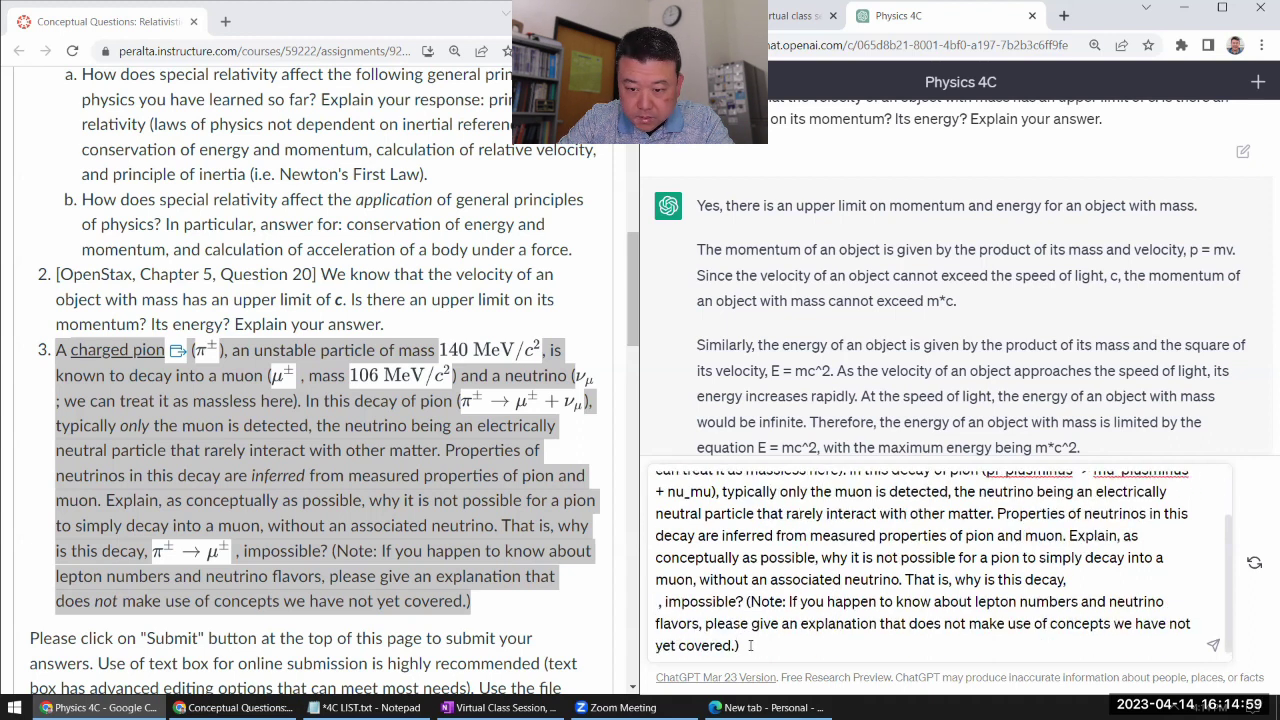
pyautogui.press('Up')
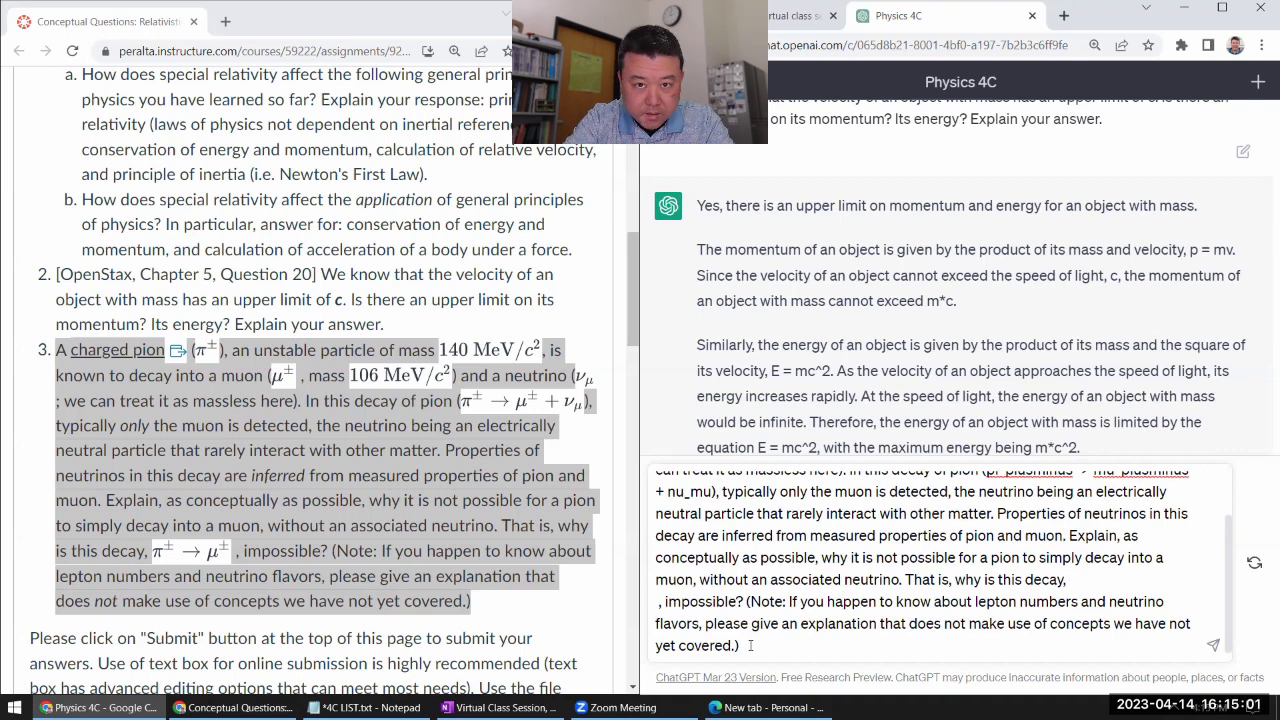
pyautogui.write('pi^plusmi')
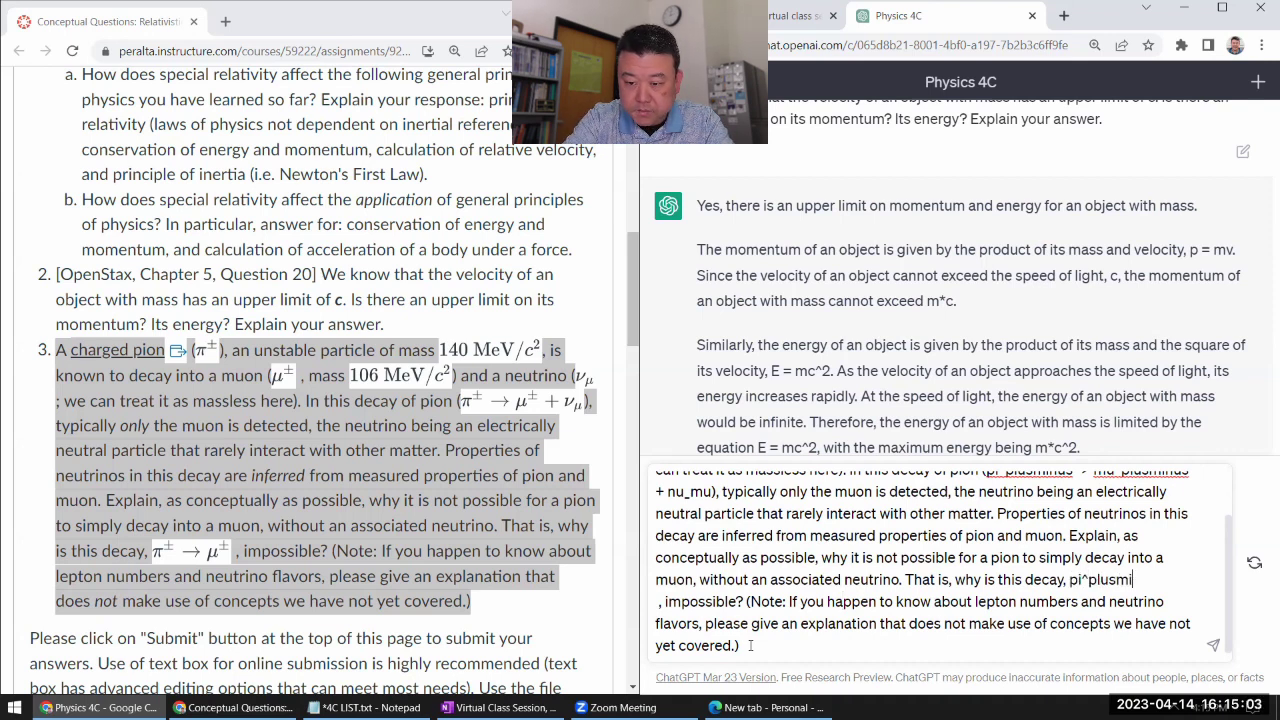
pyautogui.write('nus->m')
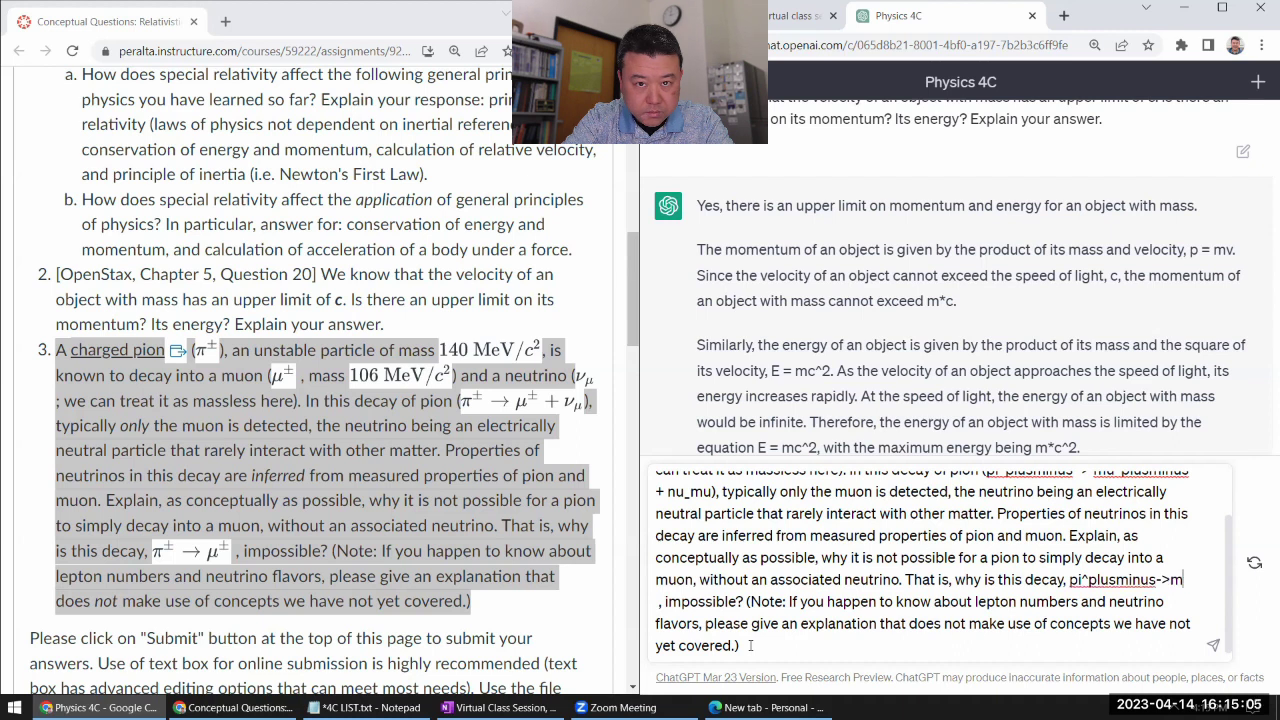
pyautogui.write('u^plusminu')
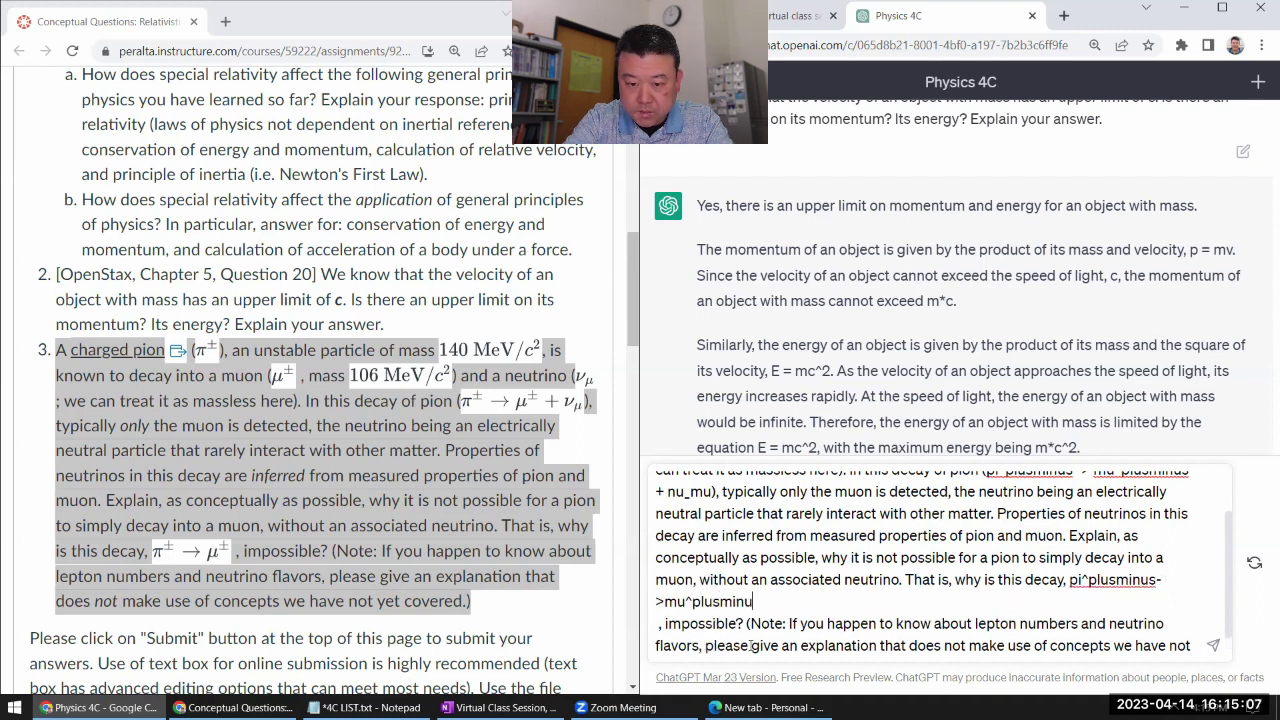
pyautogui.write('s')
pyautogui.press('Delete')
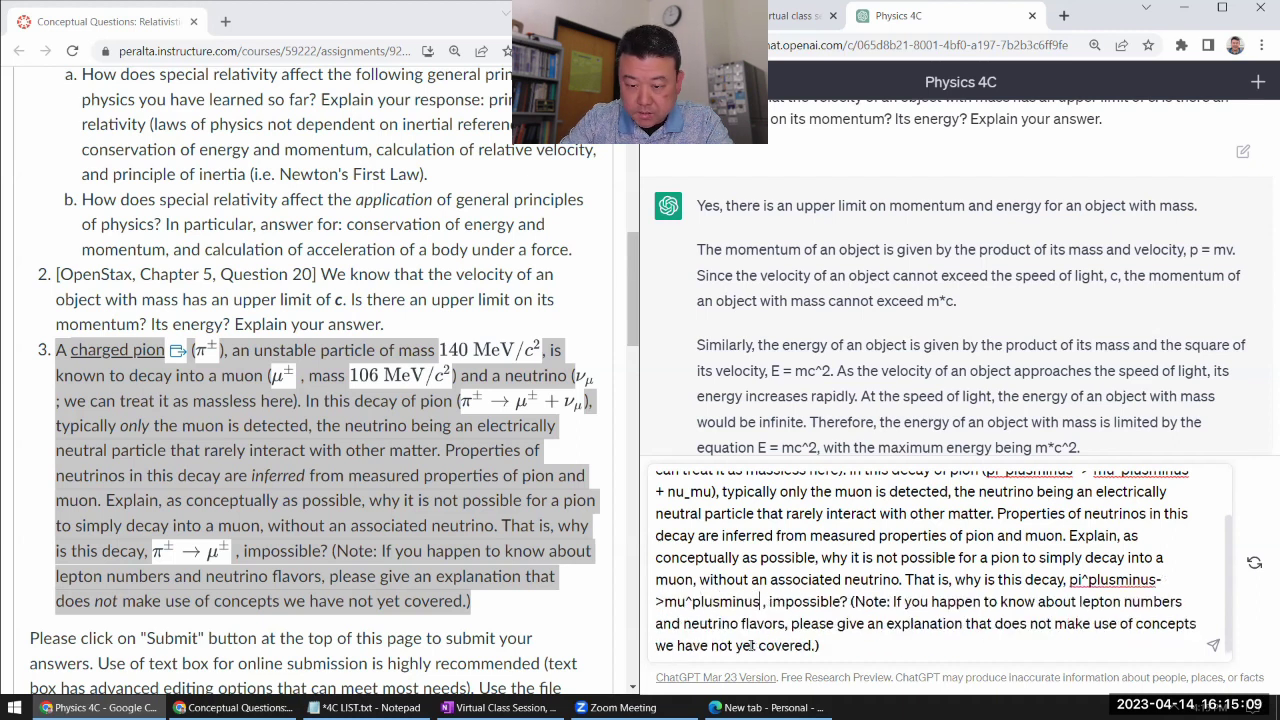
pyautogui.press('Delete')
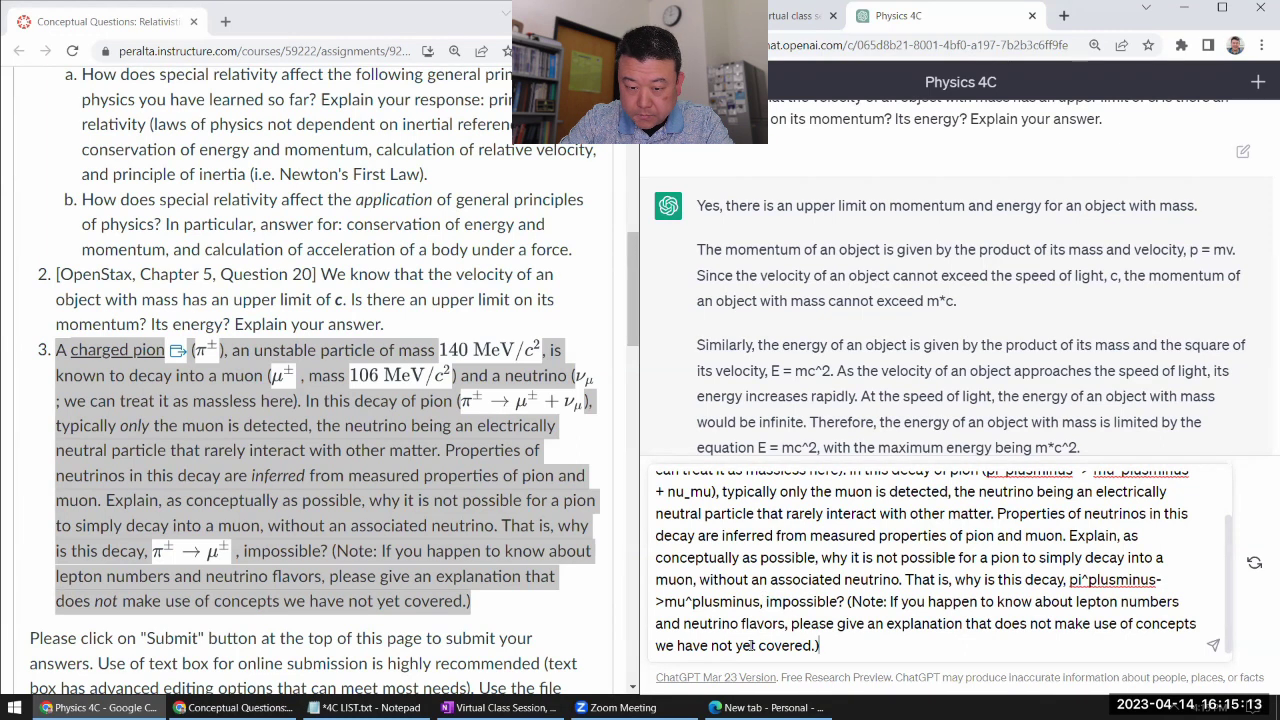
pyautogui.click(1213, 645)
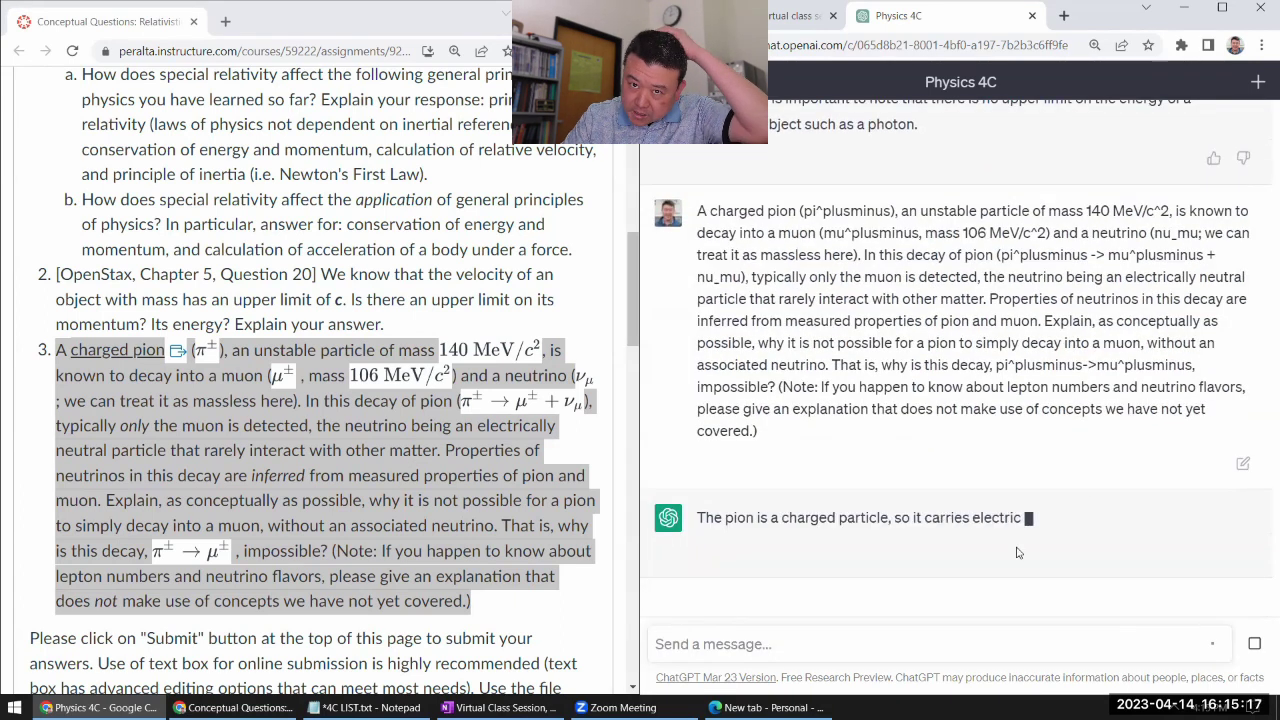
pyautogui.scroll(1, 897, 460)
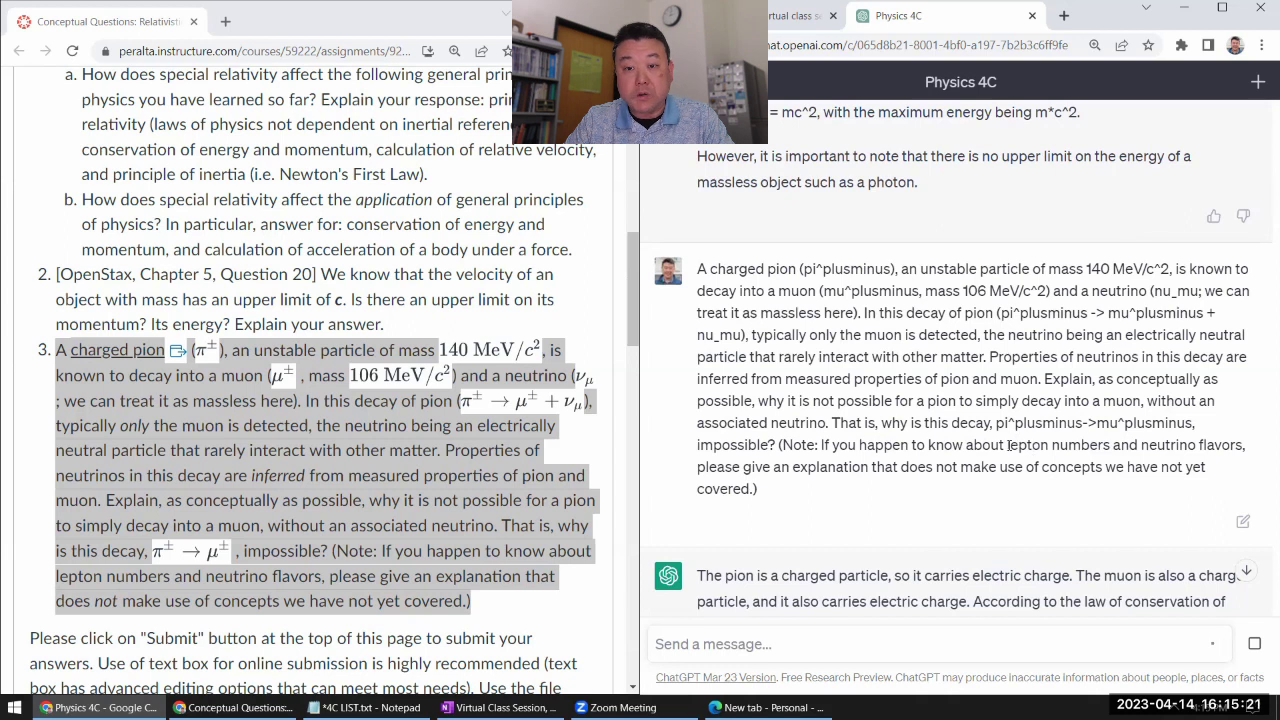
pyautogui.moveTo(1008, 446); pyautogui.dragTo(1244, 445)
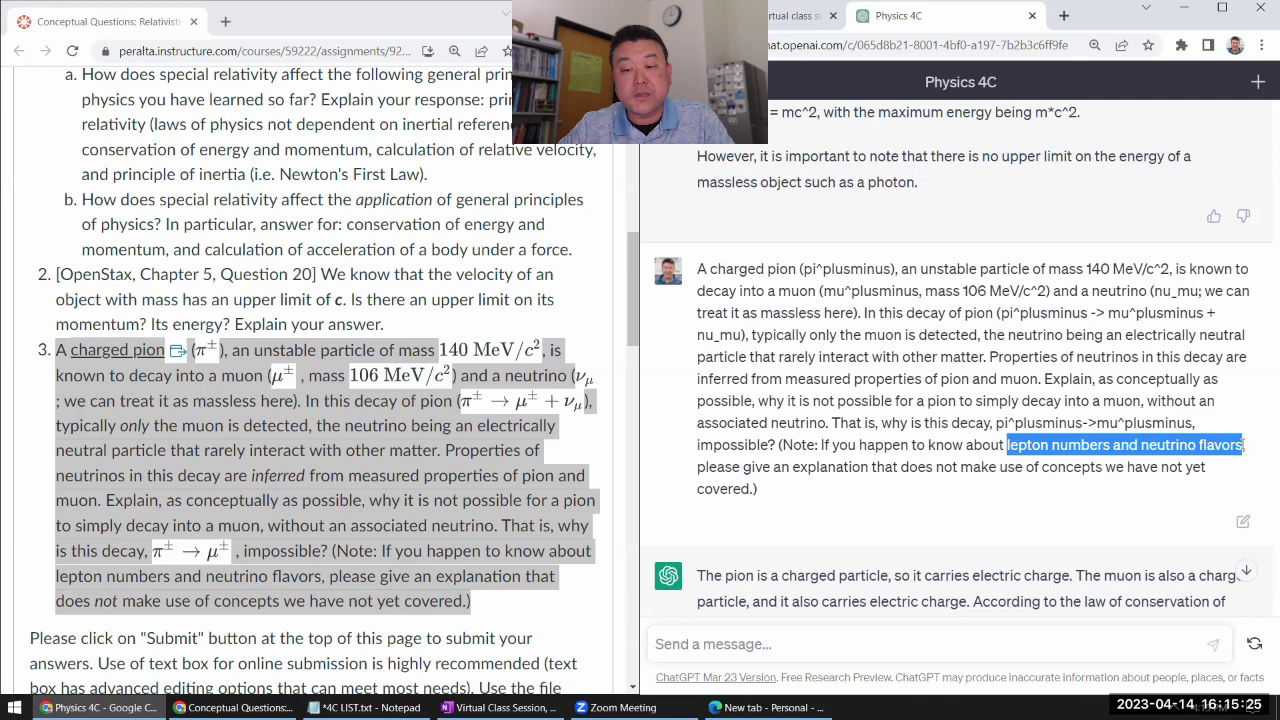
pyautogui.click(967, 459)
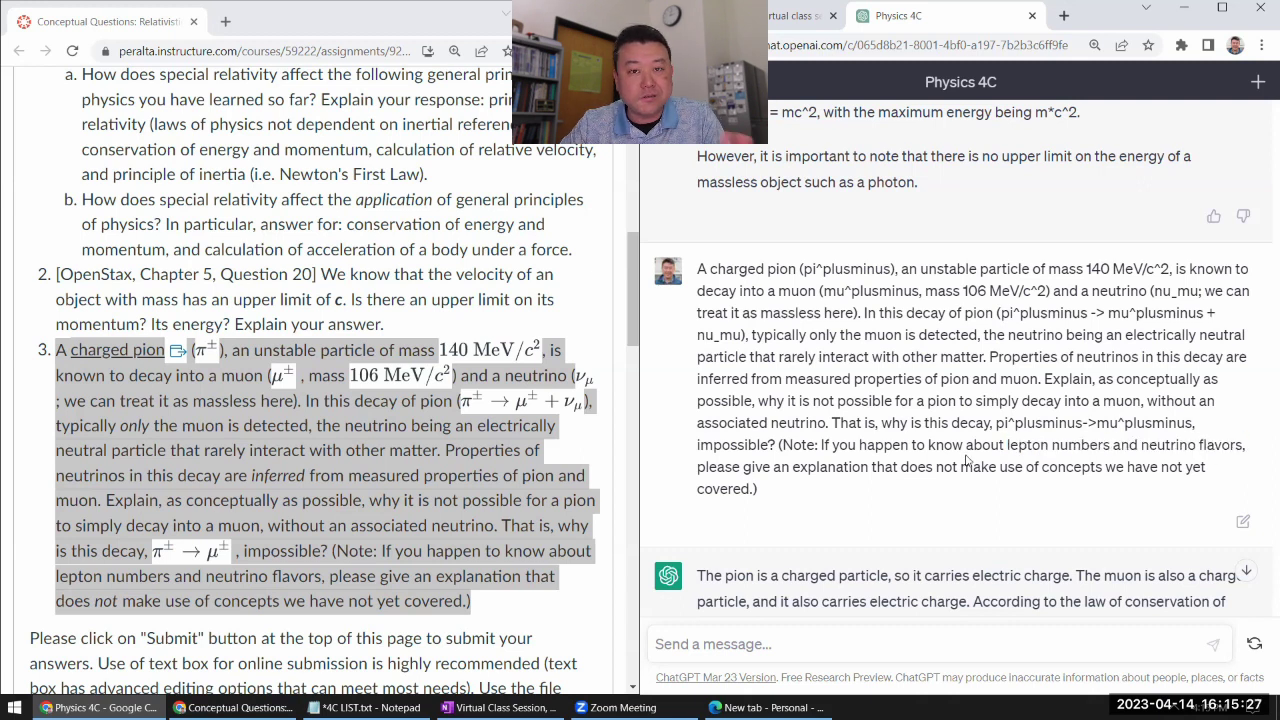
pyautogui.scroll(-2, 940, 405)
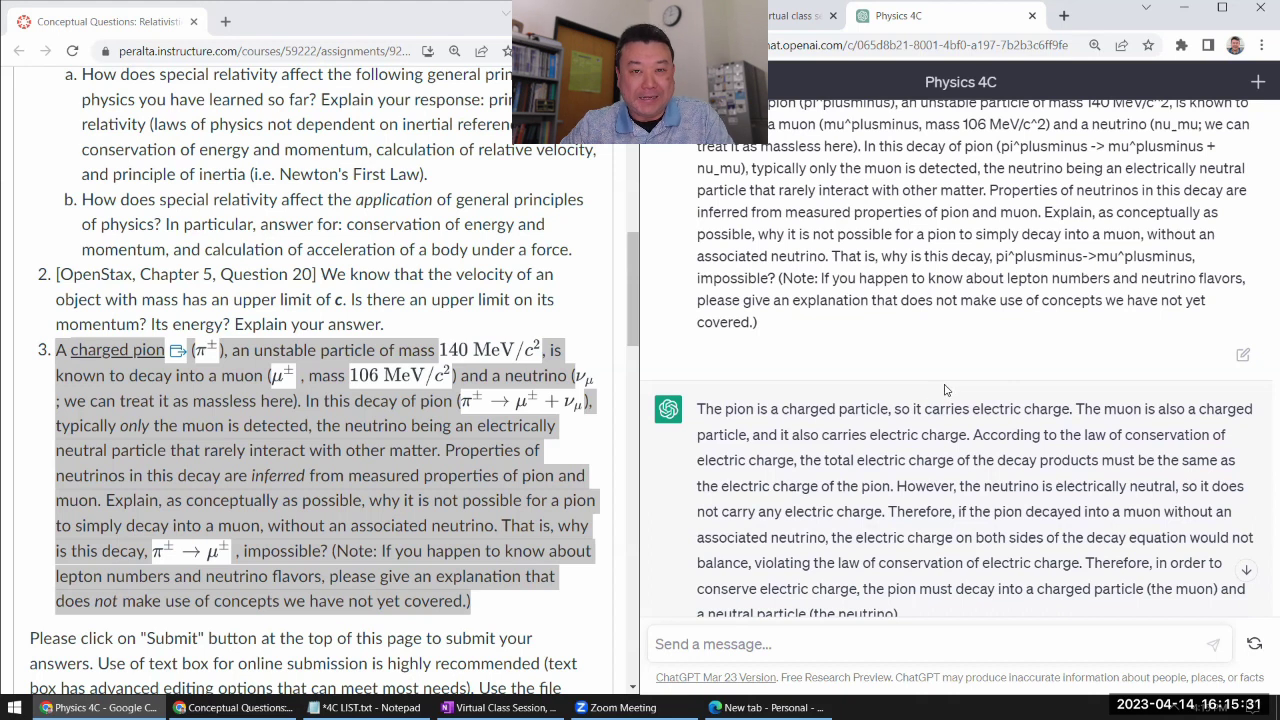
pyautogui.scroll(-1, 945, 390)
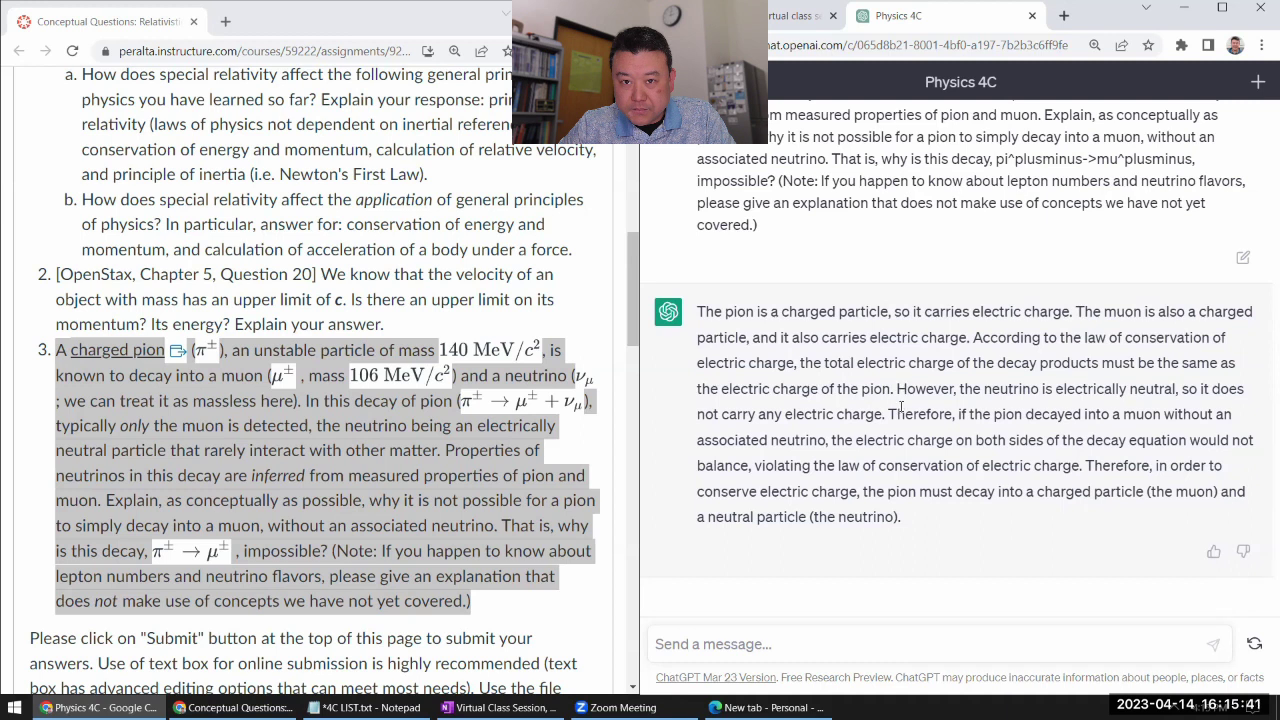
pyautogui.moveTo(885, 414); pyautogui.dragTo(697, 311)
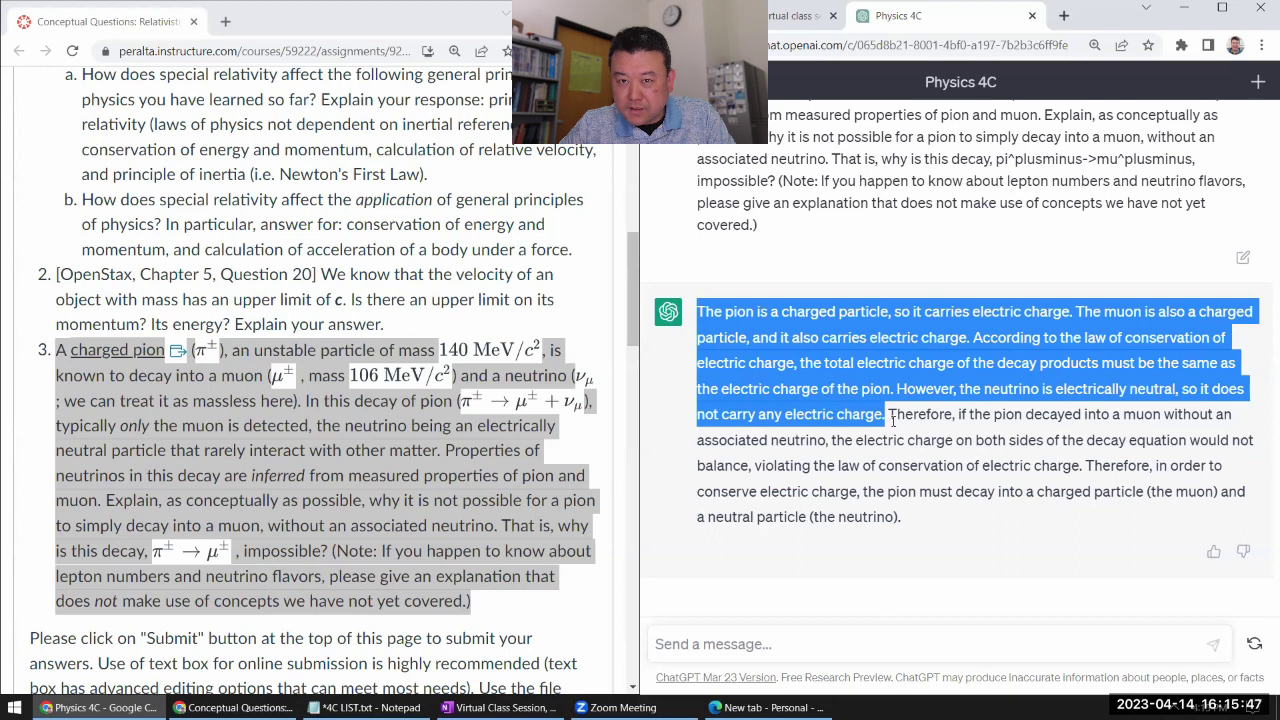
pyautogui.moveTo(887, 414); pyautogui.dragTo(1085, 466)
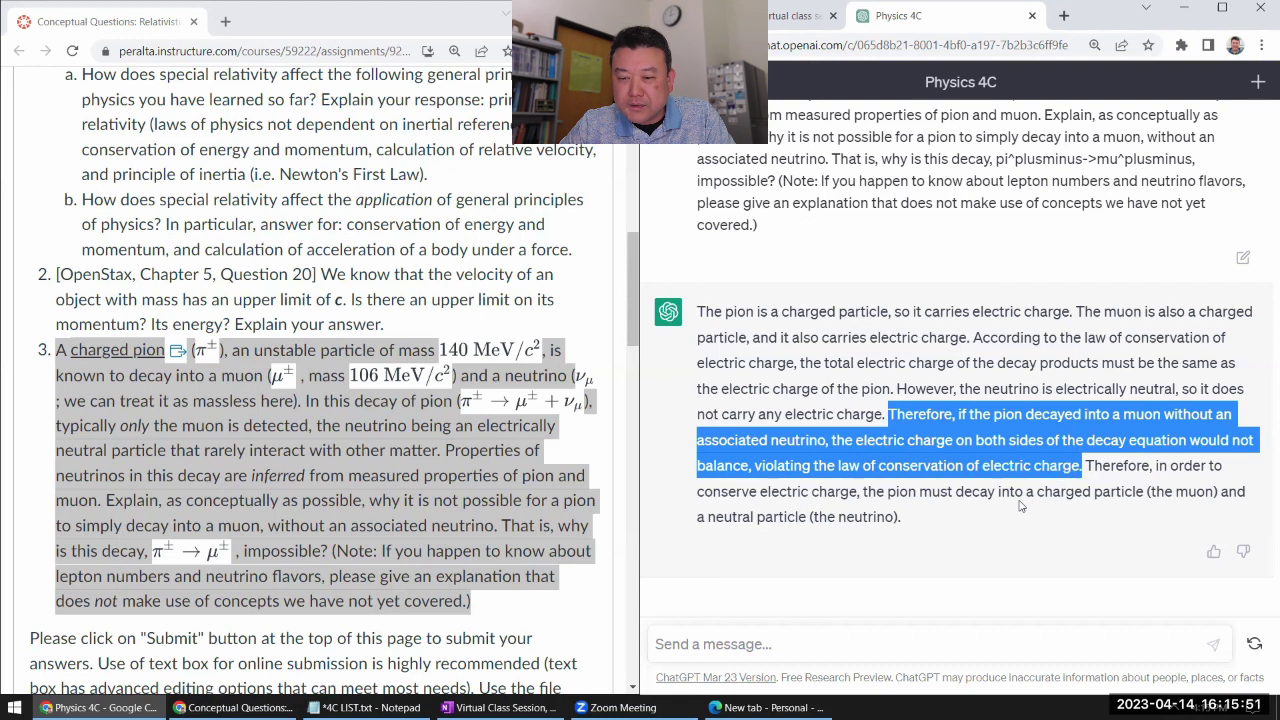
pyautogui.click(866, 508)
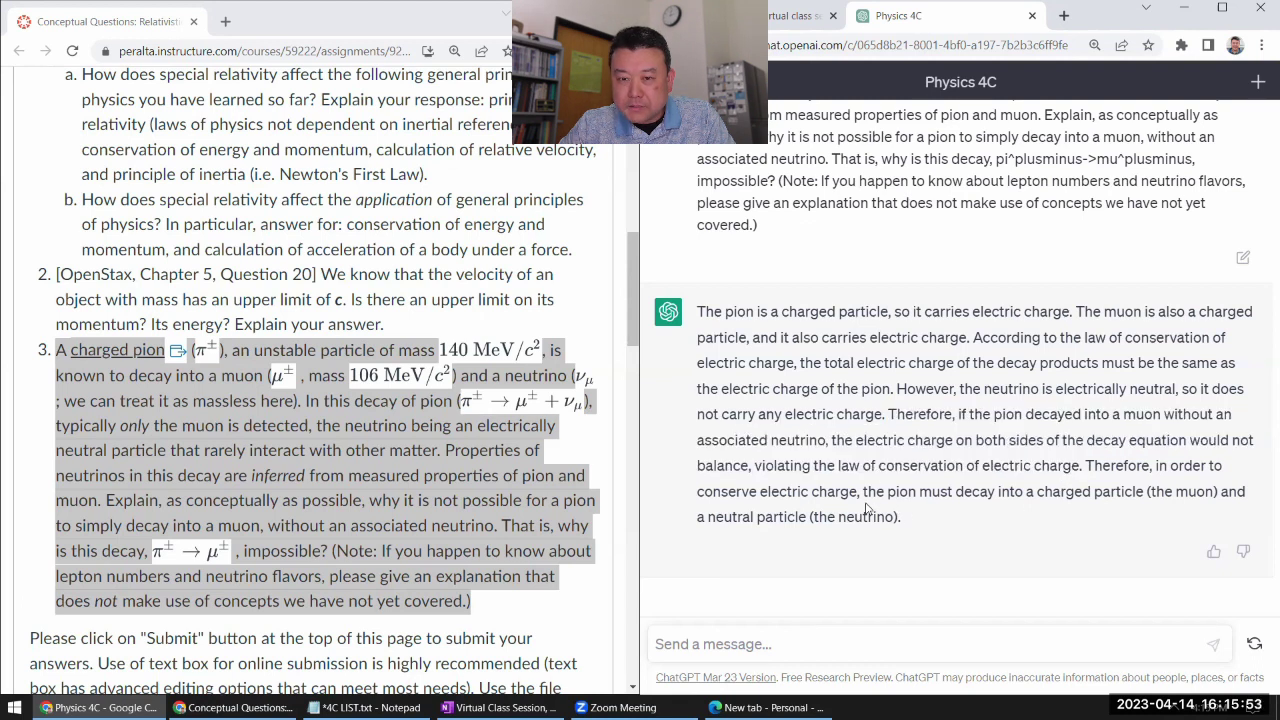
pyautogui.scroll(1, 887, 488)
pyautogui.scroll(-1, 887, 488)
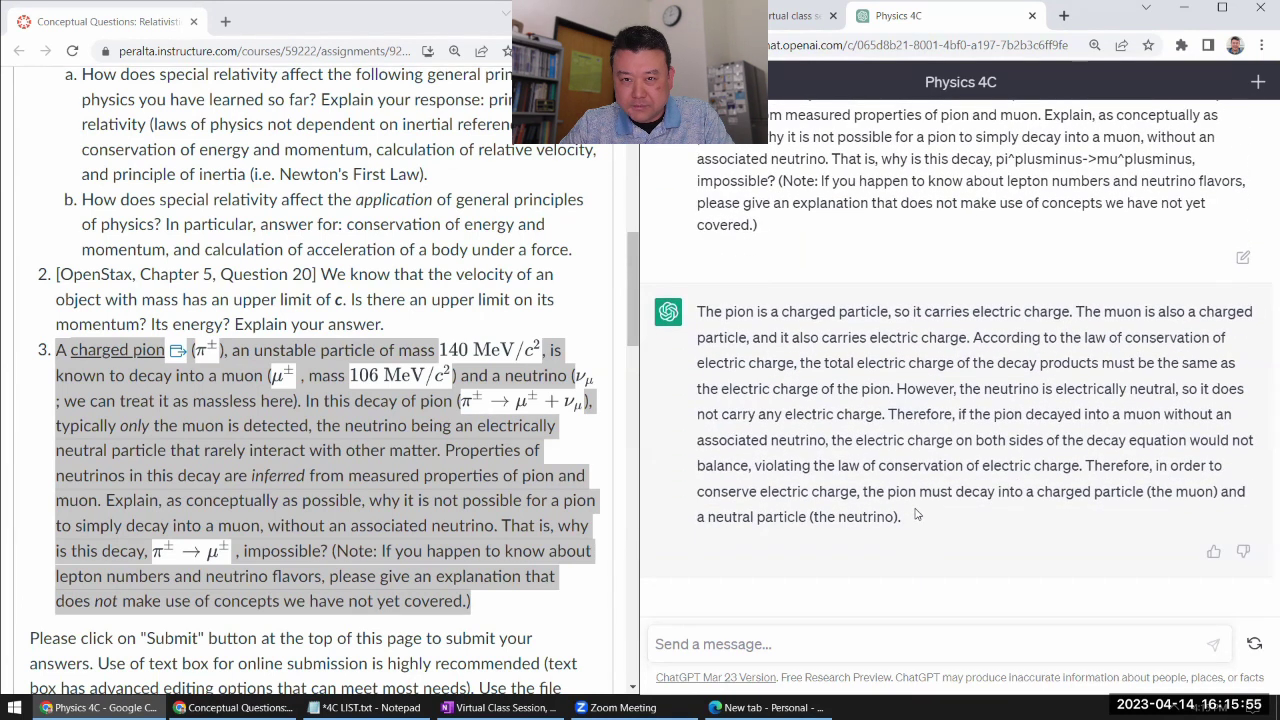
pyautogui.moveTo(919, 515); pyautogui.dragTo(885, 459)
pyautogui.click(885, 459)
pyautogui.scroll(3, 885, 459)
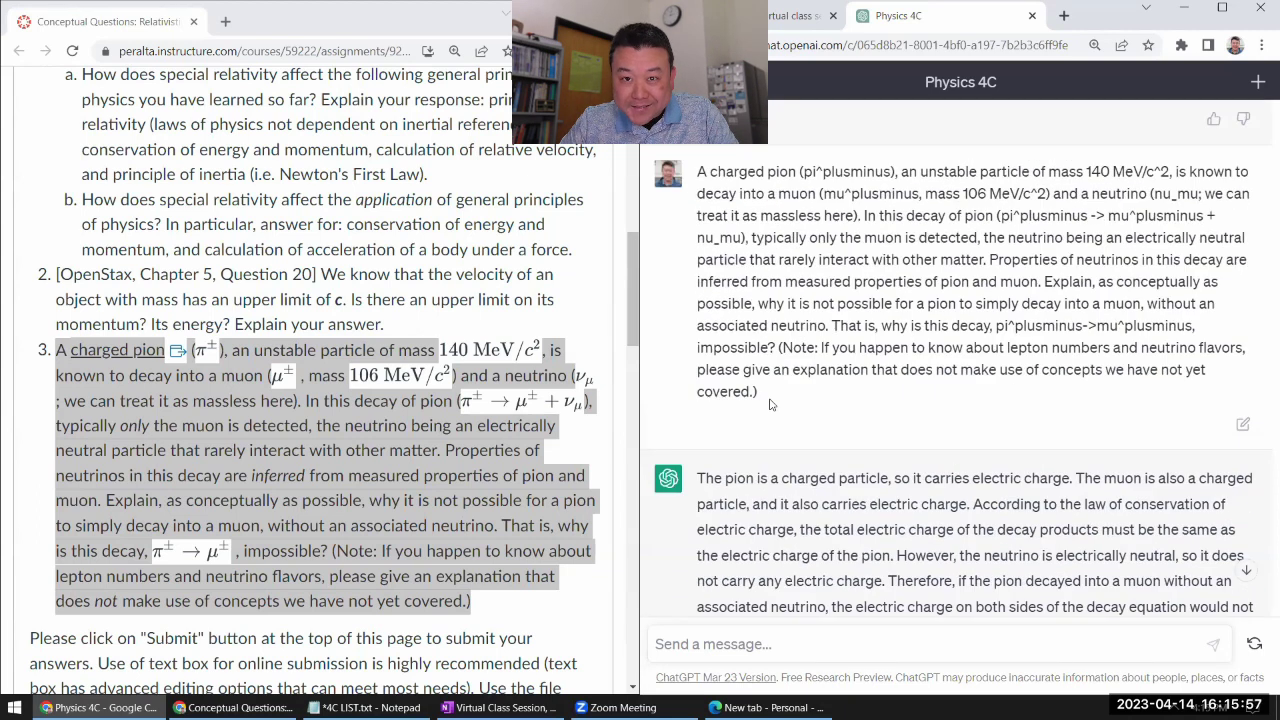
pyautogui.moveTo(773, 404); pyautogui.dragTo(763, 369)
pyautogui.moveTo(727, 268); pyautogui.dragTo(703, 176)
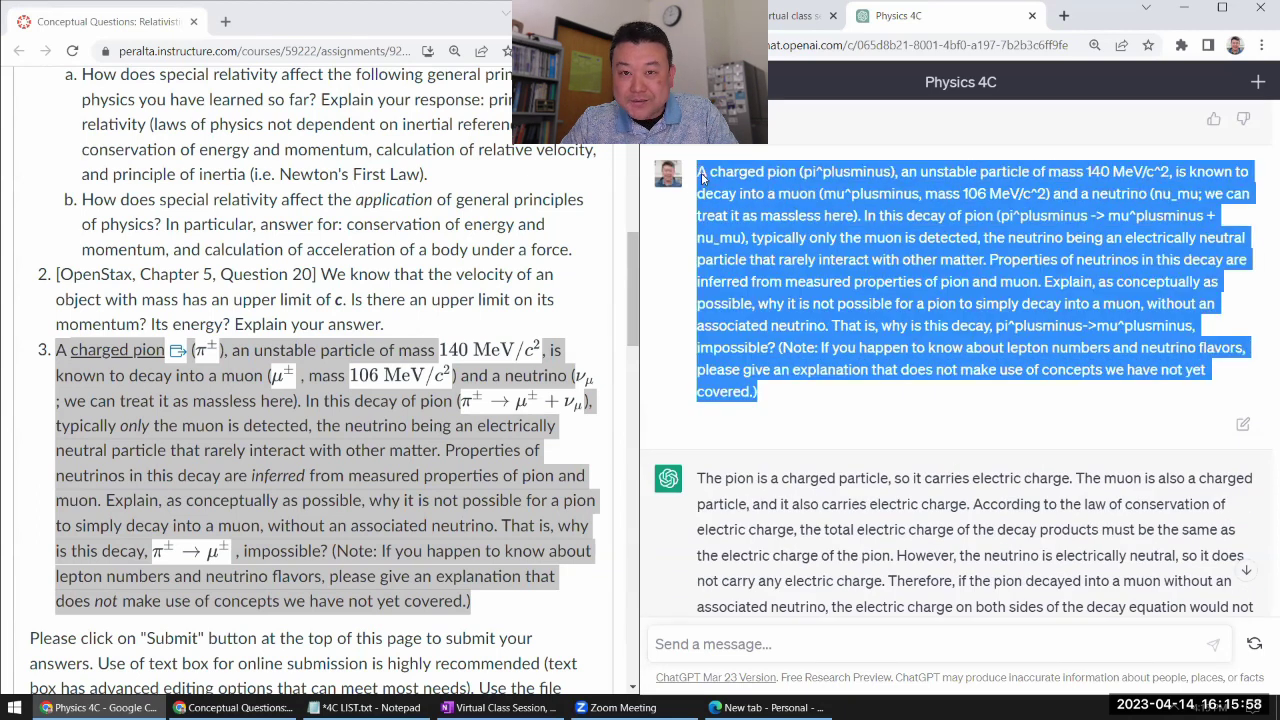
pyautogui.rightClick(843, 200)
pyautogui.click(862, 216)
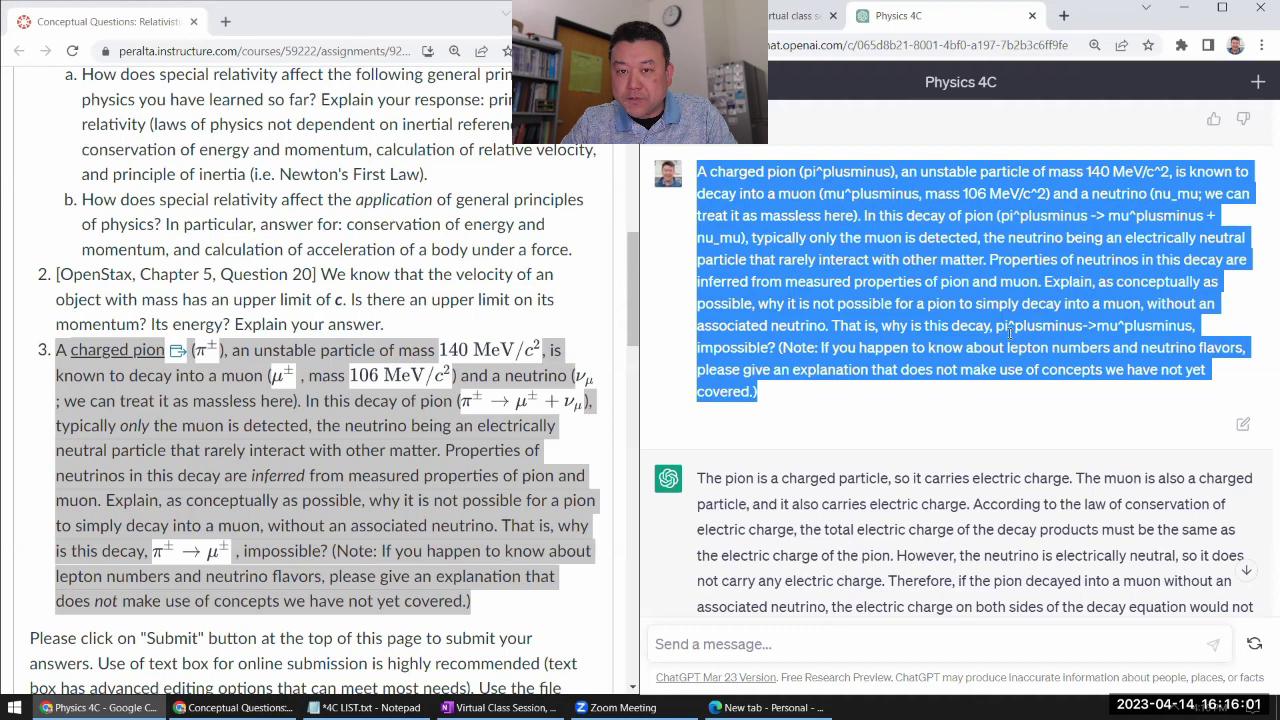
pyautogui.moveTo(996, 326); pyautogui.dragTo(1200, 324)
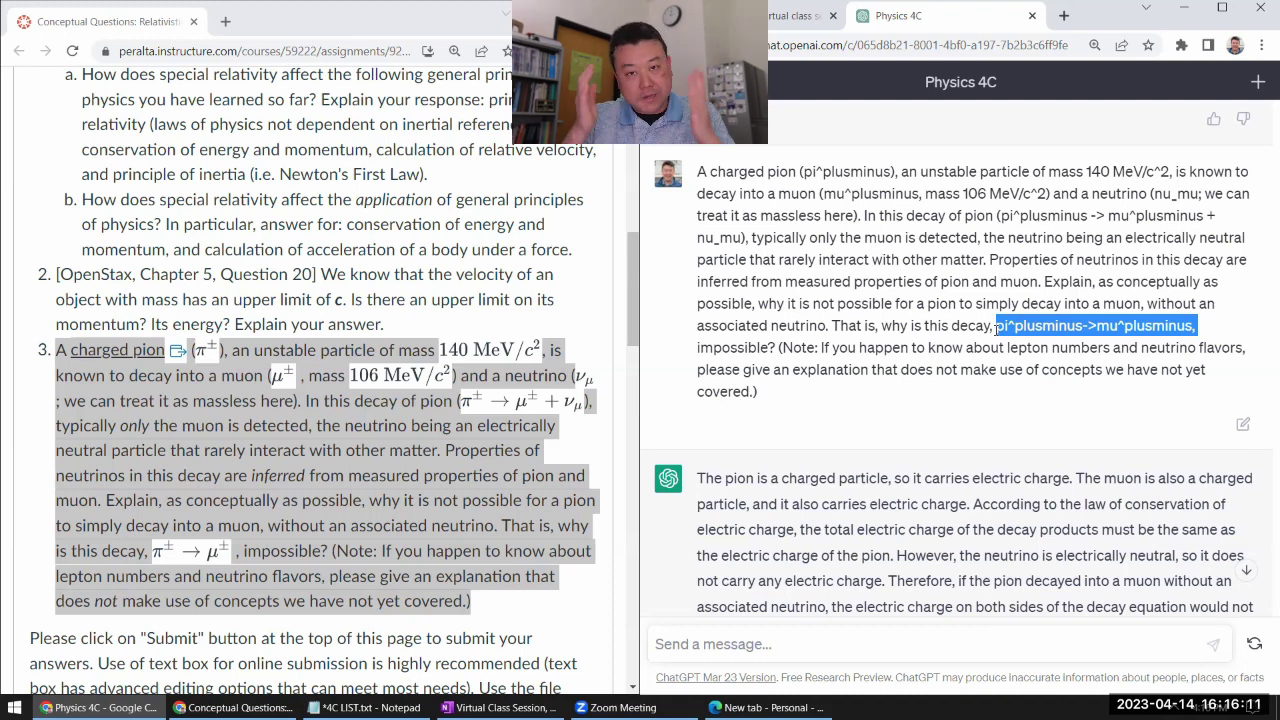
# Step: Paste the copied pion-decay question into Bing Chat's input box and send it
pyautogui.click(909, 388)
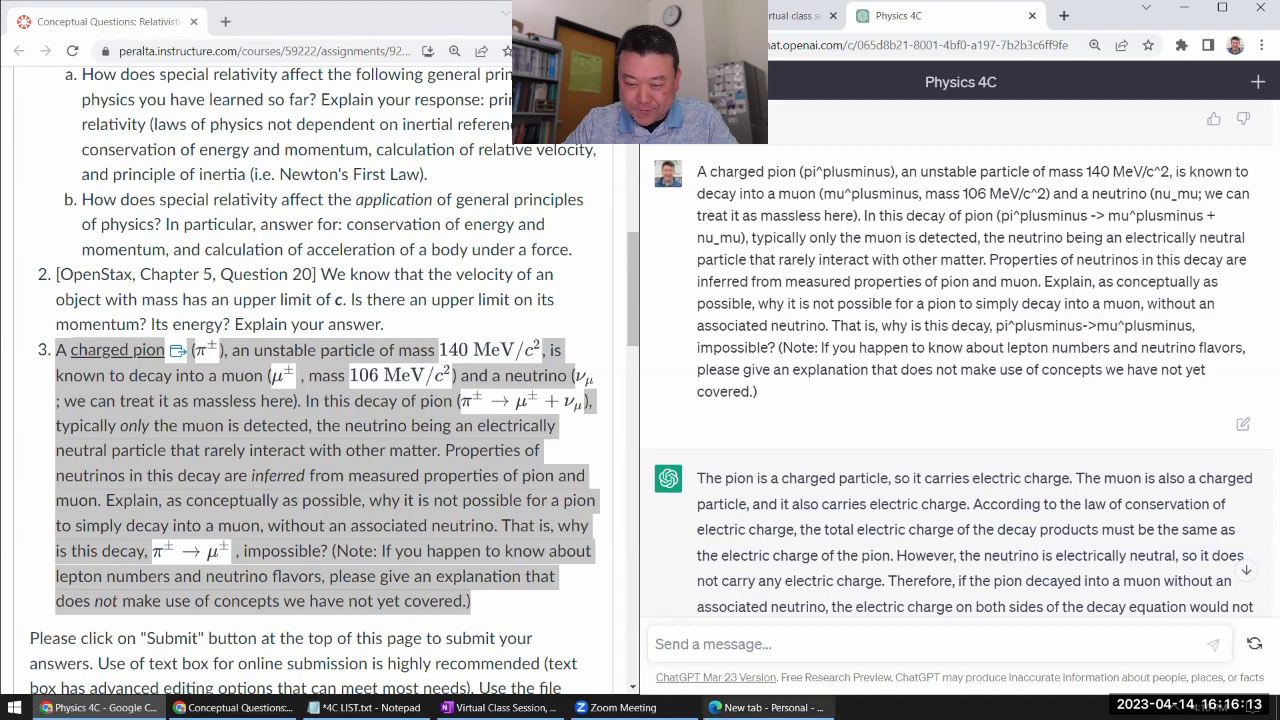
pyautogui.click(767, 707)
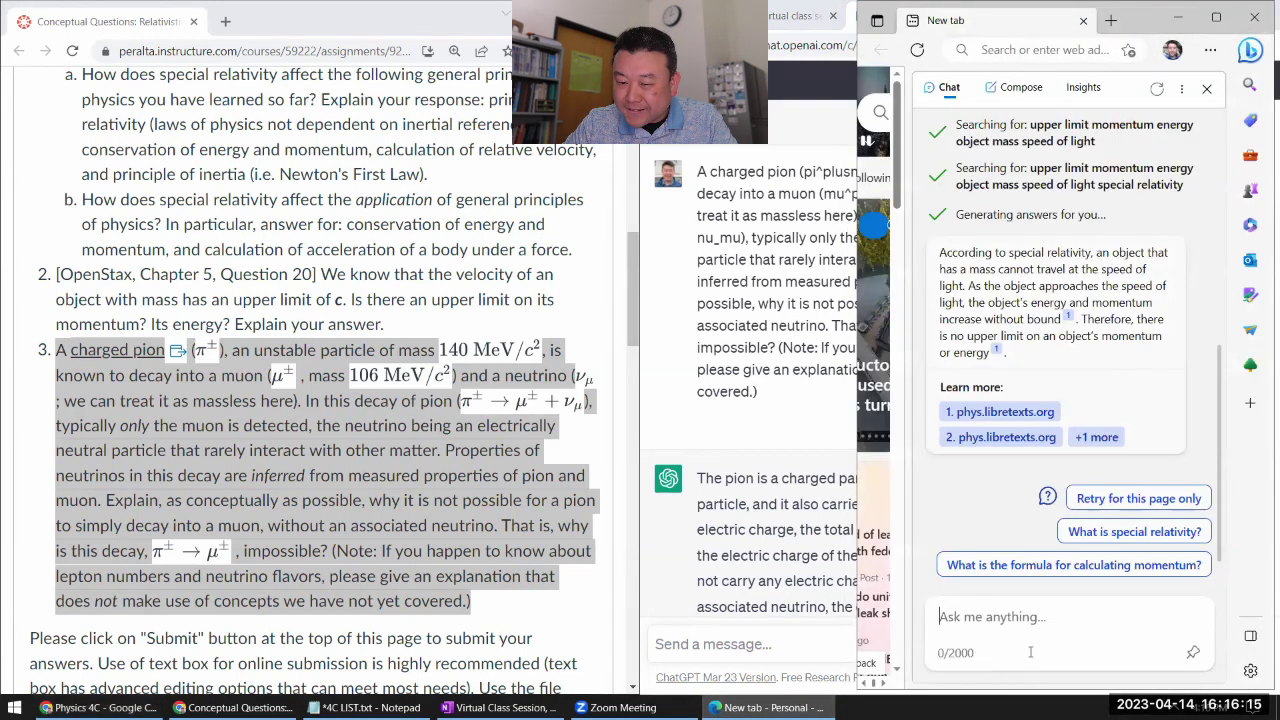
pyautogui.hotkey('ctrl', 'v')
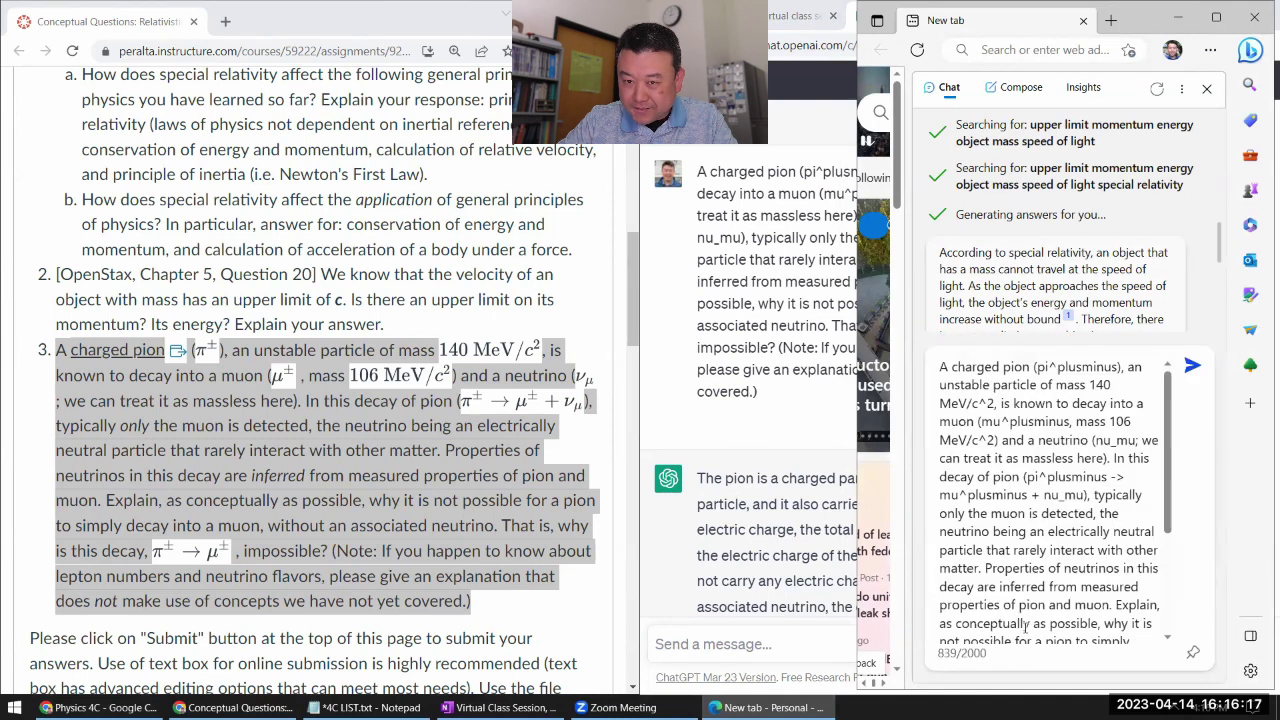
pyautogui.scroll(-3, 1025, 625)
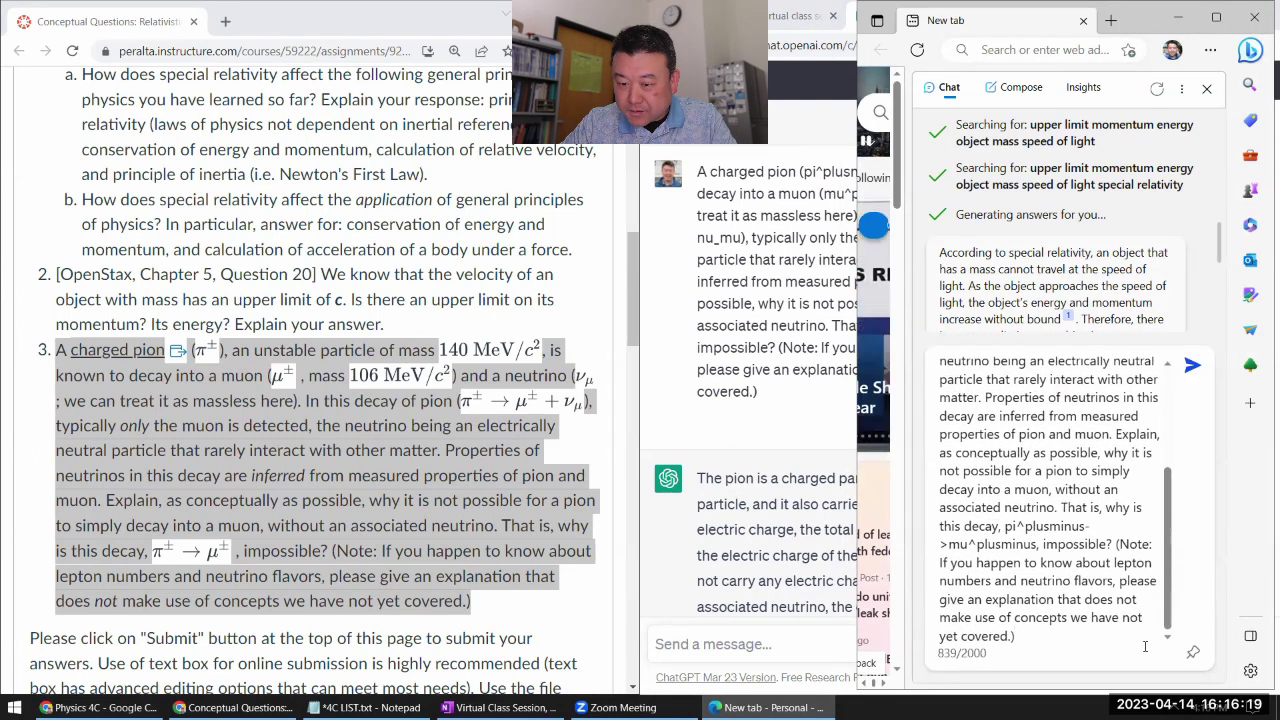
pyautogui.click(1192, 366)
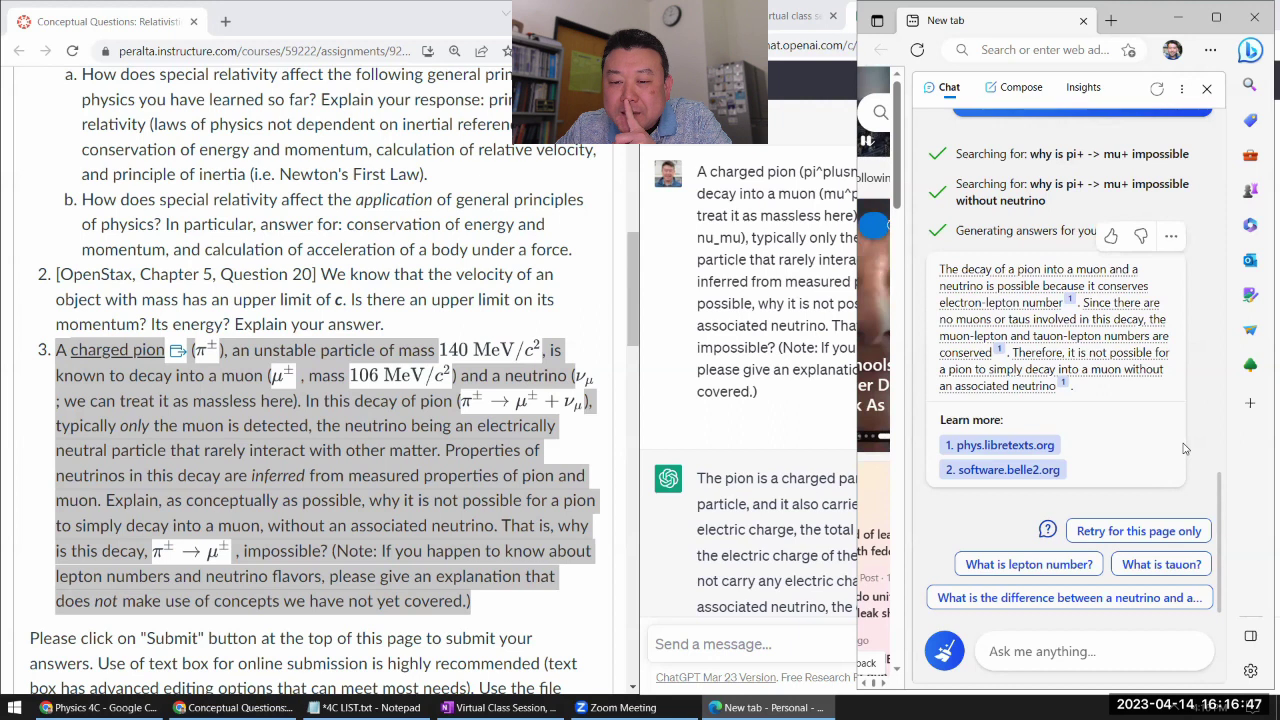
# Step: Paste the pion question again and delete its closing note about lepton numbers
pyautogui.click(1108, 633)
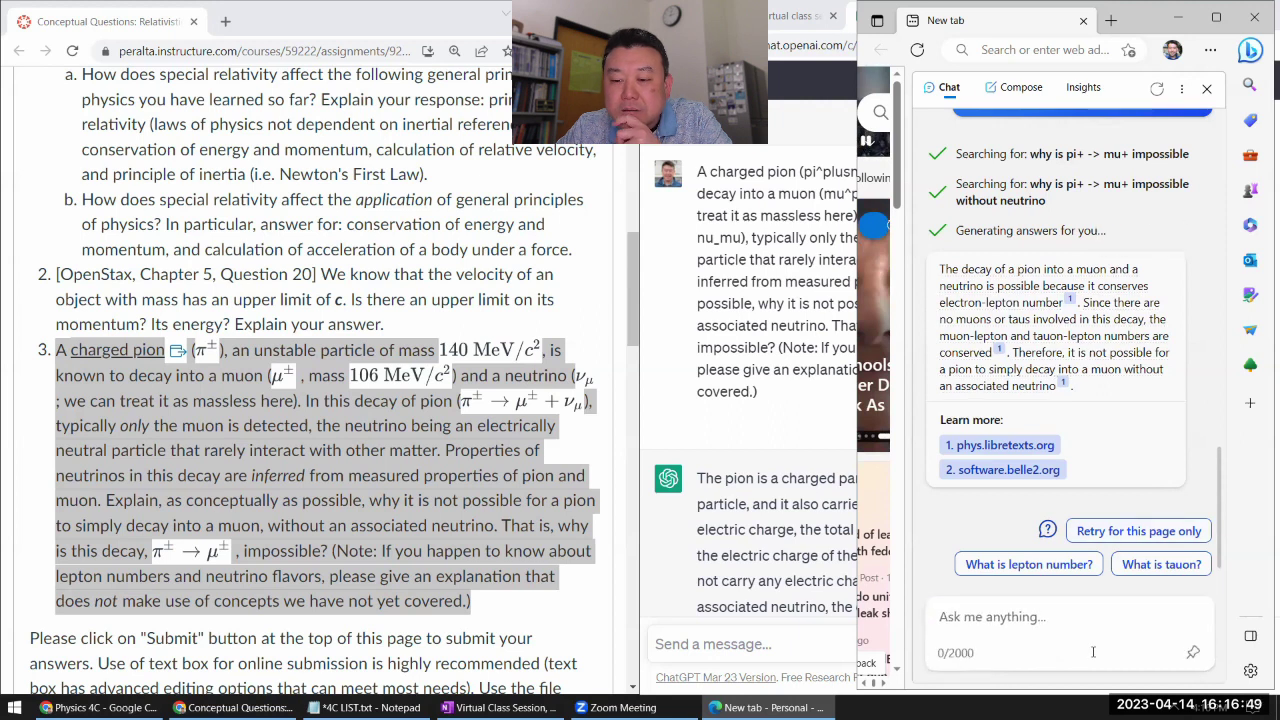
pyautogui.hotkey('ctrl', 'v')
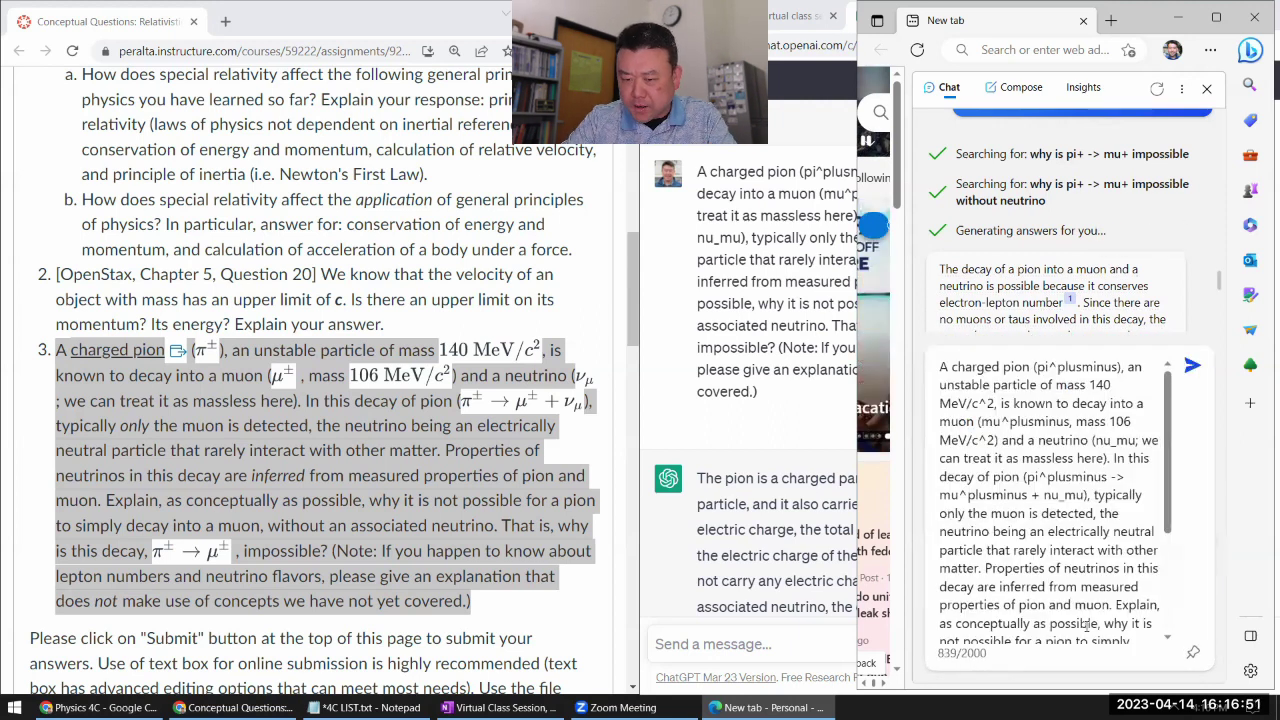
pyautogui.scroll(-1, 1086, 622)
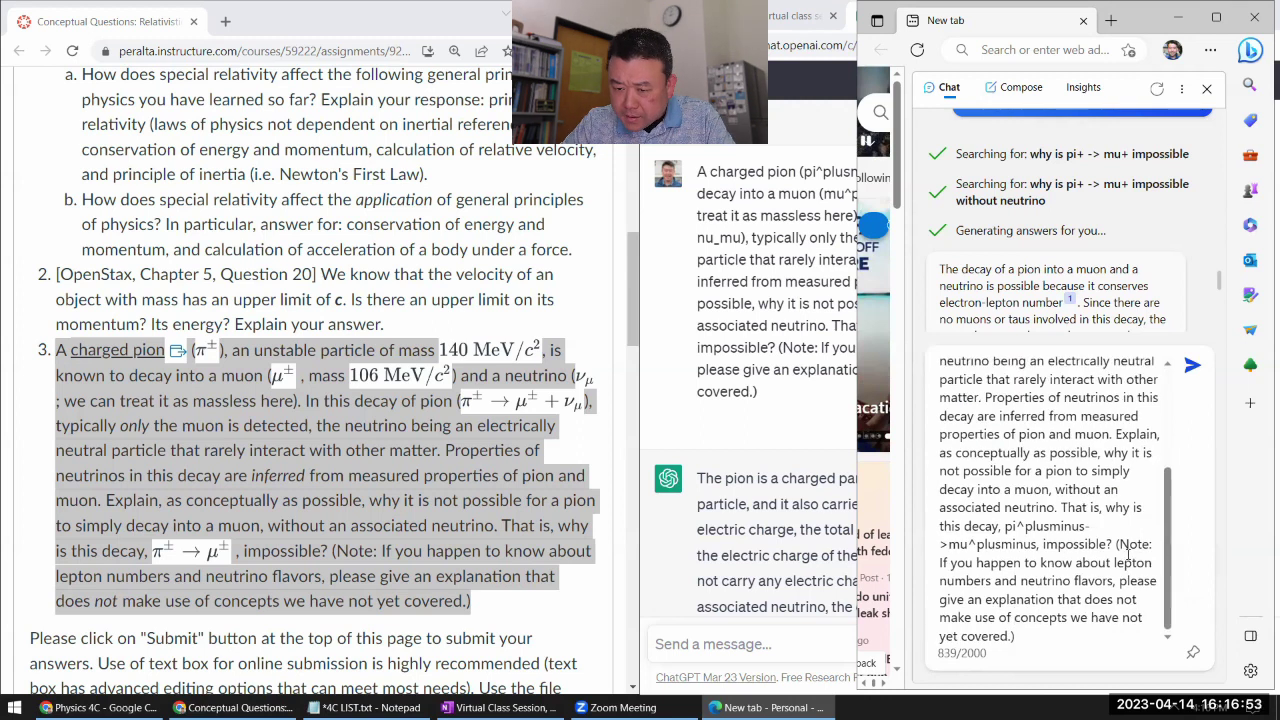
pyautogui.moveTo(1117, 545); pyautogui.dragTo(1117, 632)
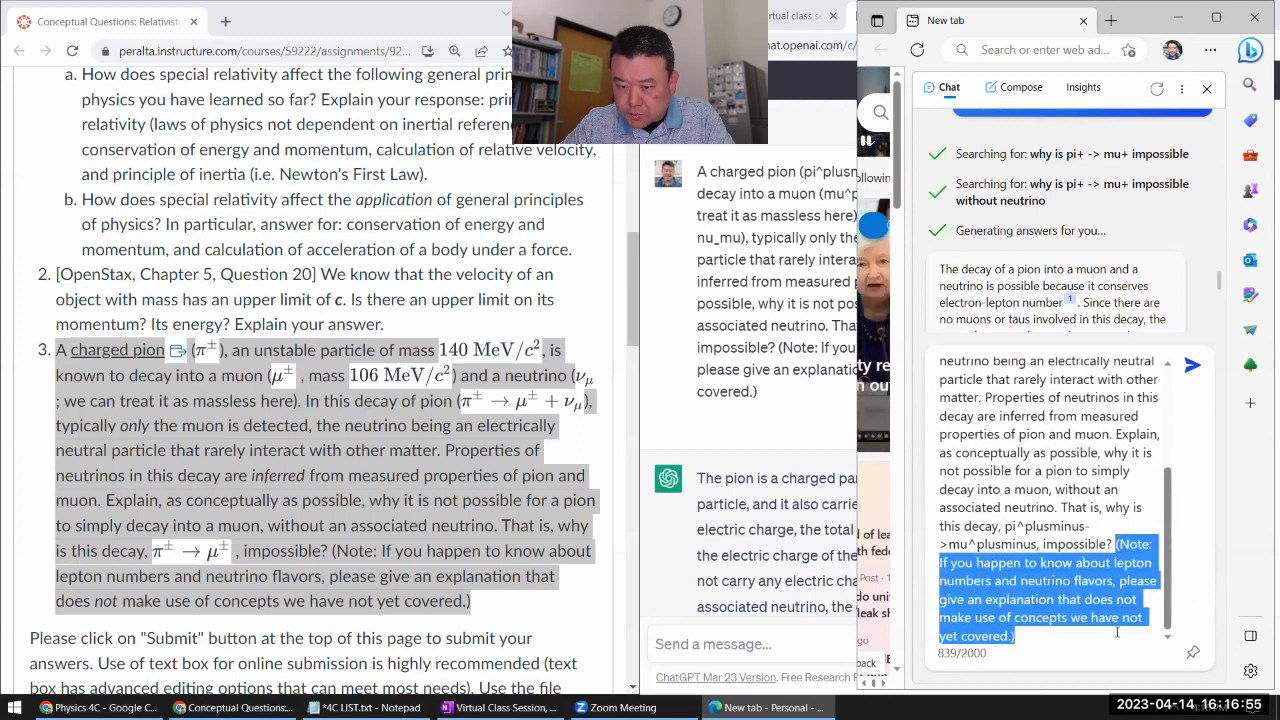
pyautogui.press('BackSpace')
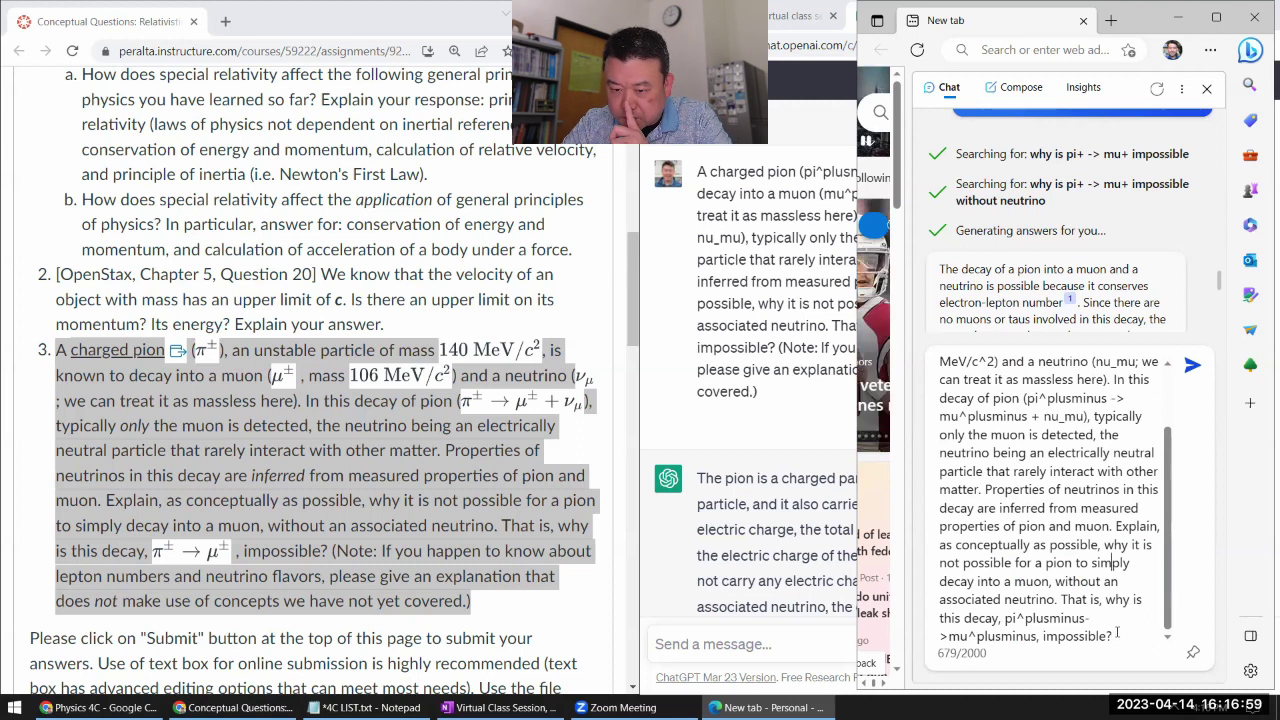
# Step: Add the caveats ', even assuming that lepton number is not a conserved quantity' and ', even if lepton number could be violated', then send
pyautogui.press('Up')
pyautogui.press('Up')
pyautogui.press('Up')
pyautogui.press('Up')
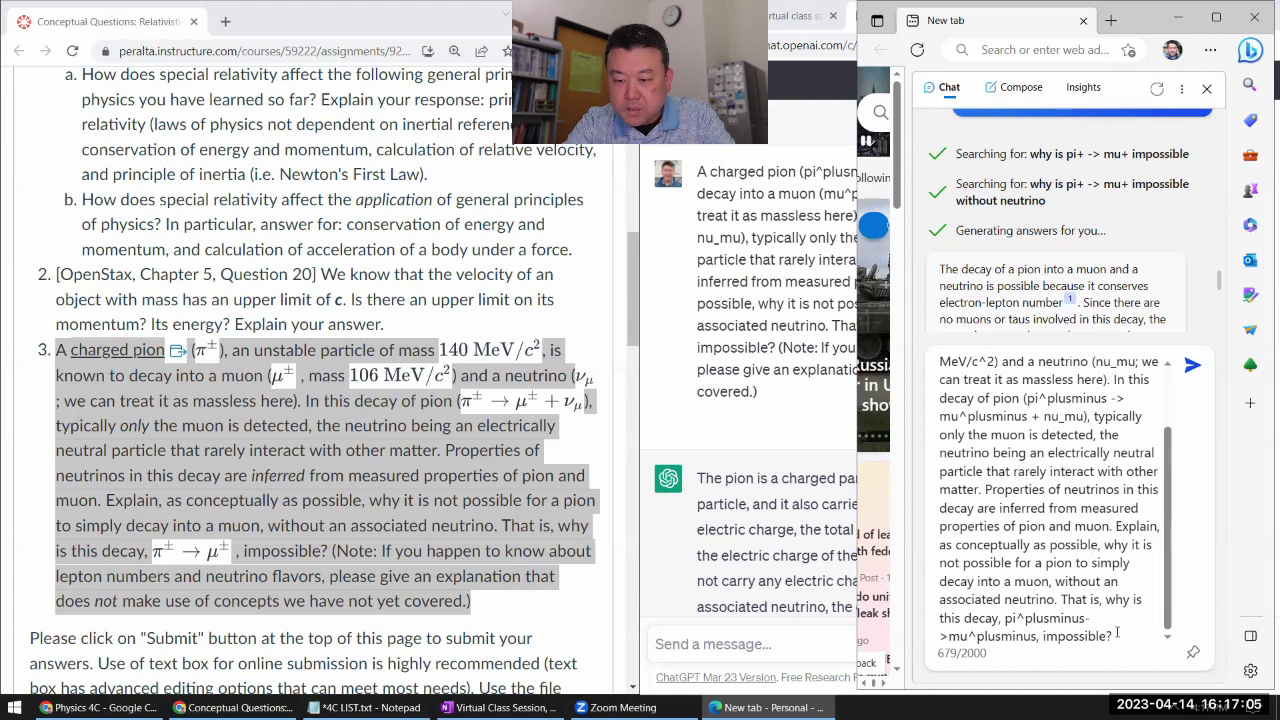
pyautogui.write(', even assuming ')
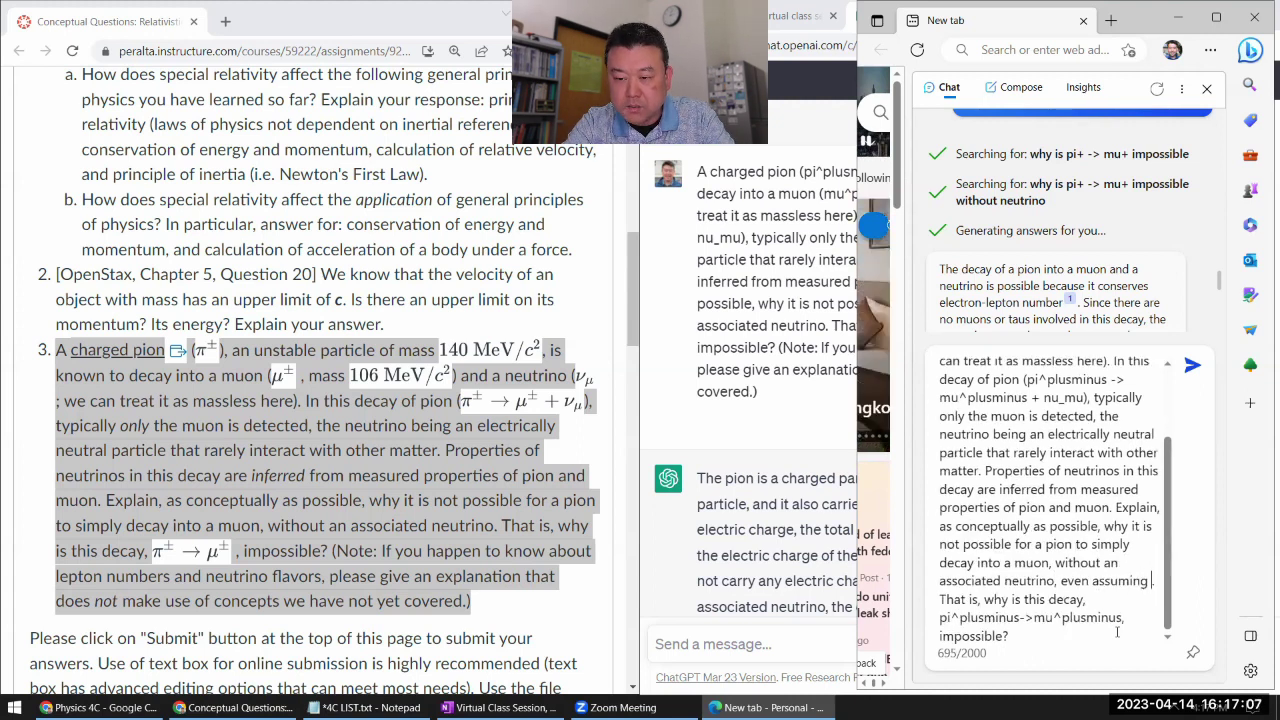
pyautogui.write('that lepton number ')
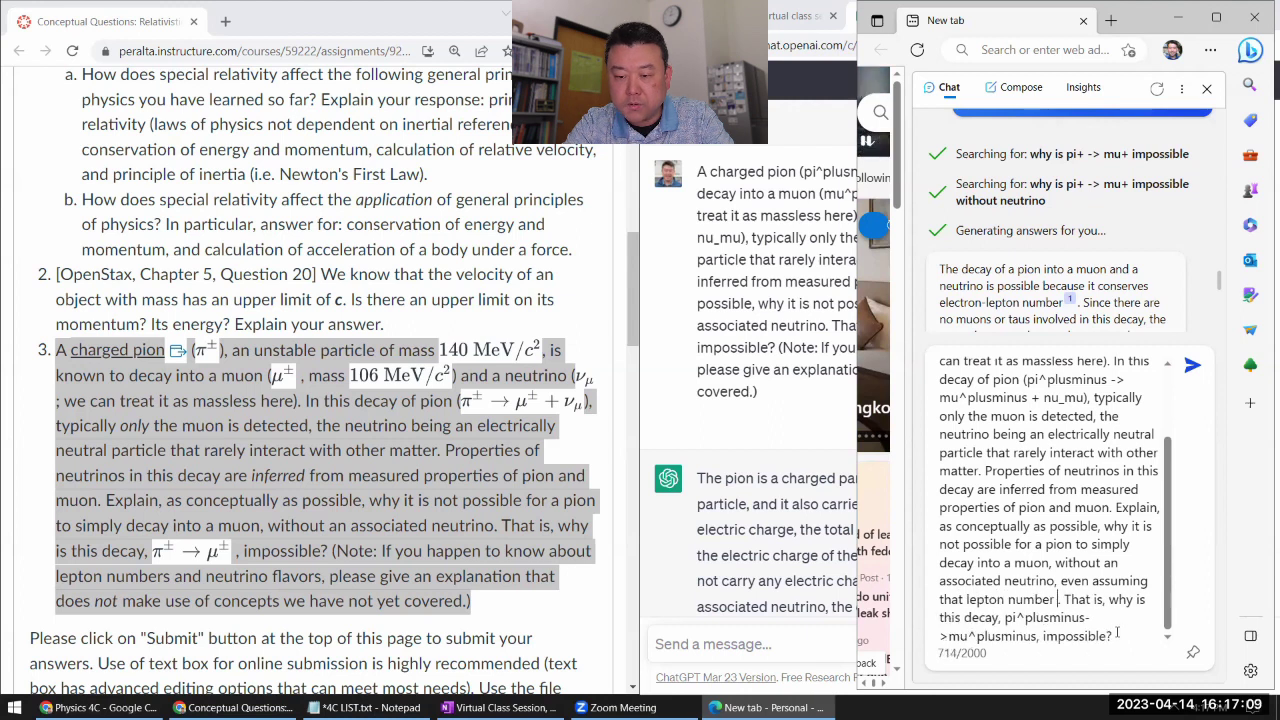
pyautogui.write('is not a conserved ')
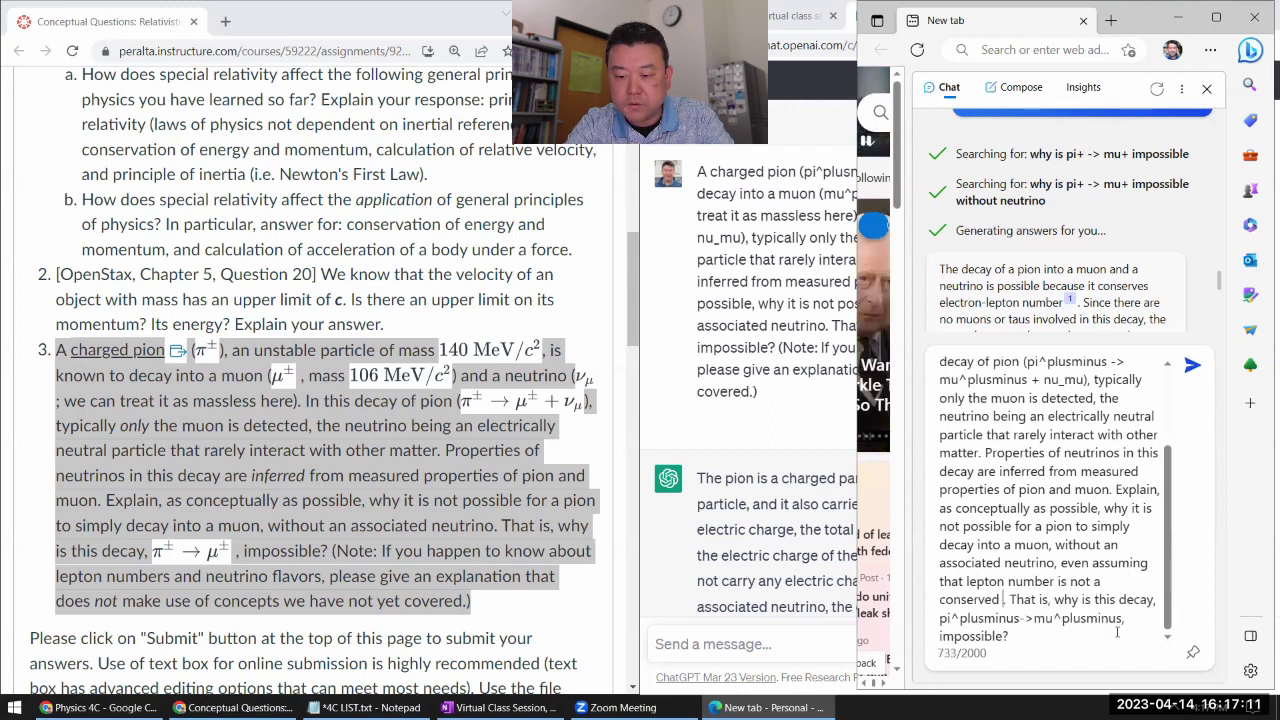
pyautogui.write('quantity')
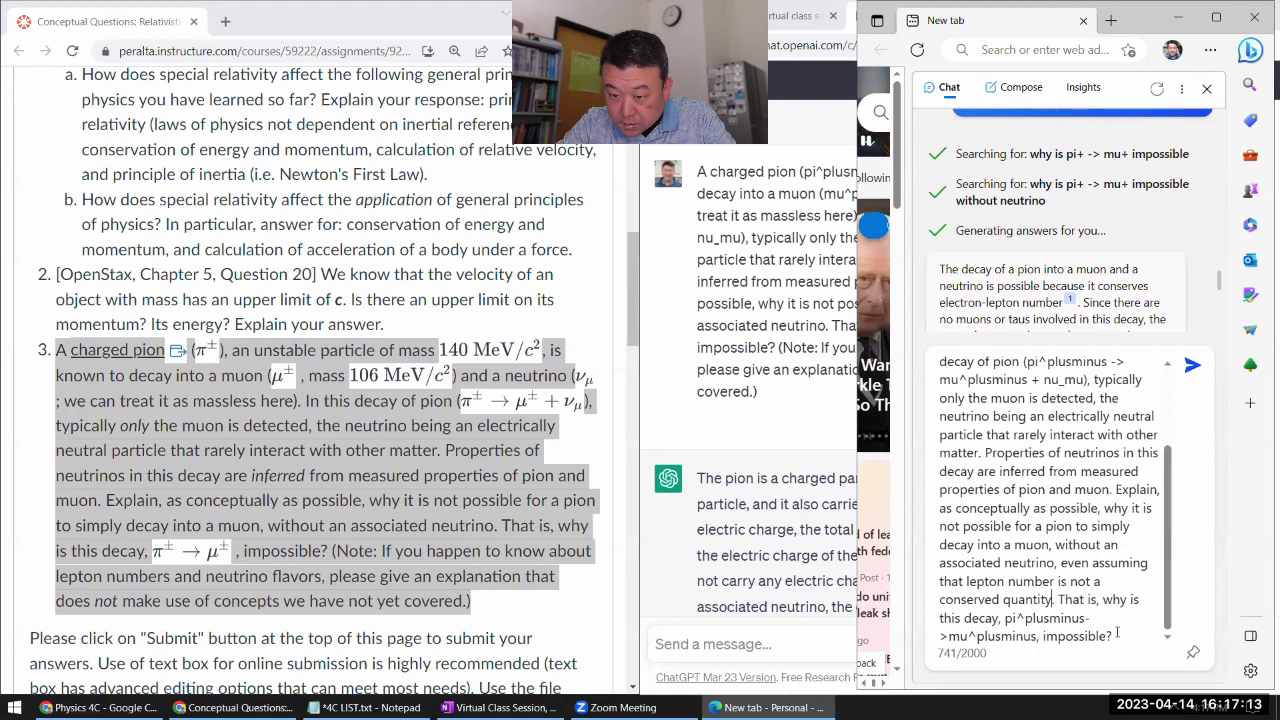
pyautogui.click(1117, 632)
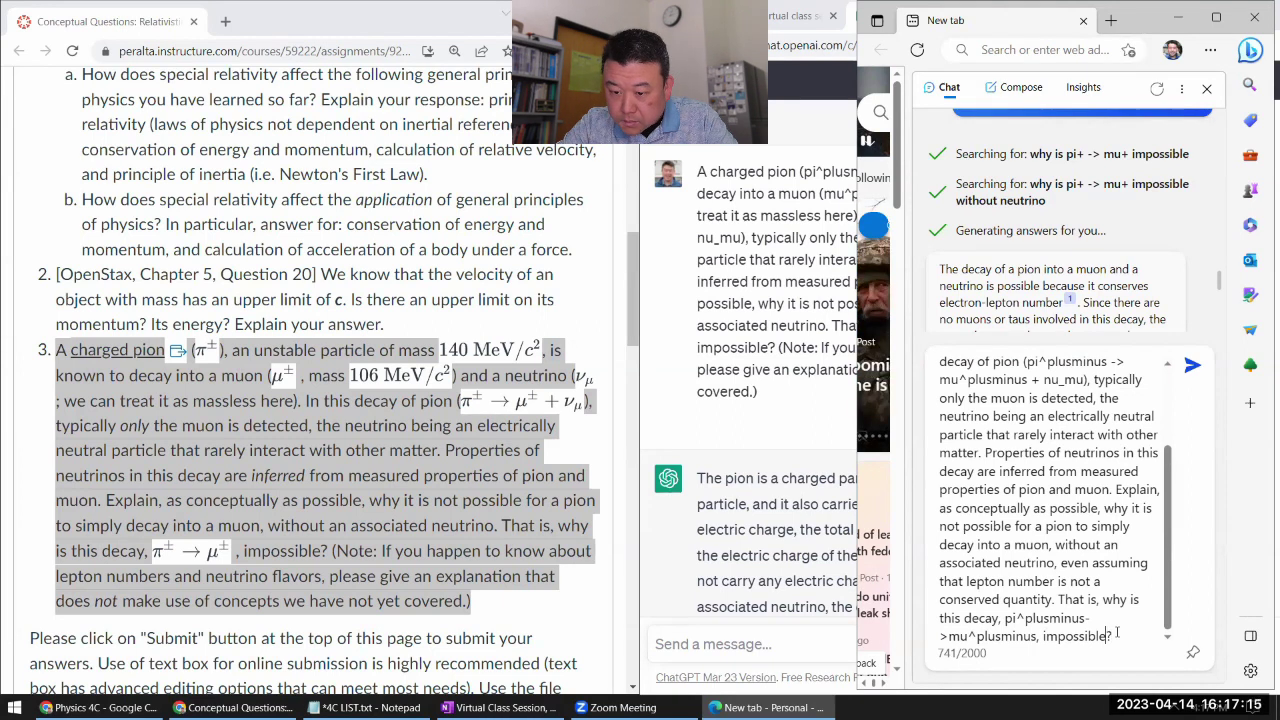
pyautogui.write(', even if ')
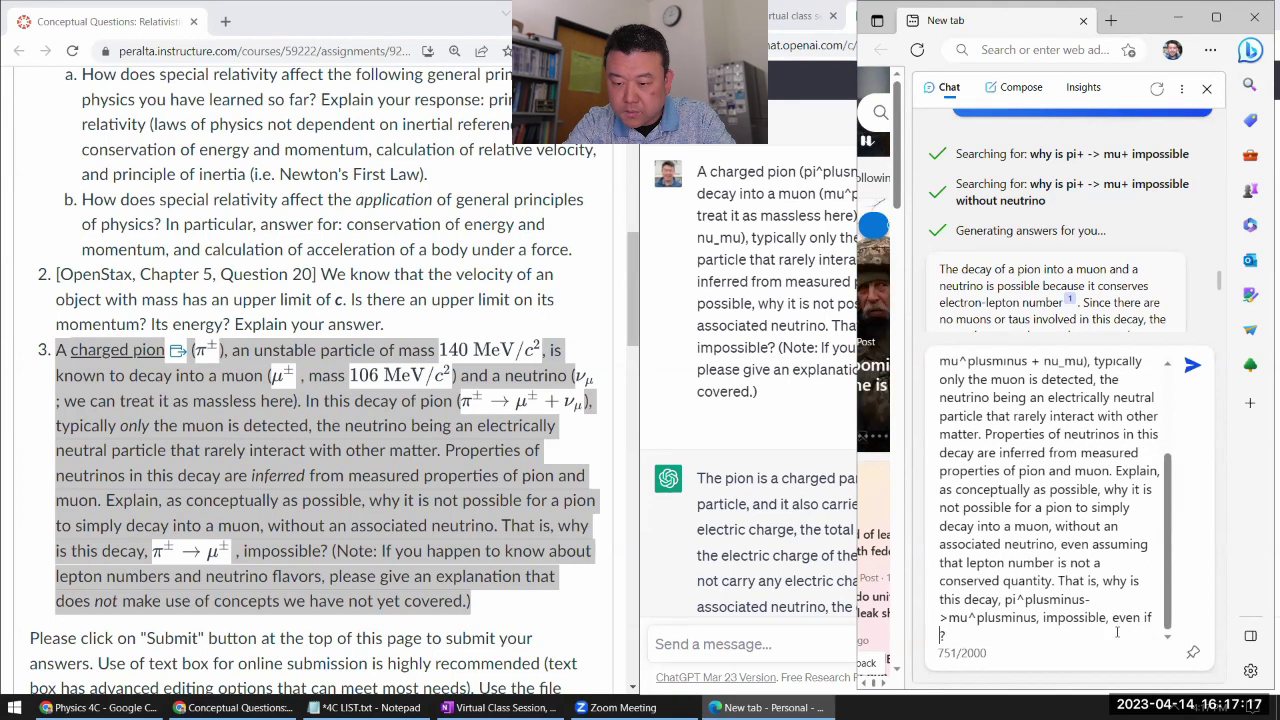
pyautogui.write('lepton number coul')
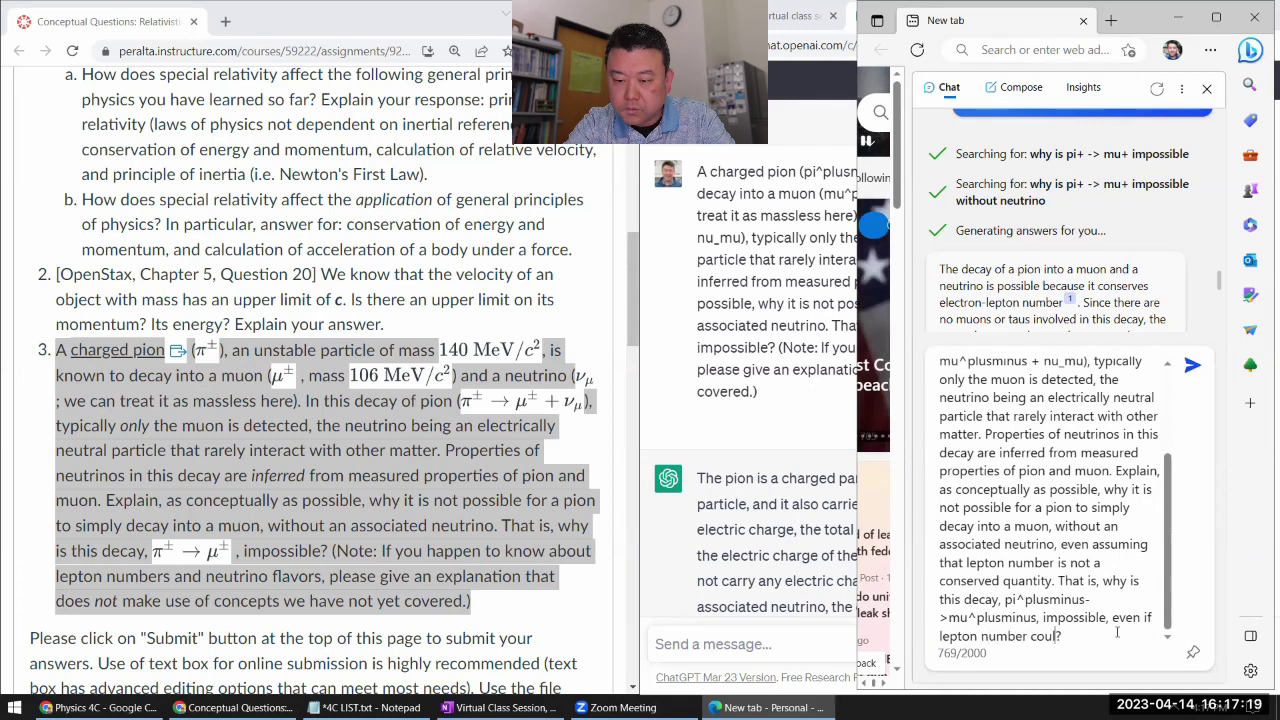
pyautogui.write('d be violated')
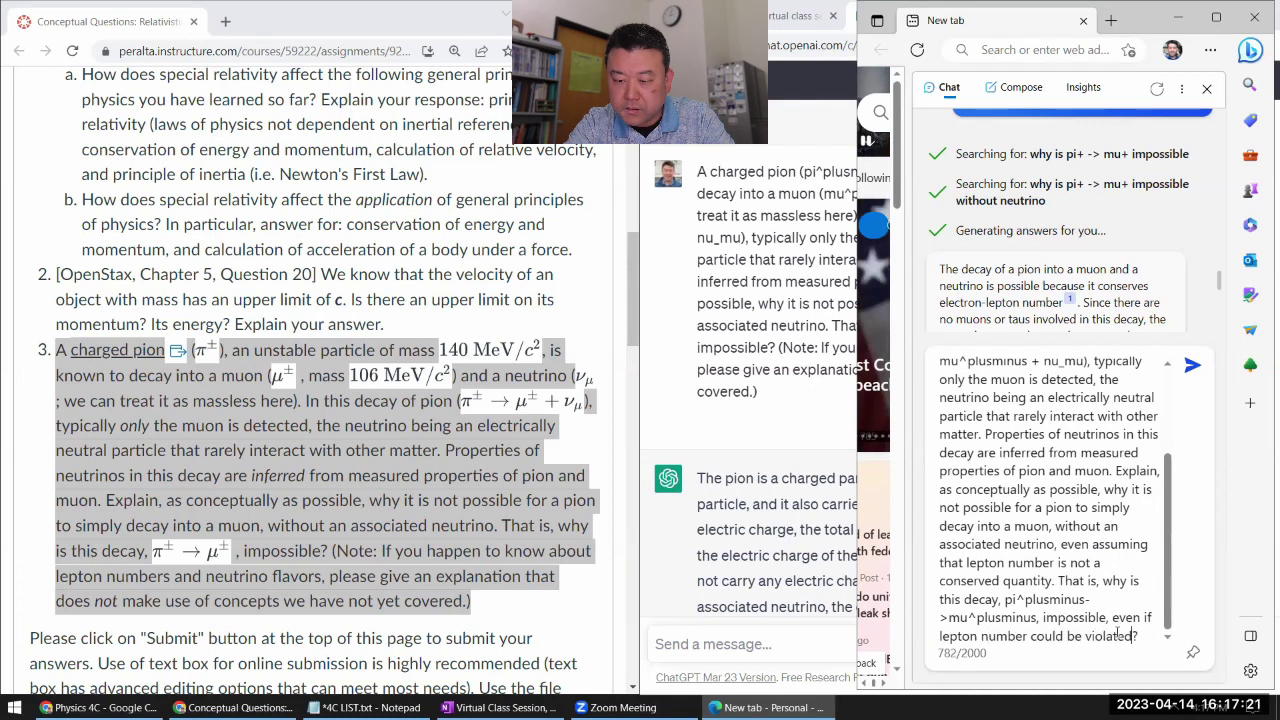
pyautogui.press('End')
pyautogui.press('Return')
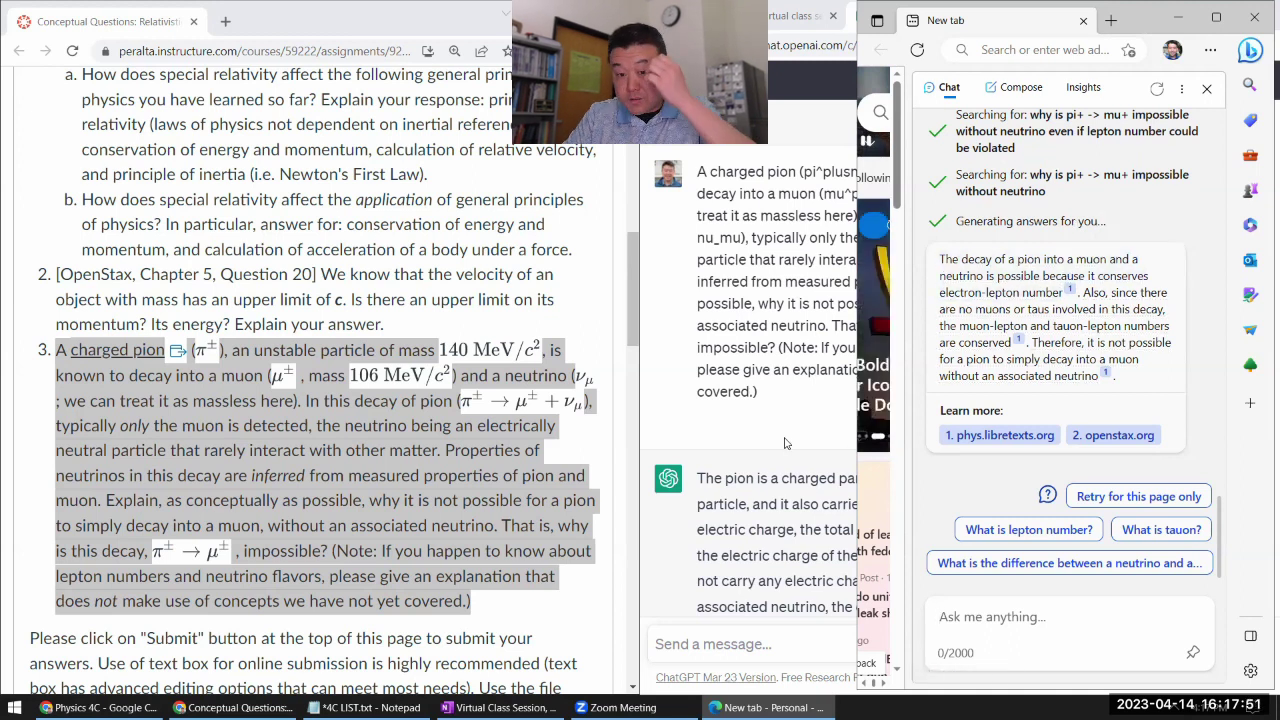
pyautogui.hotkey('alt', 'Tab')
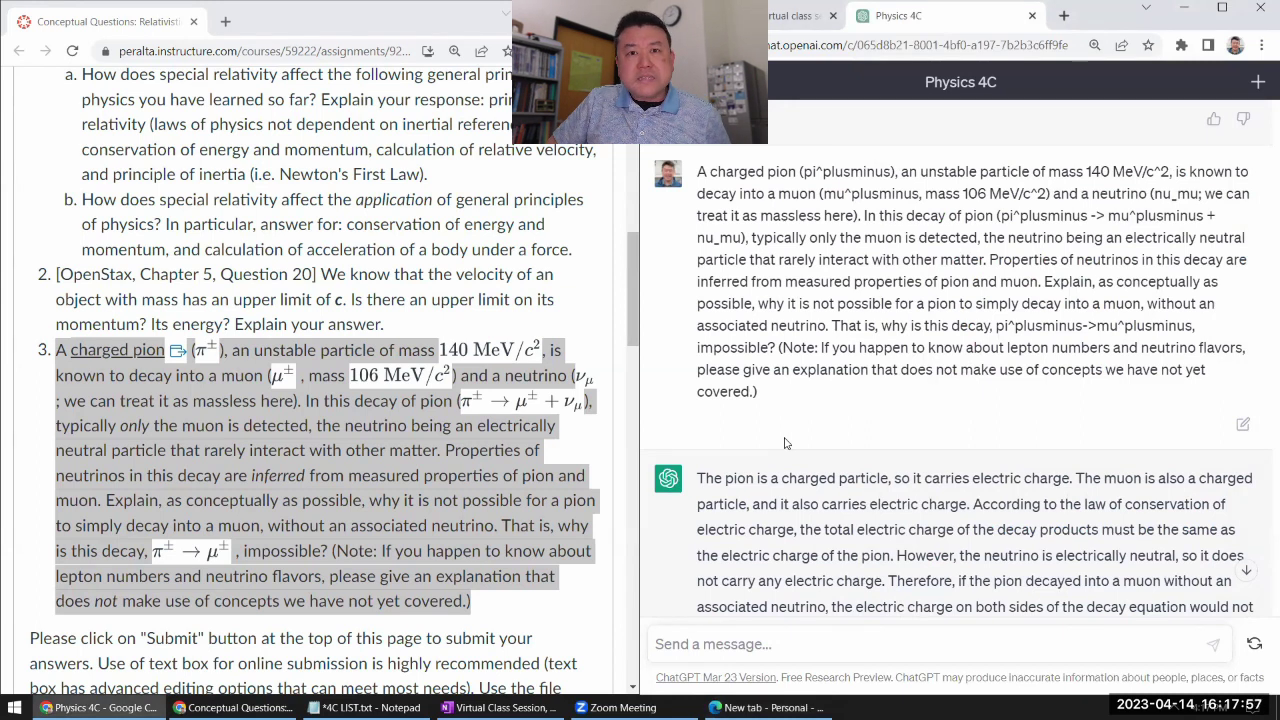
pyautogui.scroll(-2, 785, 443)
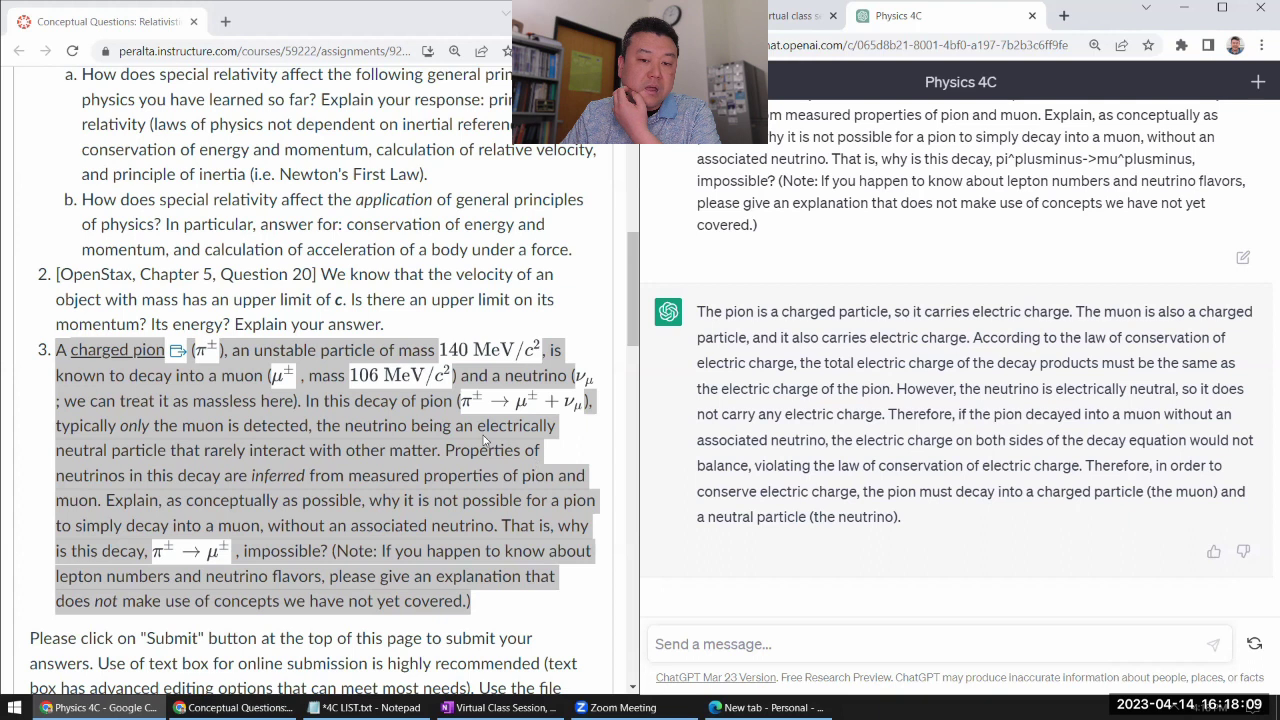
pyautogui.click(427, 447)
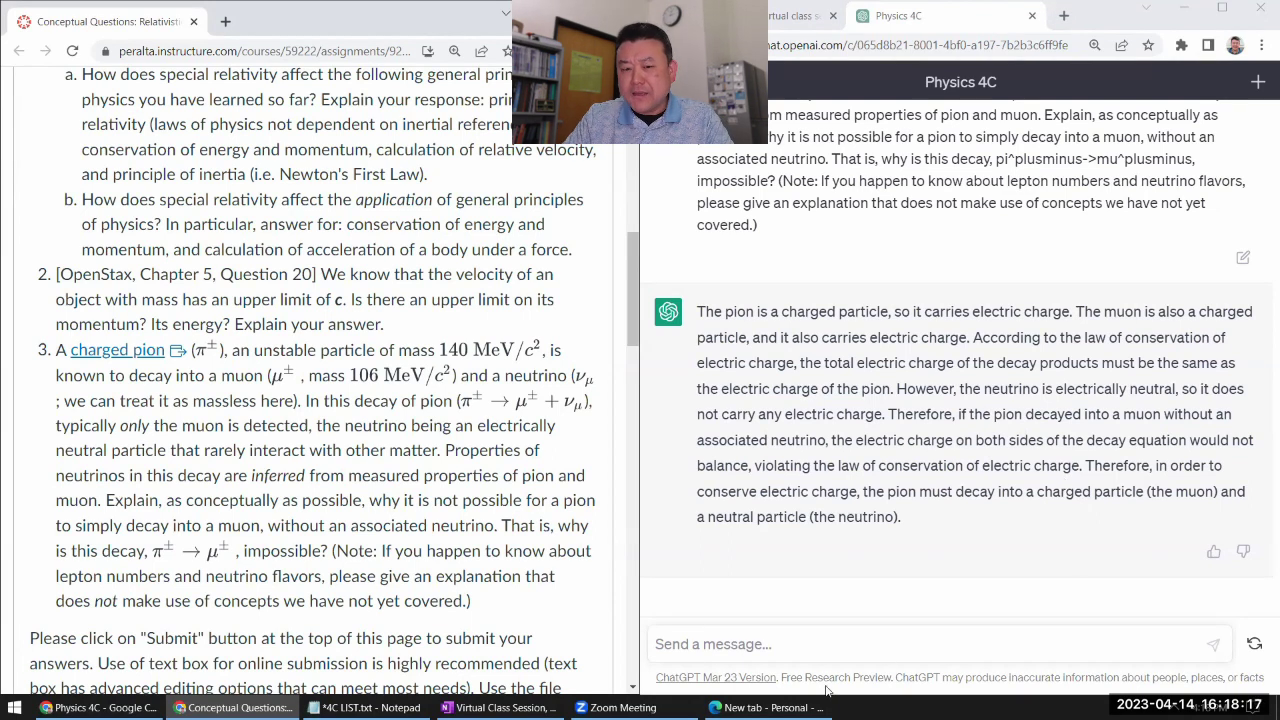
pyautogui.click(768, 707)
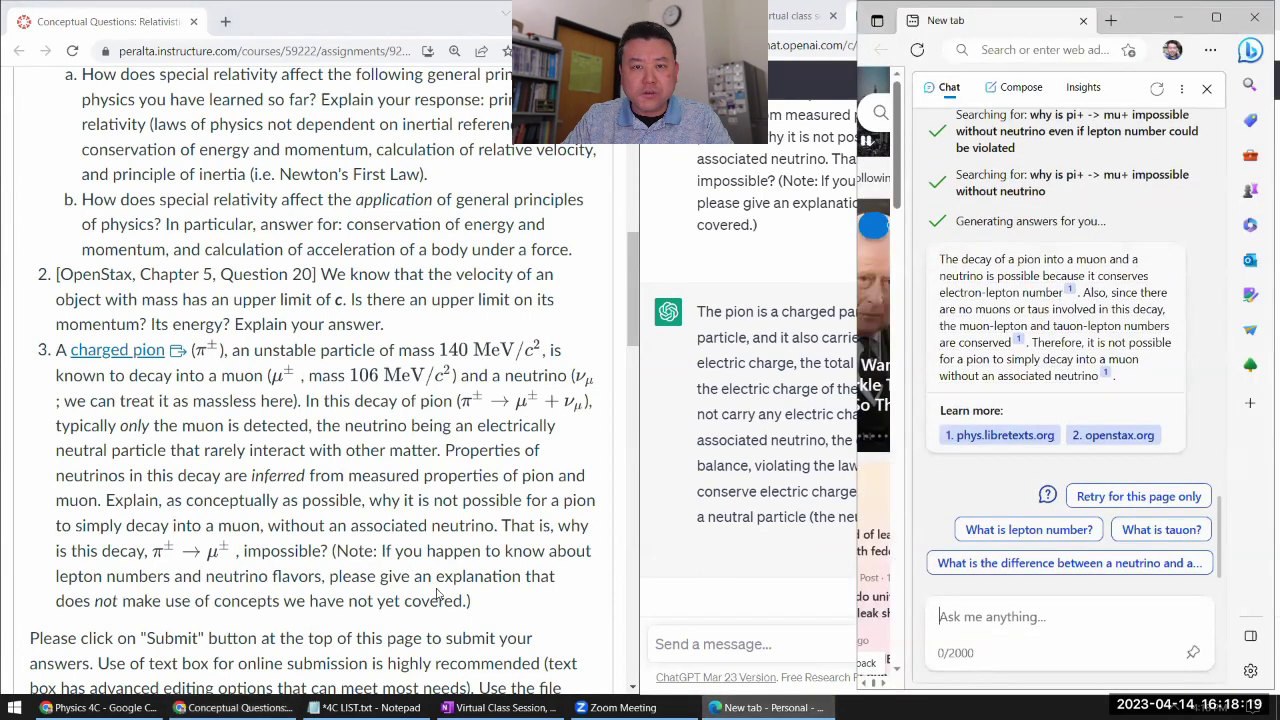
pyautogui.click(338, 527)
pyautogui.moveTo(471, 601); pyautogui.dragTo(57, 352)
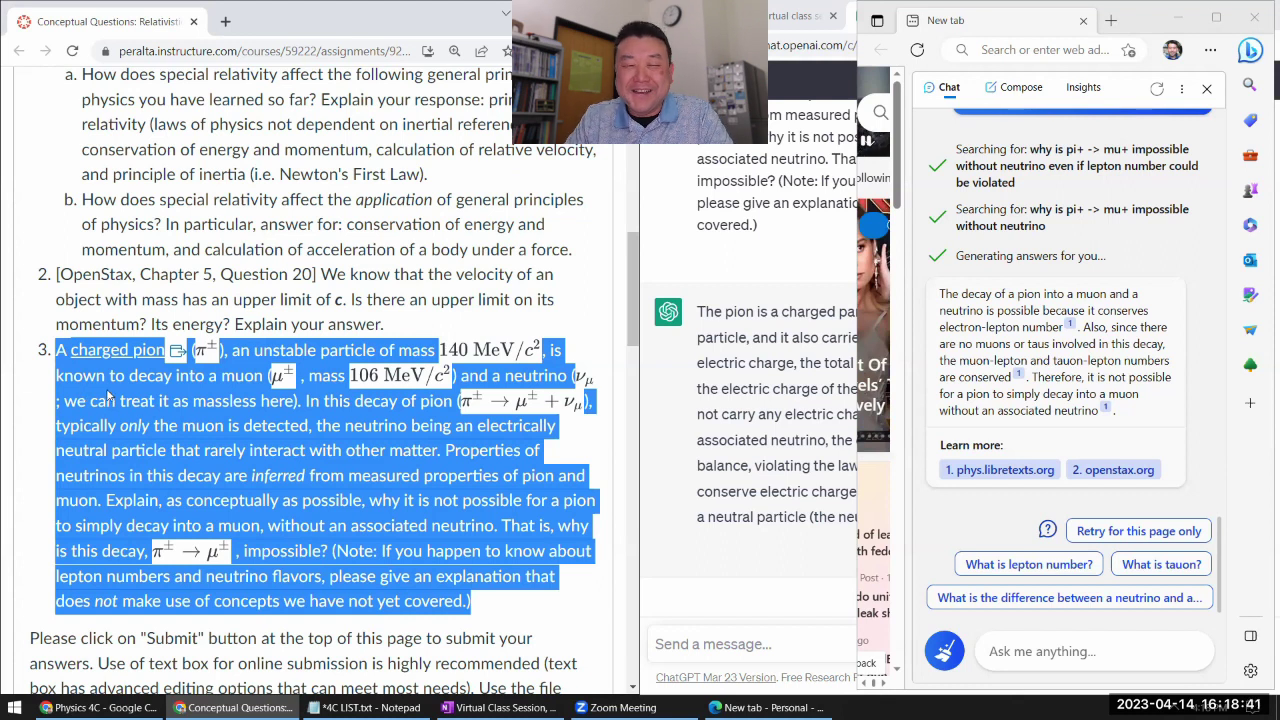
pyautogui.click(337, 470)
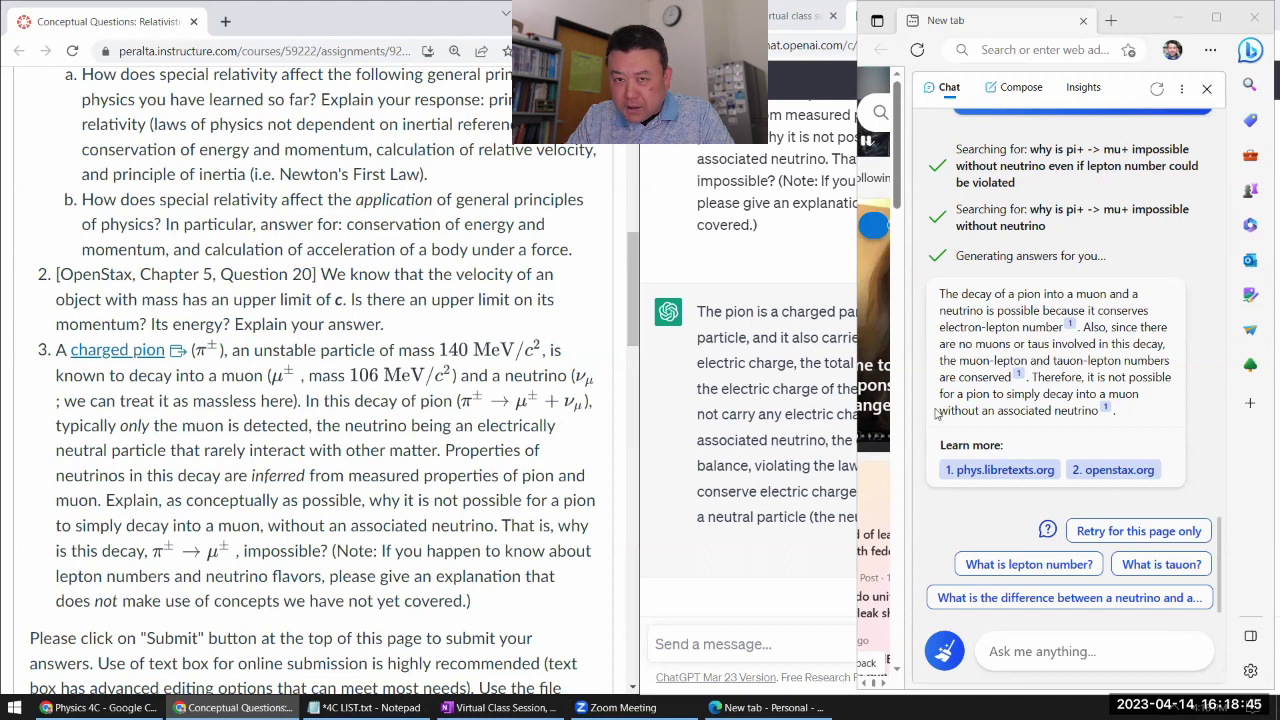
# Step: Copy the pion-decay prompt from ChatGPT and run it as a Google search in a new tab
pyautogui.click(785, 507)
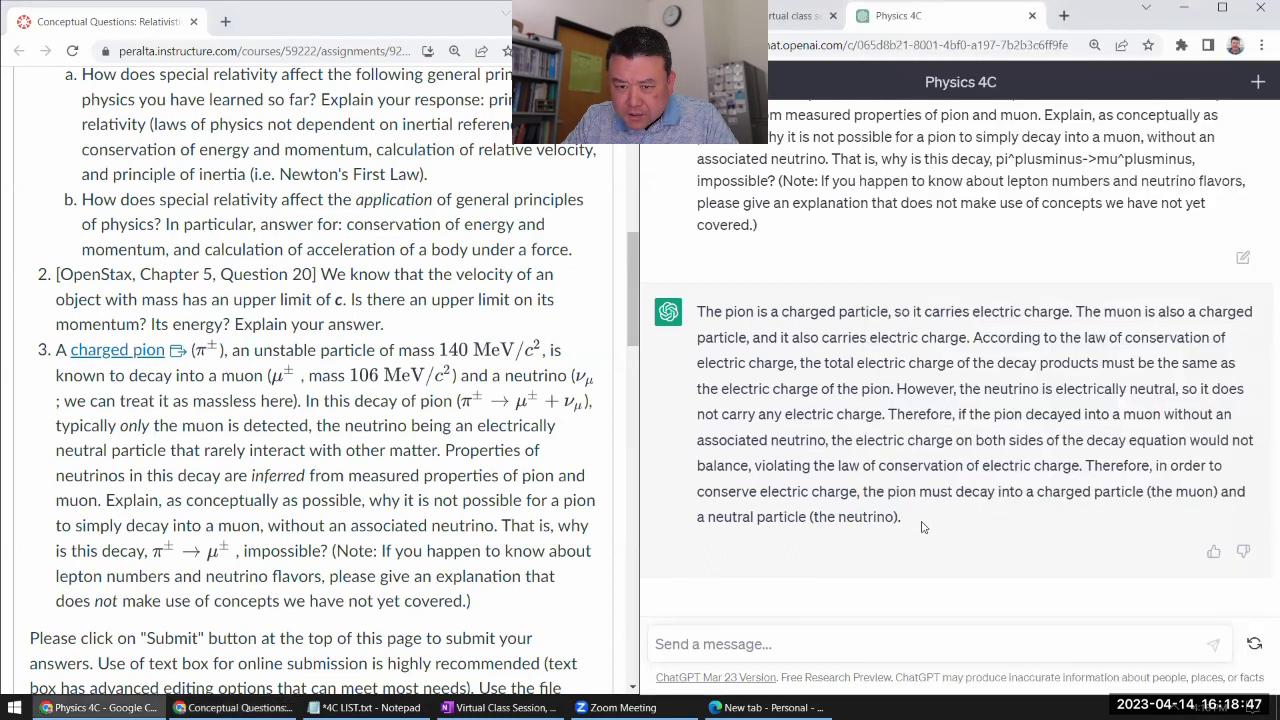
pyautogui.scroll(2, 815, 400)
pyautogui.scroll(3, 802, 379)
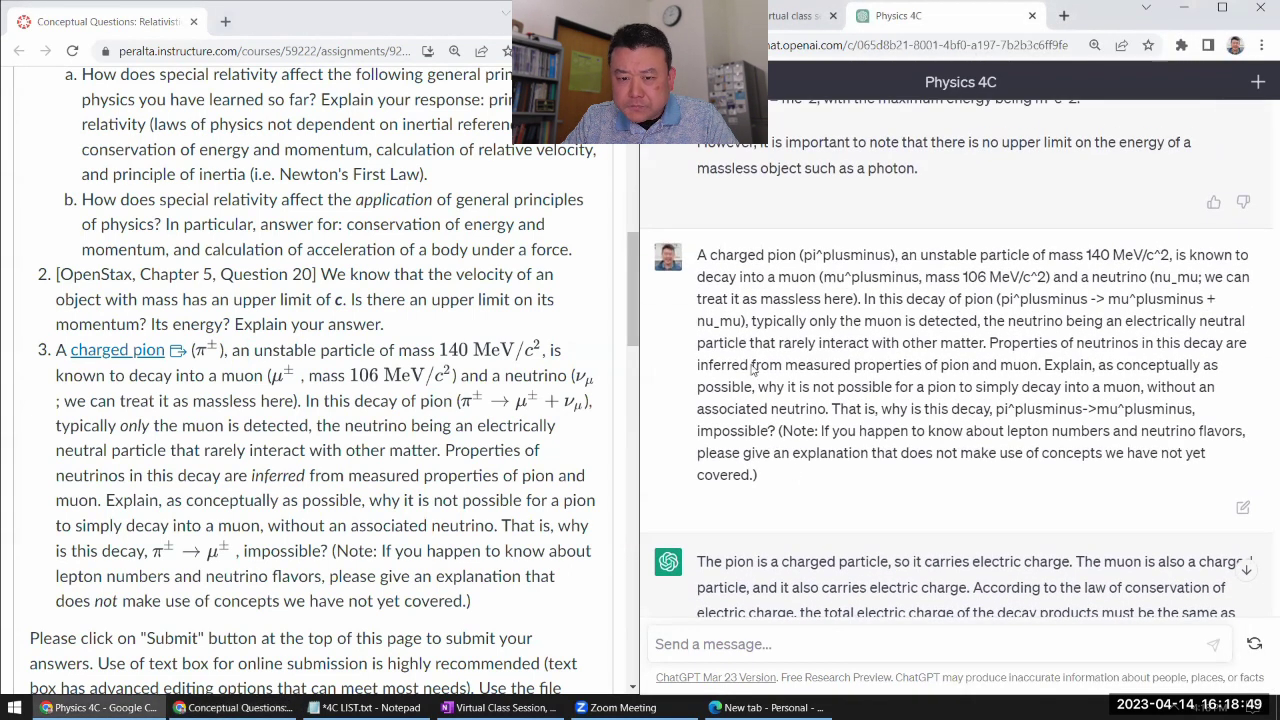
pyautogui.moveTo(792, 478); pyautogui.dragTo(700, 258)
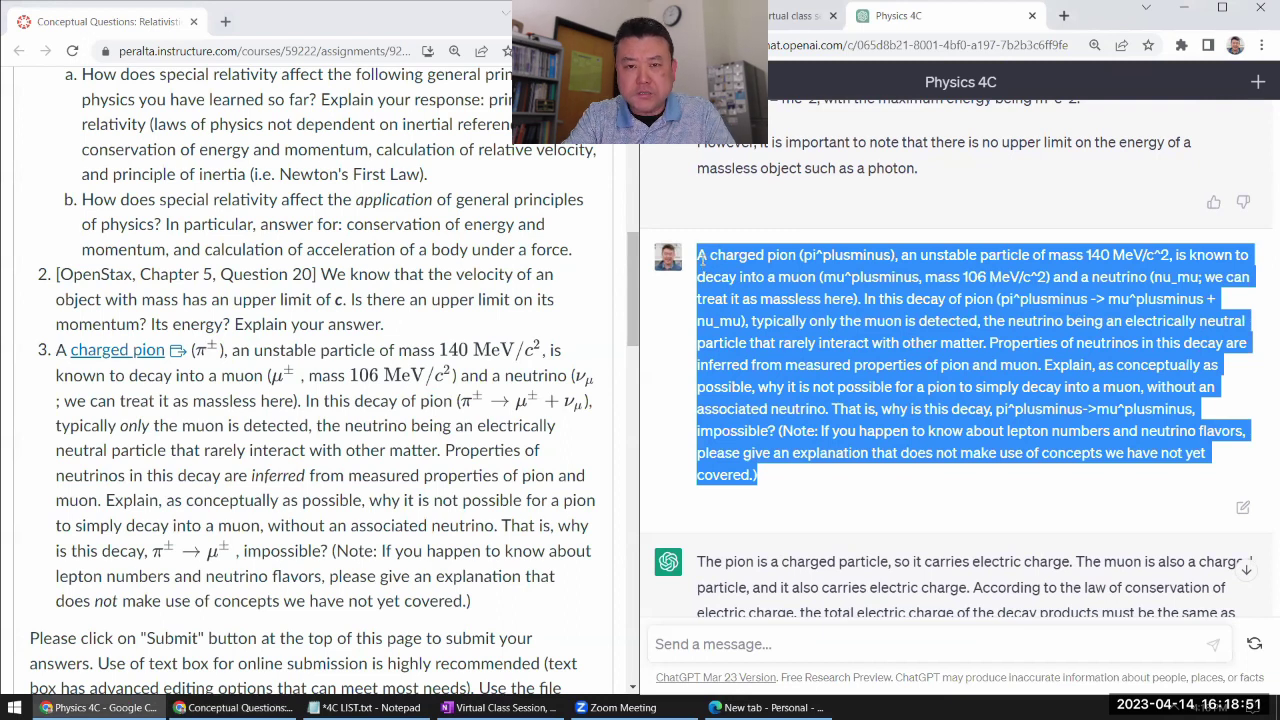
pyautogui.hotkey('ctrl', 'c')
pyautogui.hotkey('ctrl', 't')
pyautogui.hotkey('ctrl', 'v')
pyautogui.press('Return')
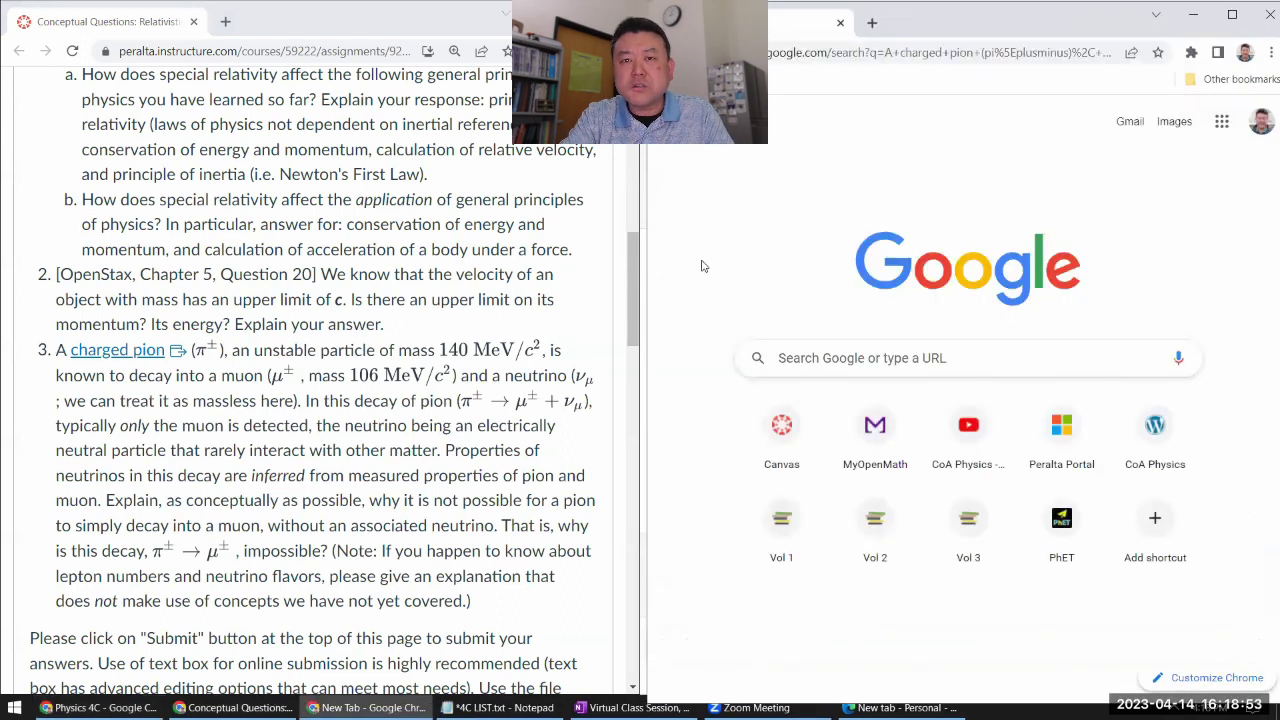
# Step: Maximize the search results and open the Bartleby result in a background tab
pyautogui.press('super+Left')
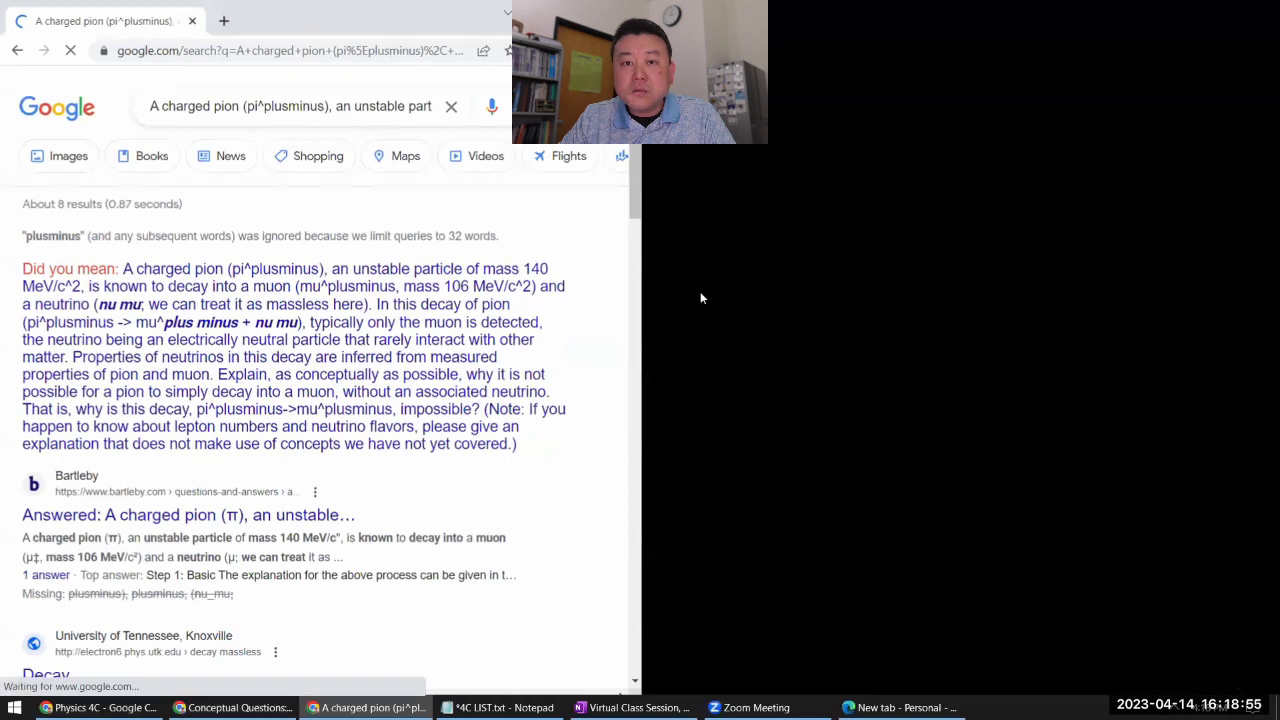
pyautogui.press('super+Up')
pyautogui.scroll(-2, 432, 395)
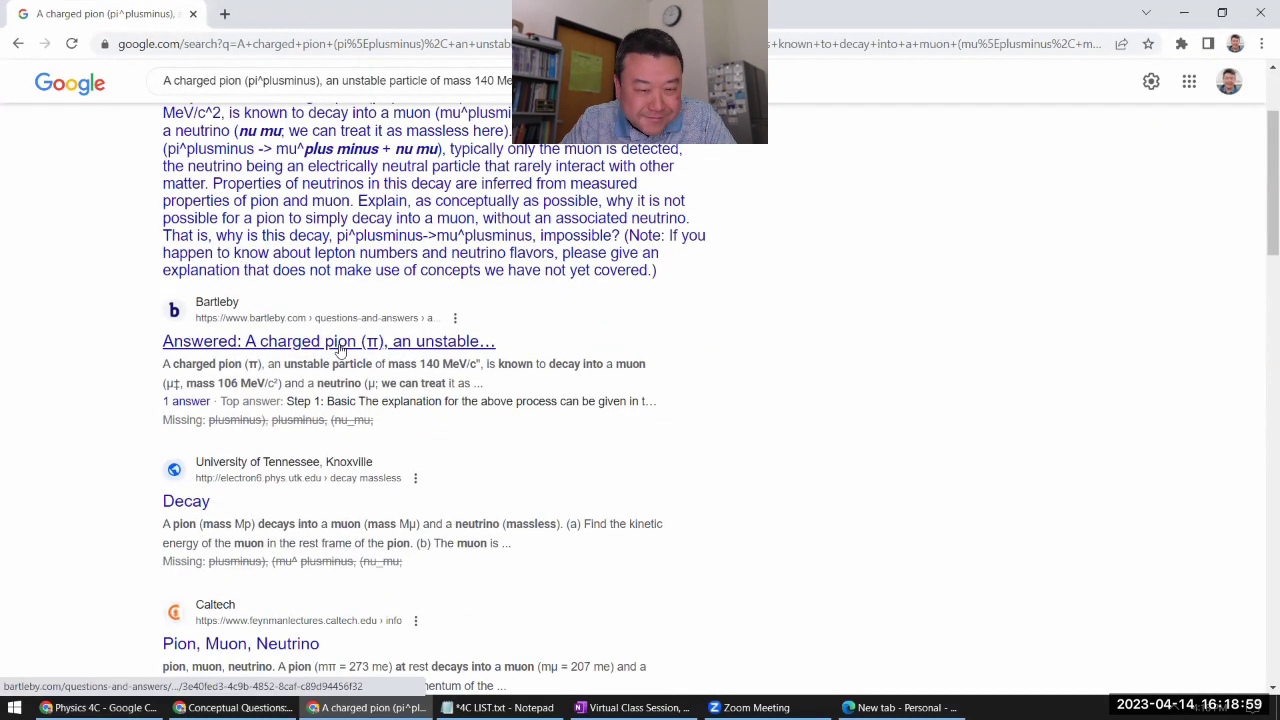
pyautogui.middleClick(340, 348)
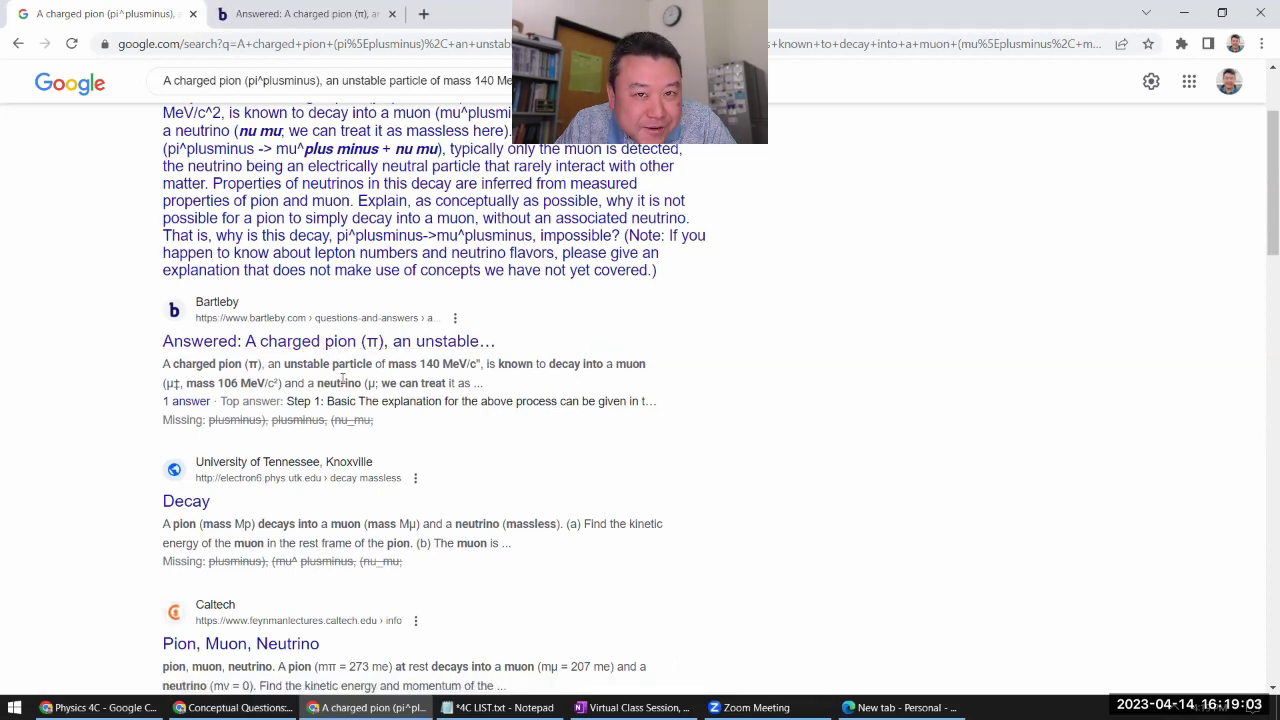
pyautogui.click(338, 25)
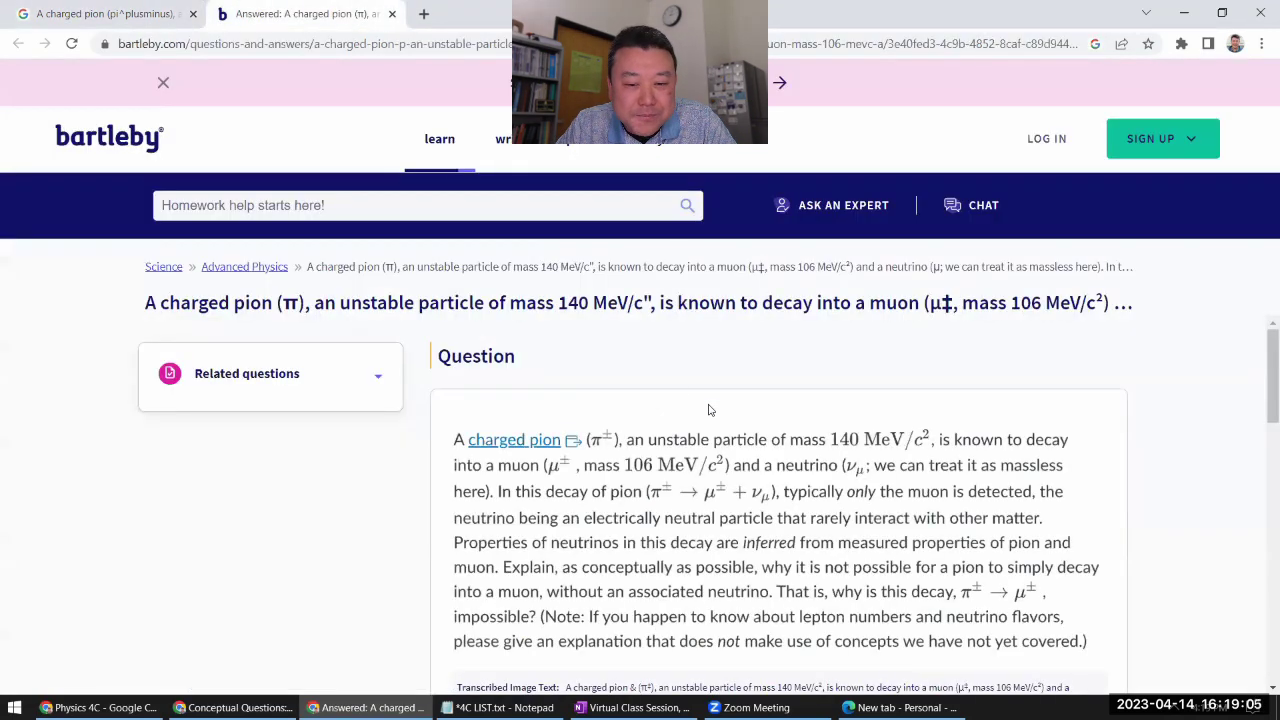
pyautogui.scroll(-2, 709, 409)
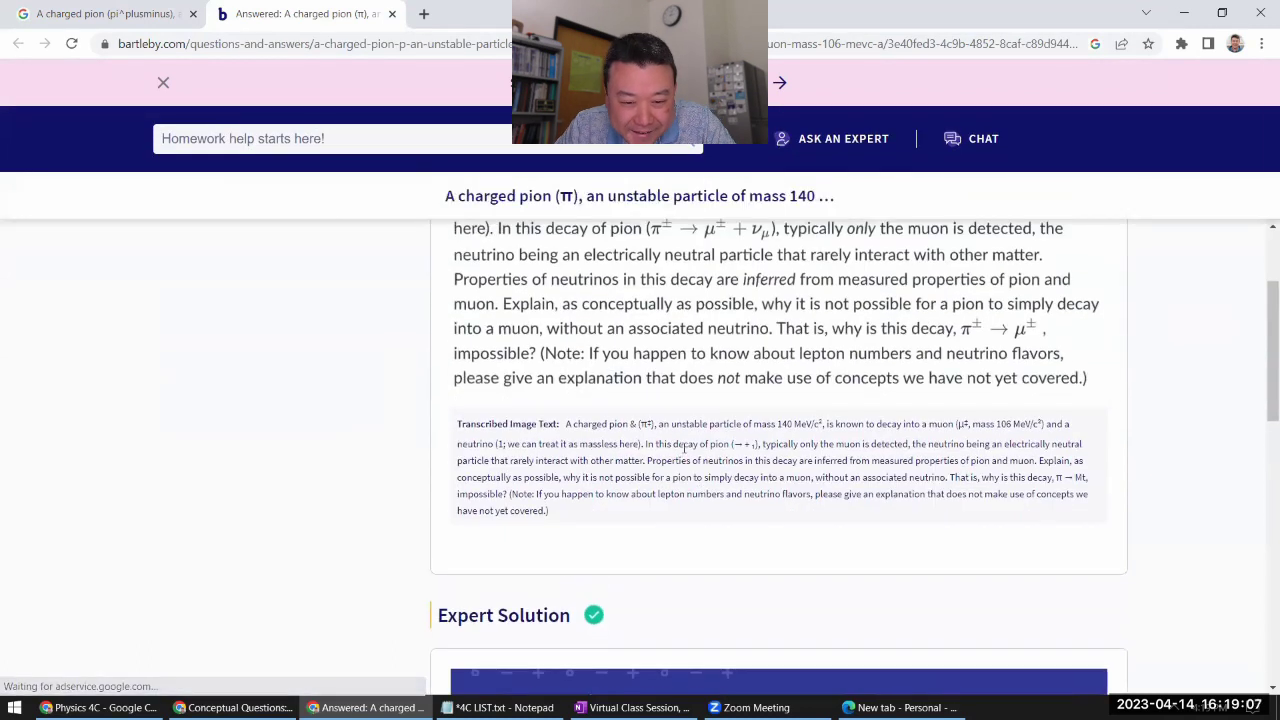
pyautogui.scroll(3, 684, 448)
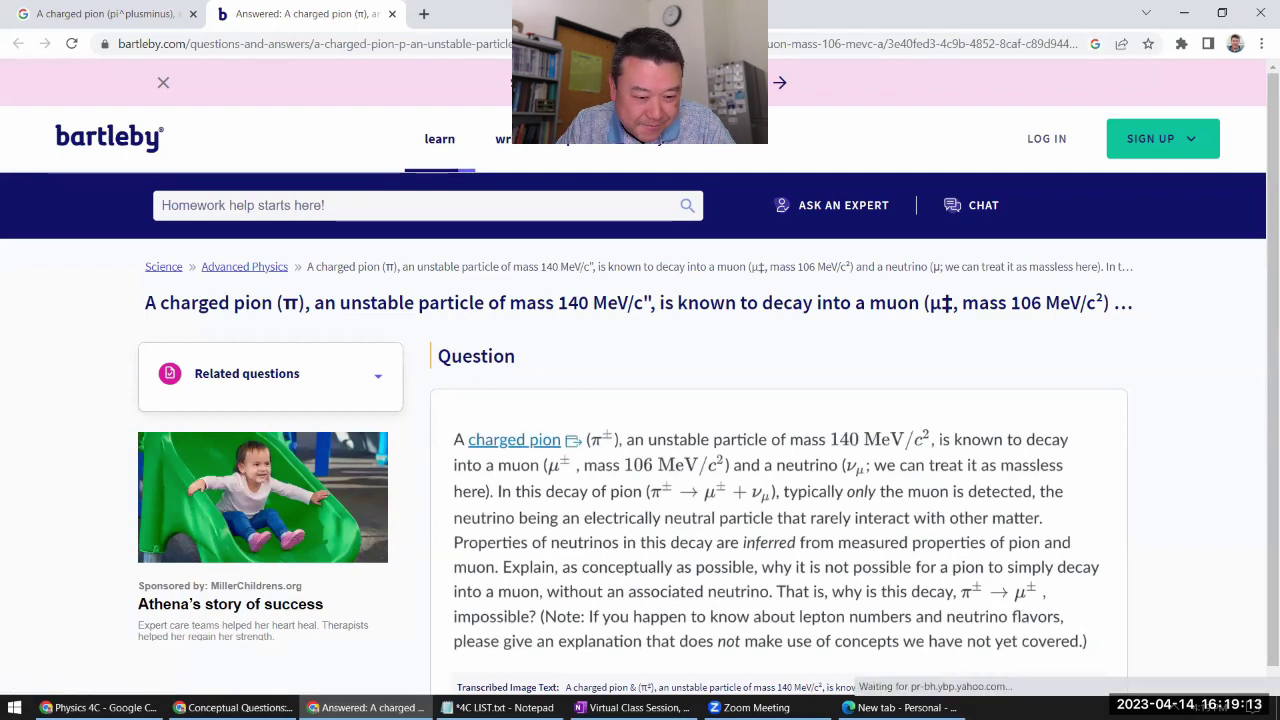
pyautogui.moveTo(100, 707)
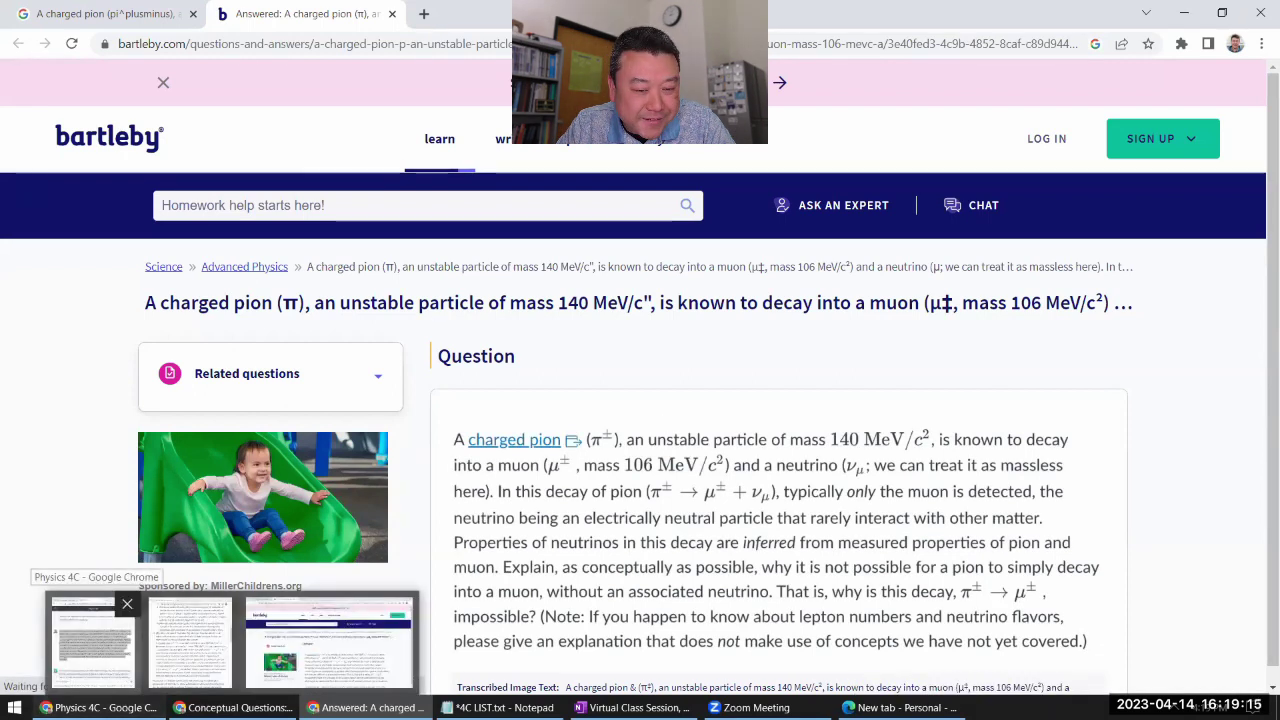
pyautogui.click(88, 640)
pyautogui.click(232, 707)
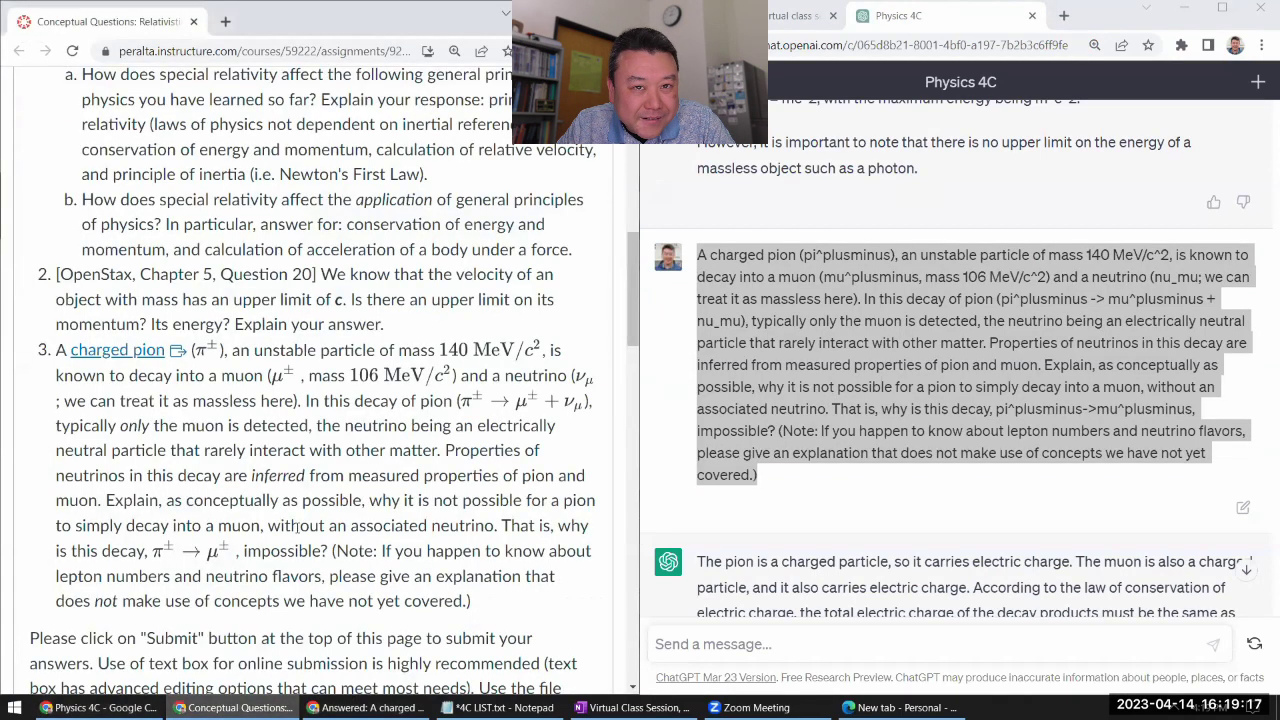
pyautogui.click(365, 707)
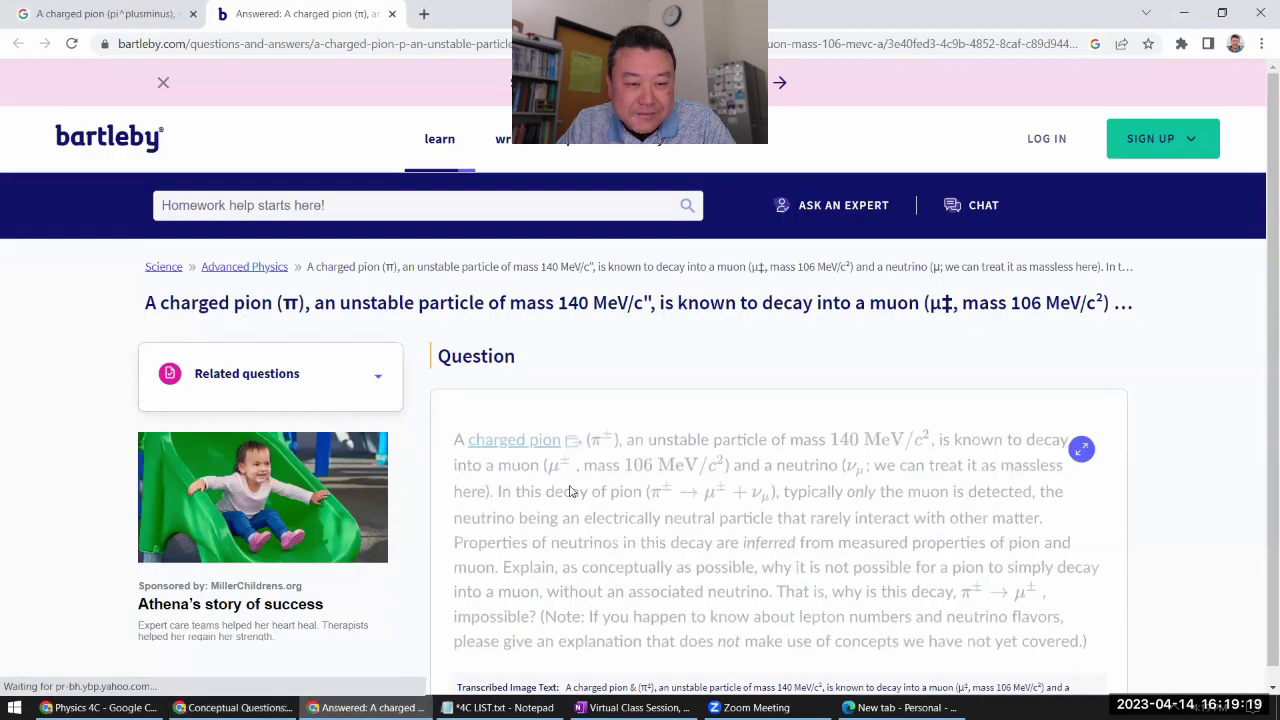
pyautogui.scroll(-3, 1160, 405)
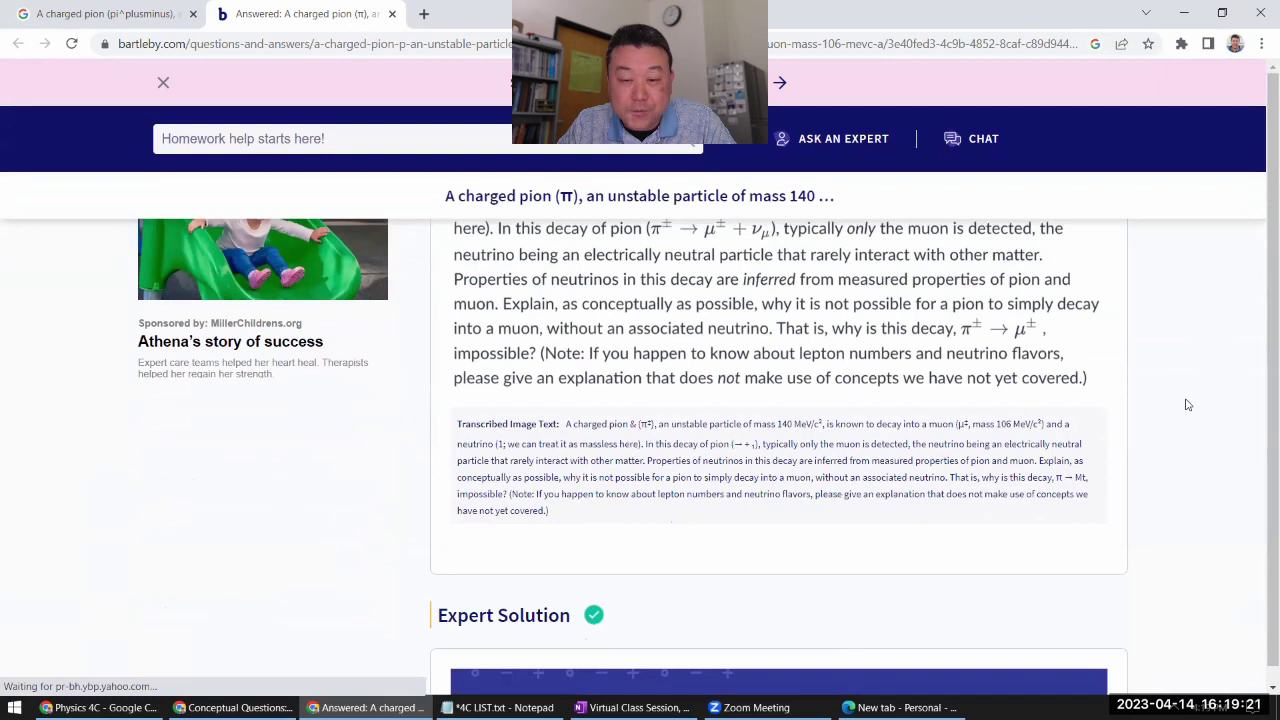
pyautogui.scroll(-1, 1188, 405)
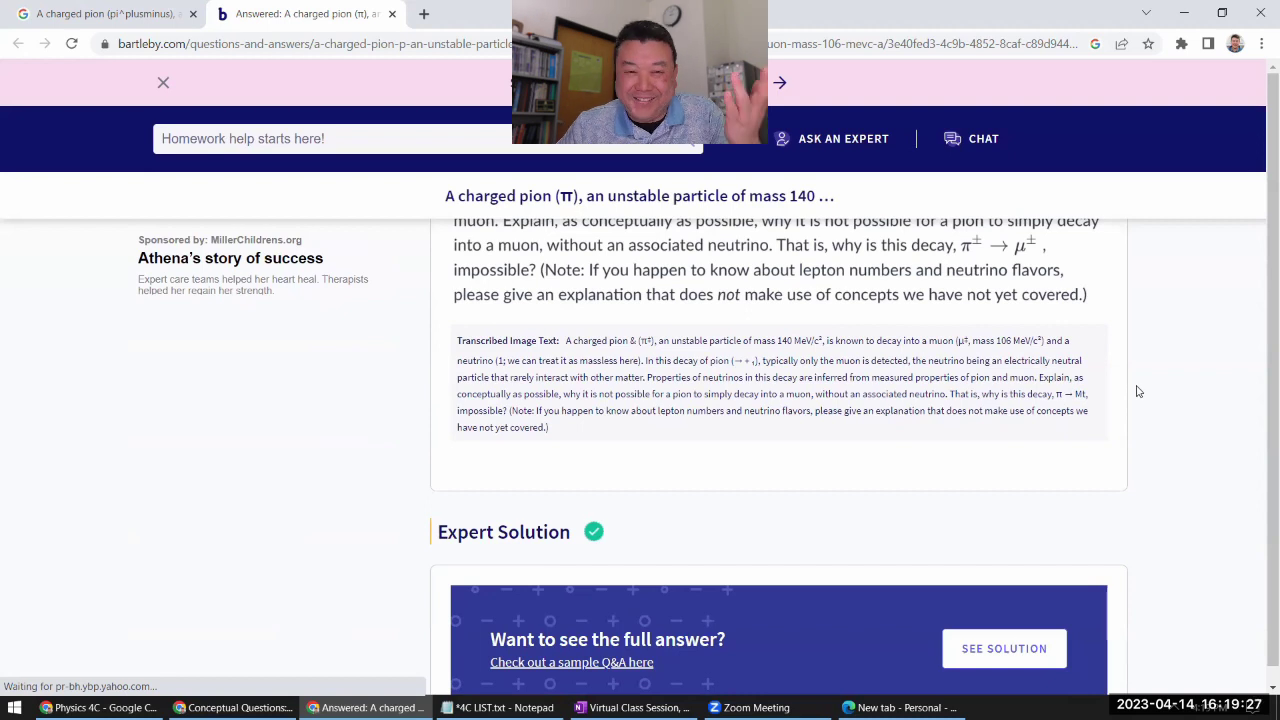
pyautogui.scroll(-4, 1136, 391)
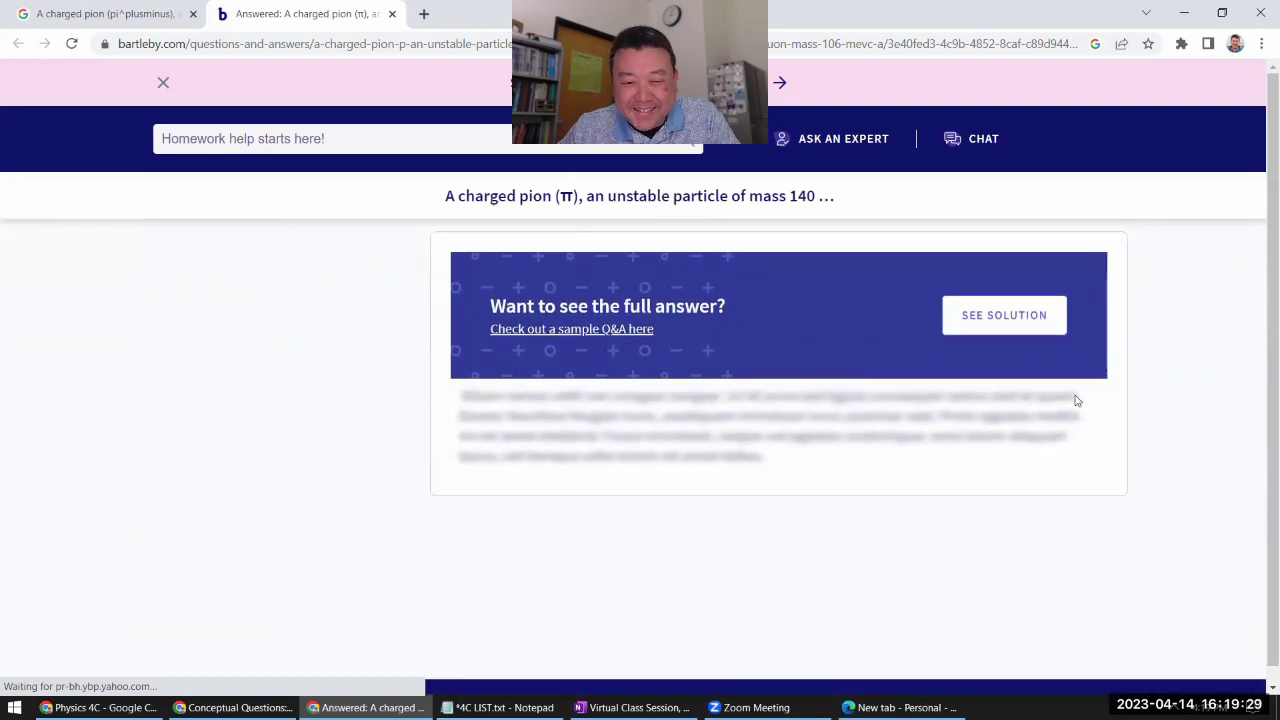
pyautogui.scroll(2, 1041, 391)
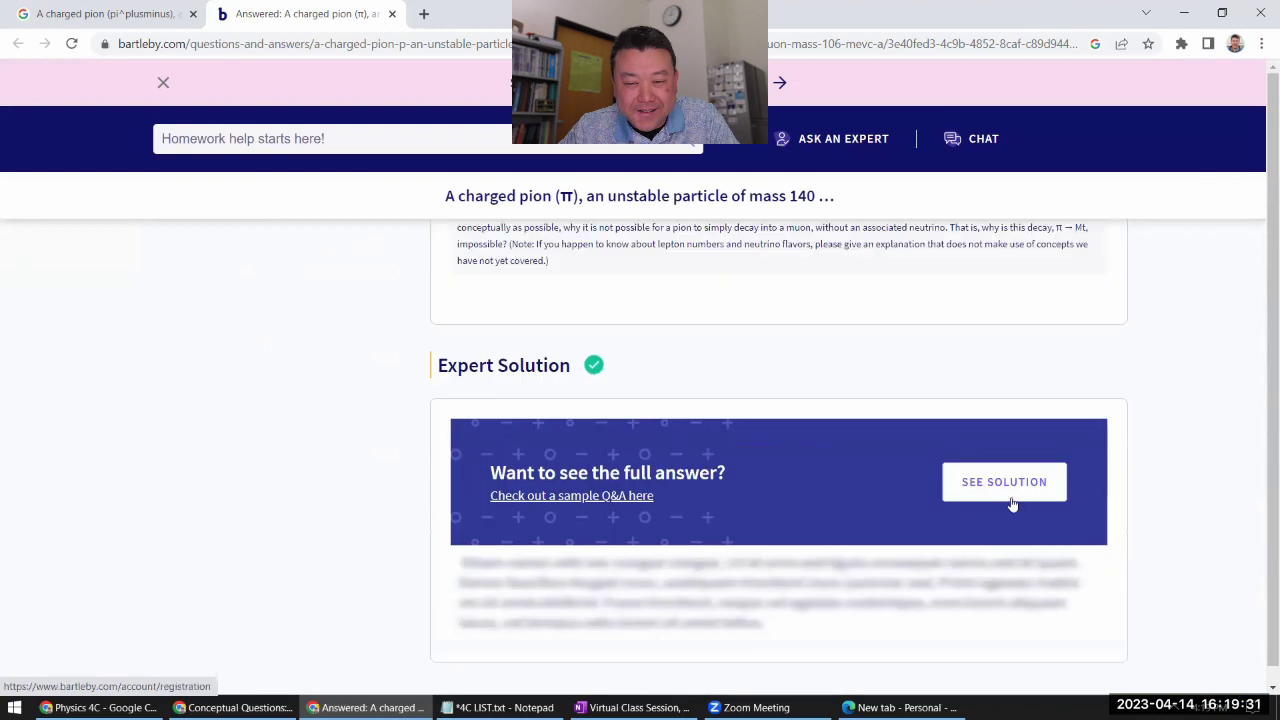
pyautogui.scroll(2, 1030, 485)
pyautogui.scroll(4, 908, 400)
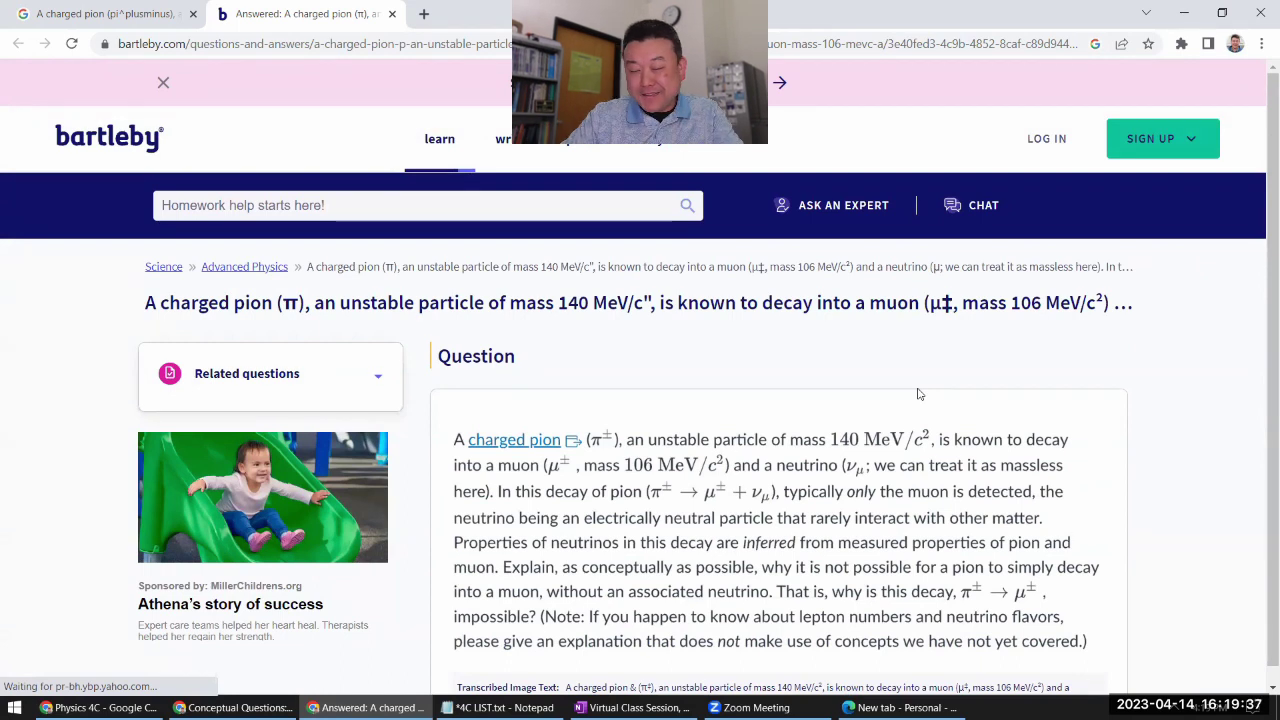
# Step: Open the Chegg result past its certificate warning, then close the Chegg and Bartleby tabs
pyautogui.click(48, 12)
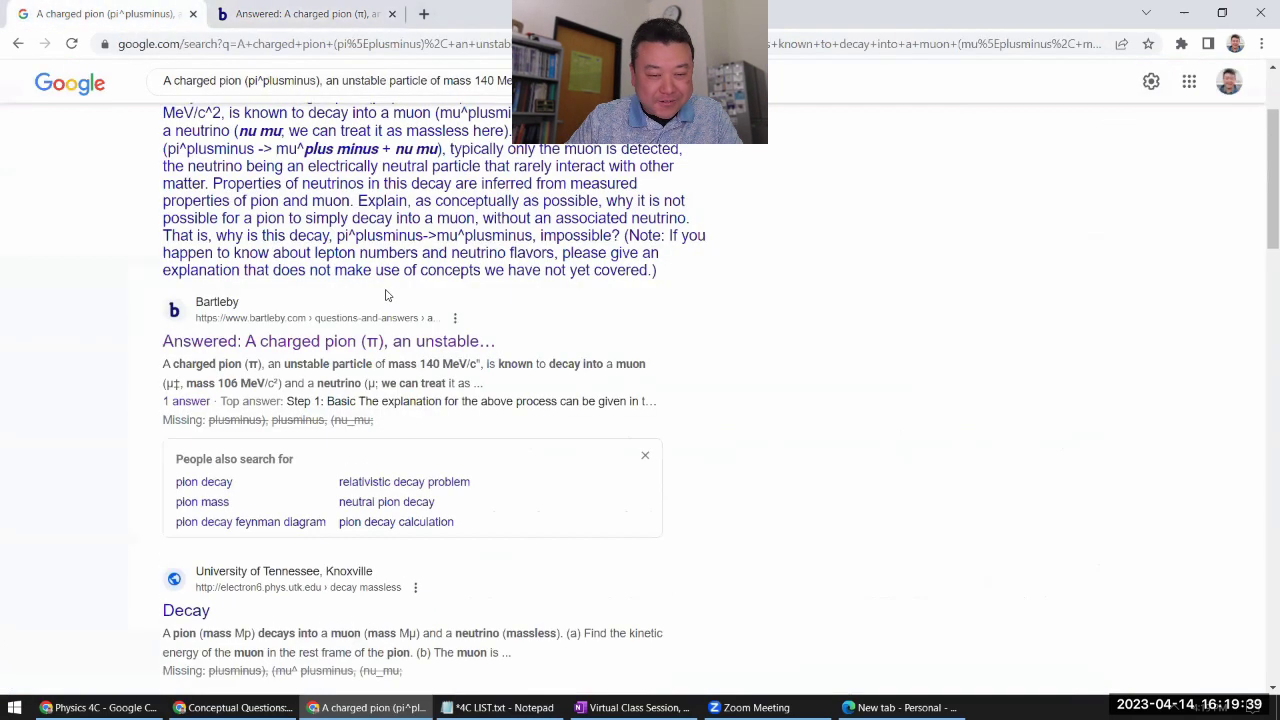
pyautogui.scroll(-3, 390, 295)
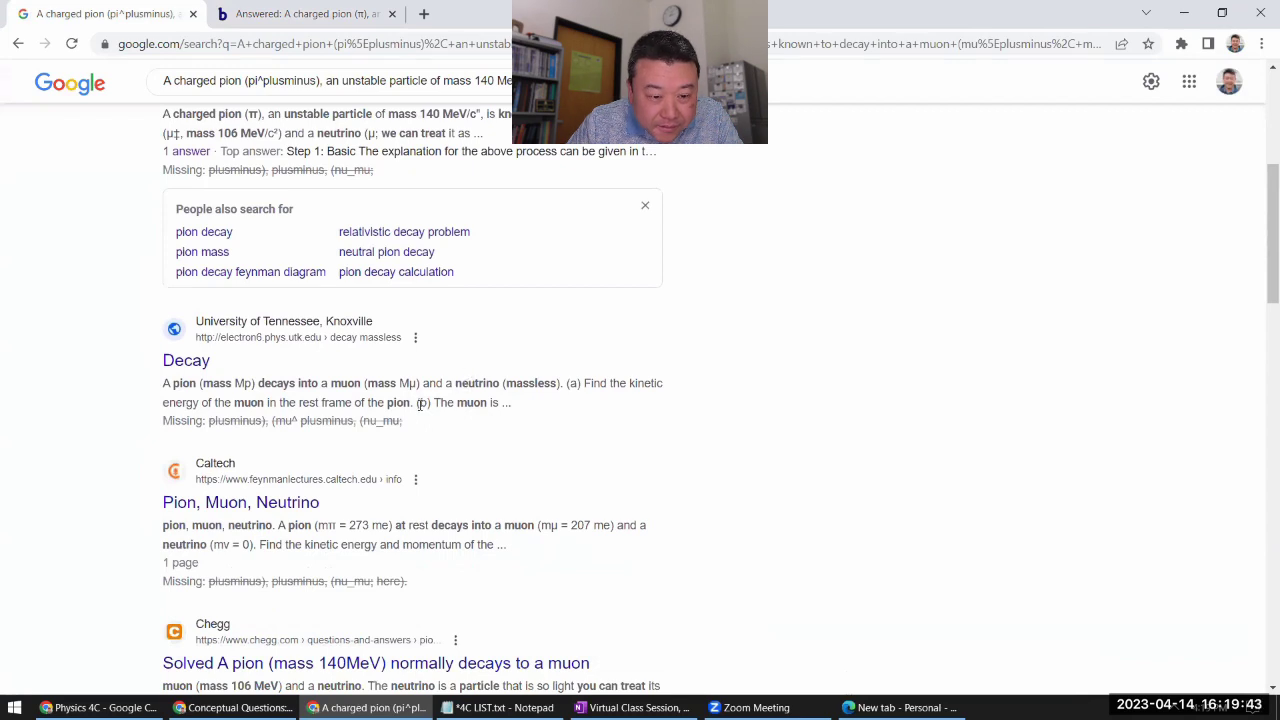
pyautogui.scroll(-2, 420, 410)
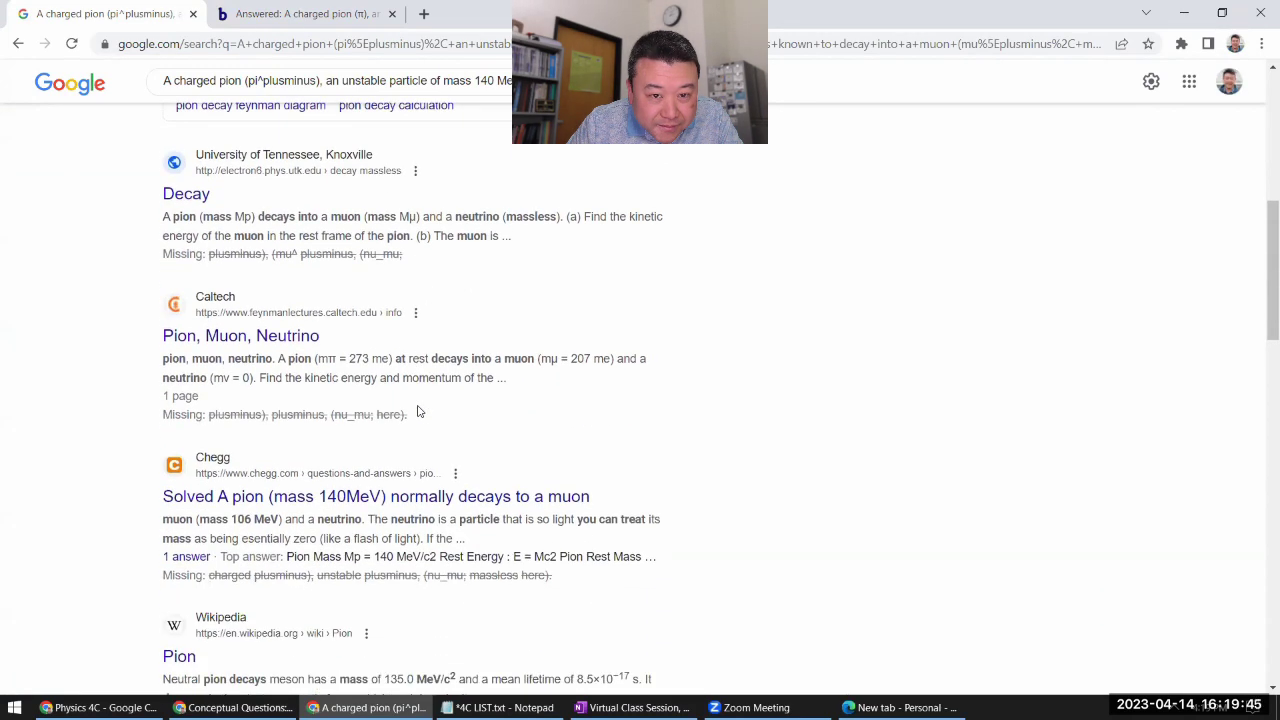
pyautogui.scroll(-1, 419, 411)
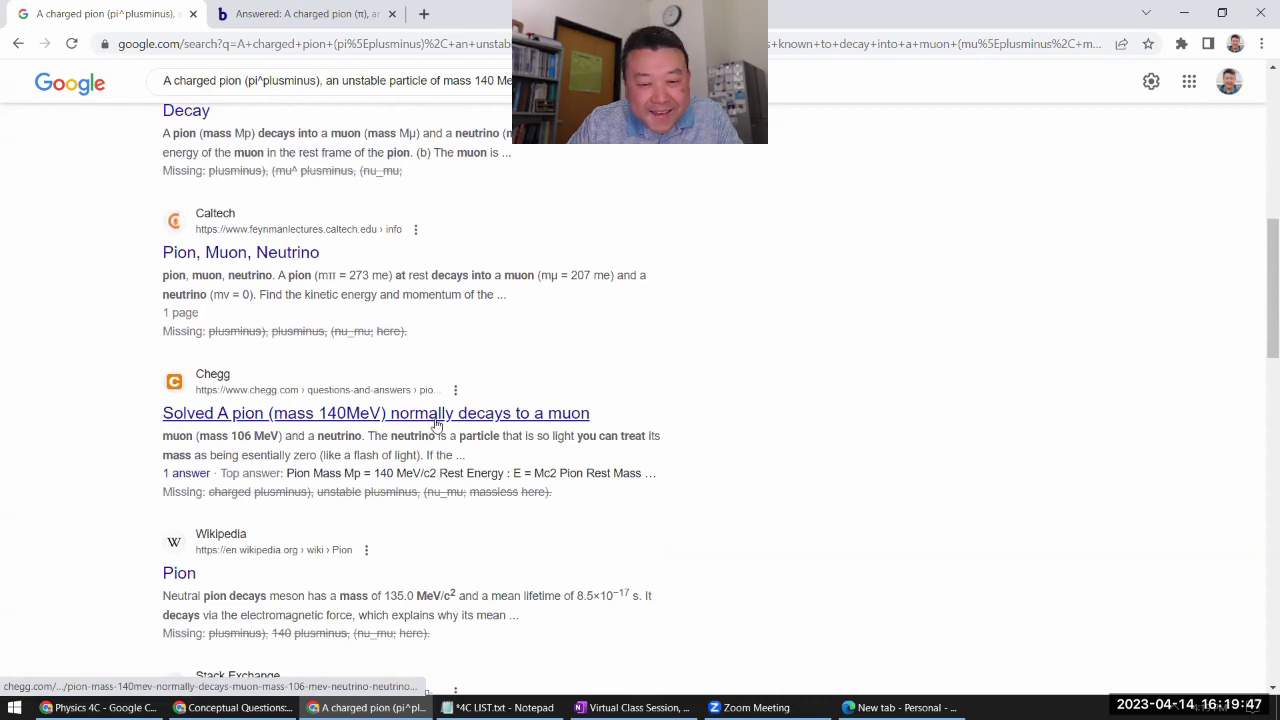
pyautogui.click(436, 414)
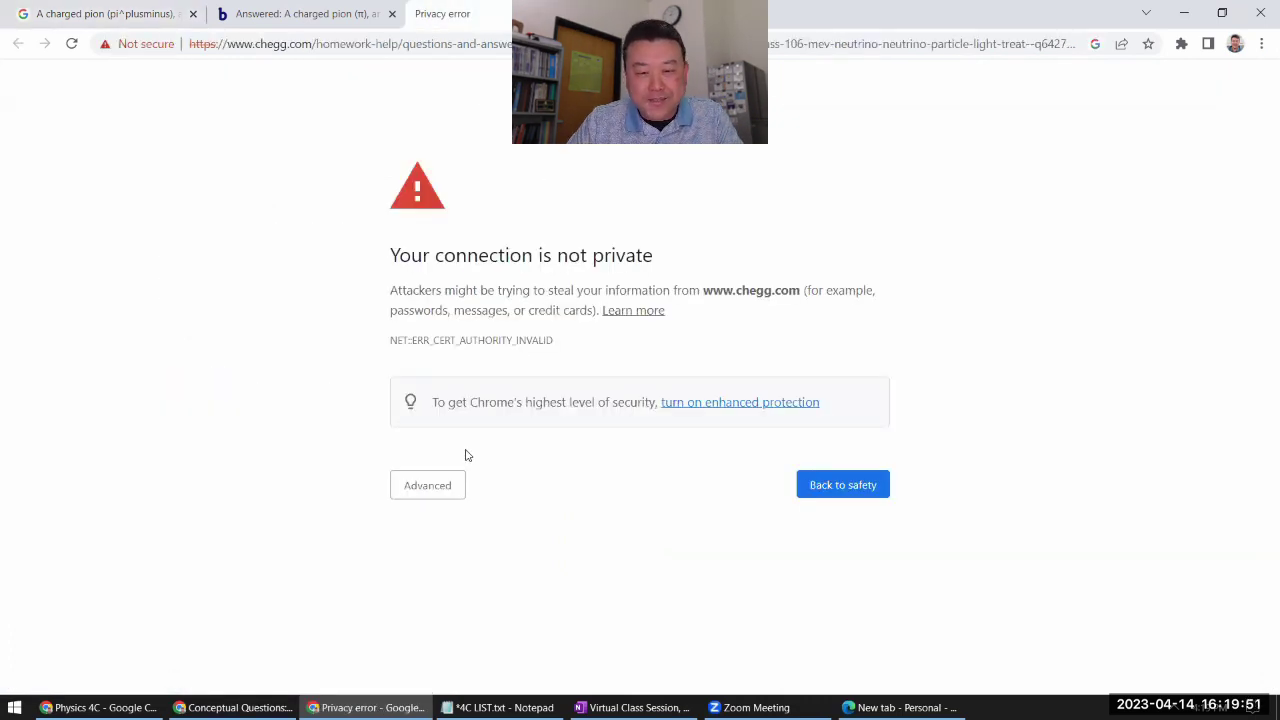
pyautogui.click(428, 488)
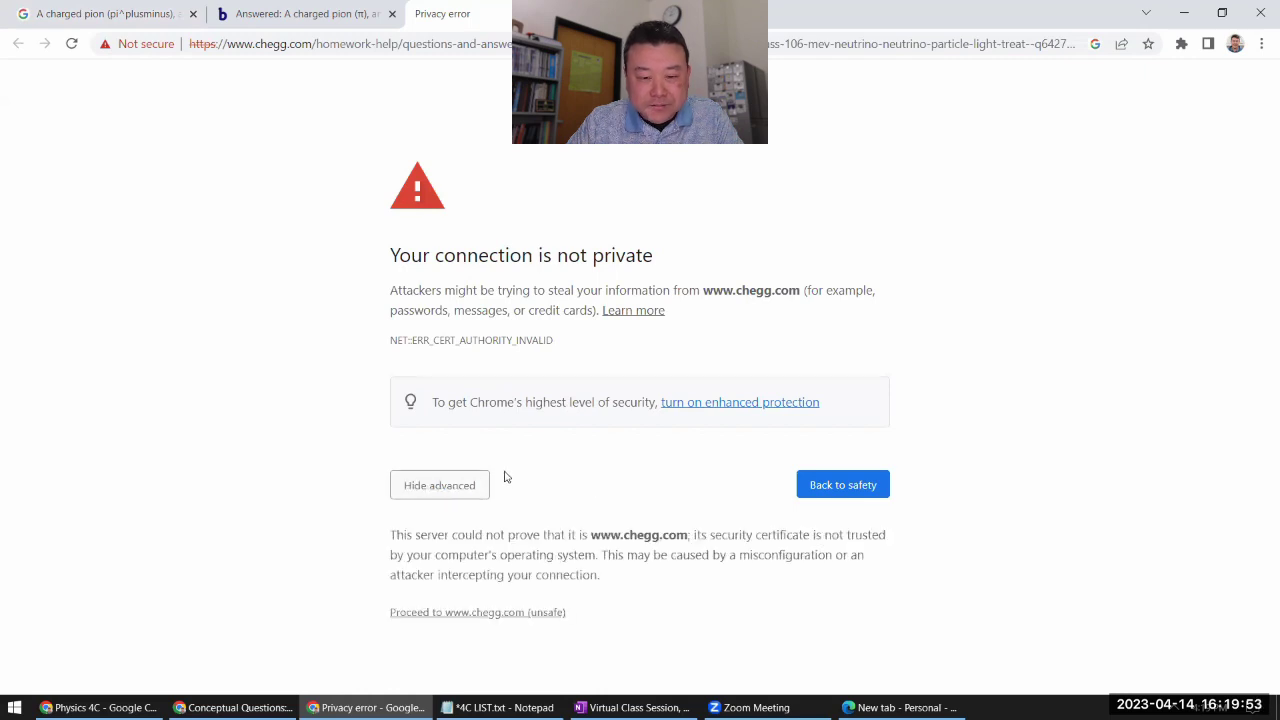
pyautogui.click(514, 612)
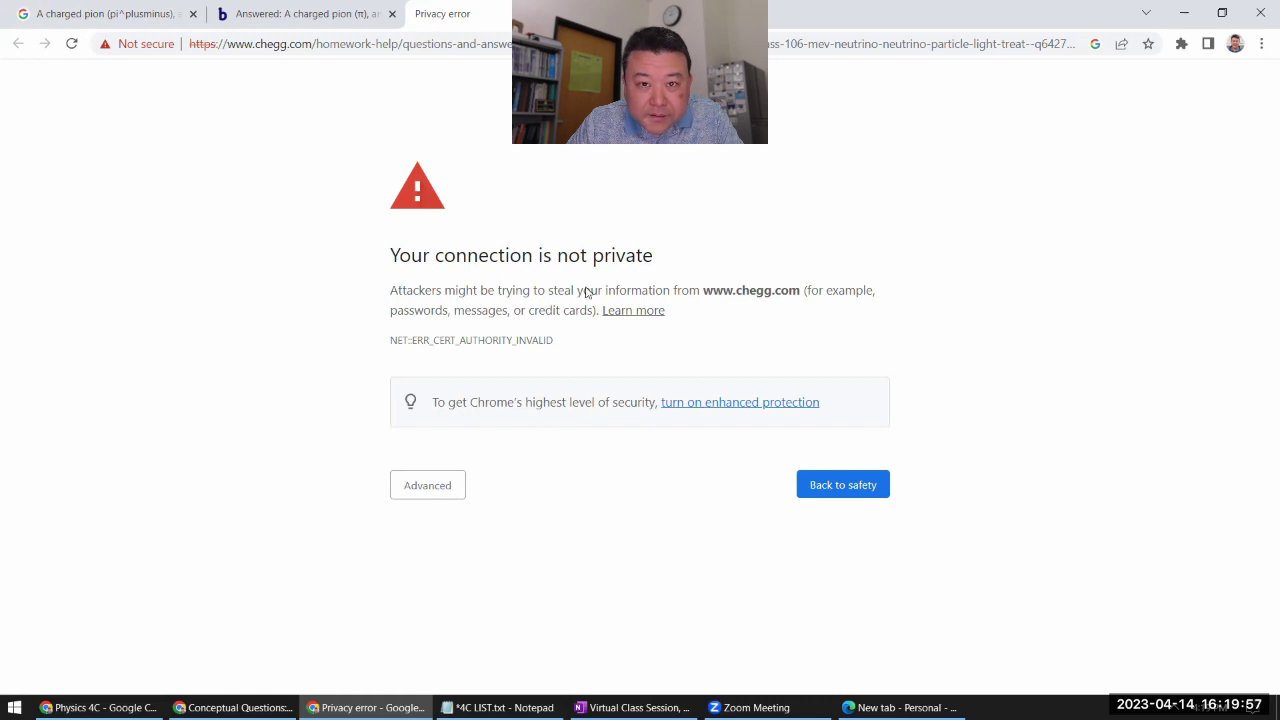
pyautogui.middleClick(466, 22)
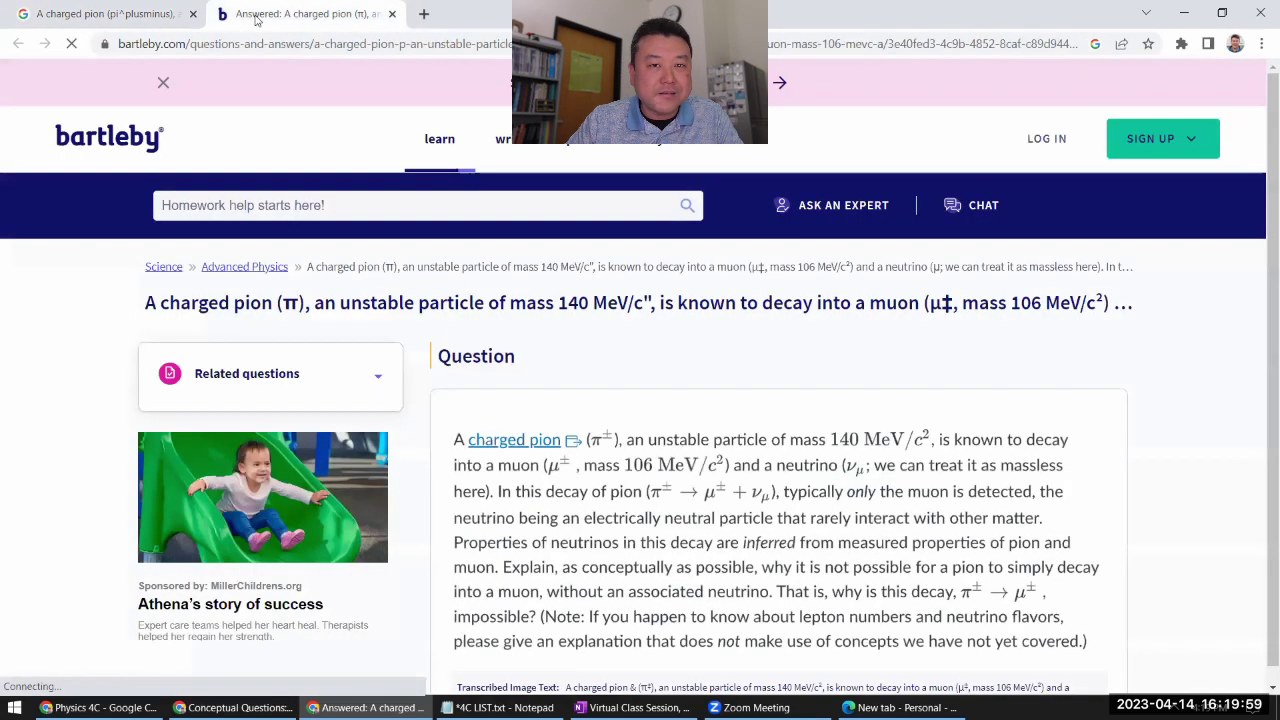
pyautogui.hotkey('ctrl', 'w')
pyautogui.hotkey('ctrl', 'w')
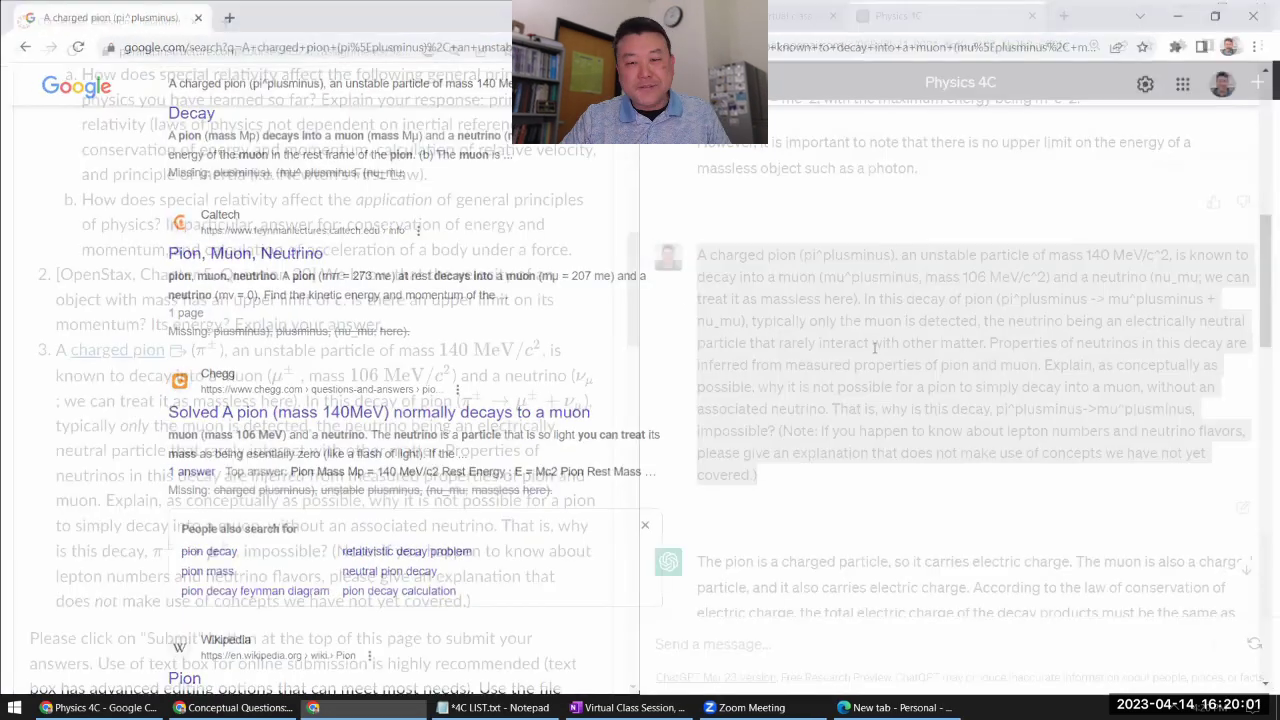